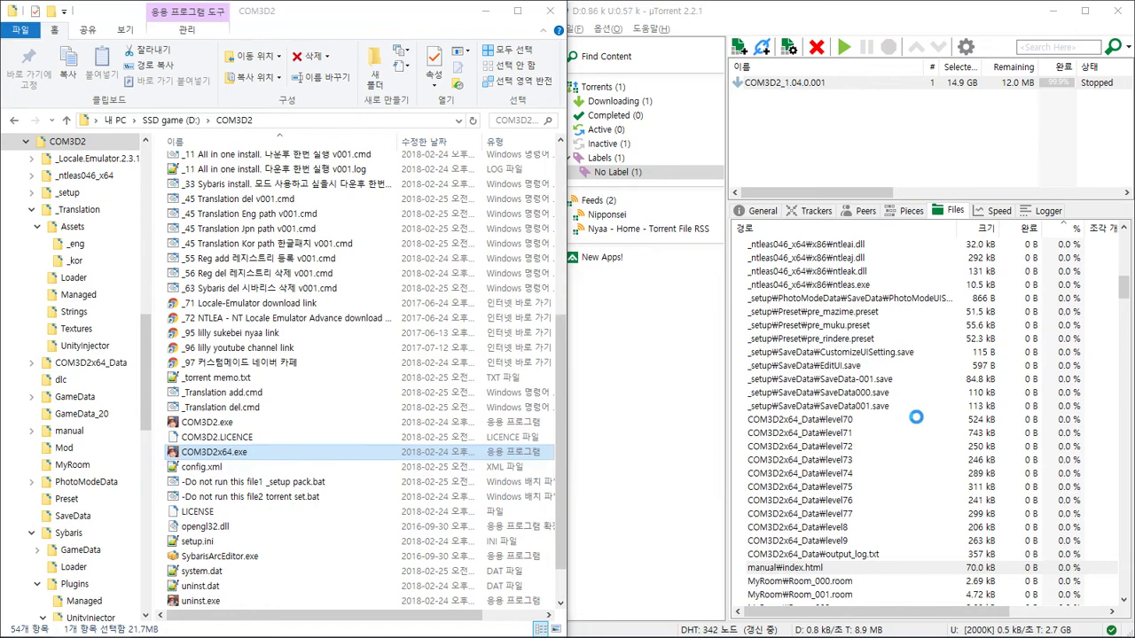
key("alt+Tab")
left_click(919, 420)
scroll(919, 424, "down", 1)
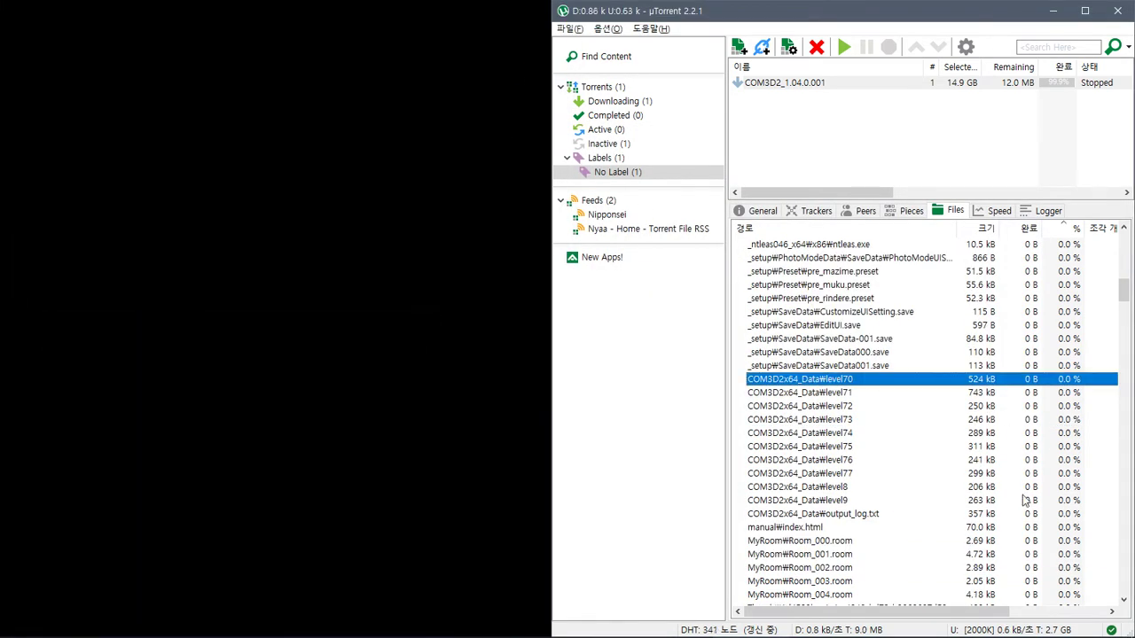
left_click(1019, 473)
scroll(1013, 479, "down", 3)
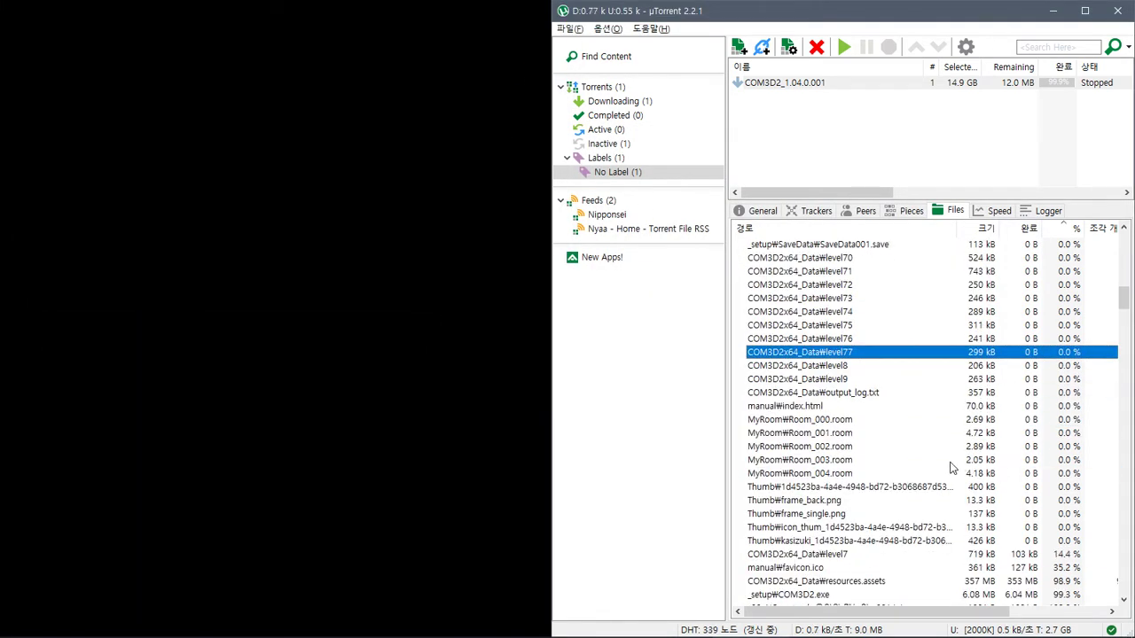
scroll(923, 457, "down", 3)
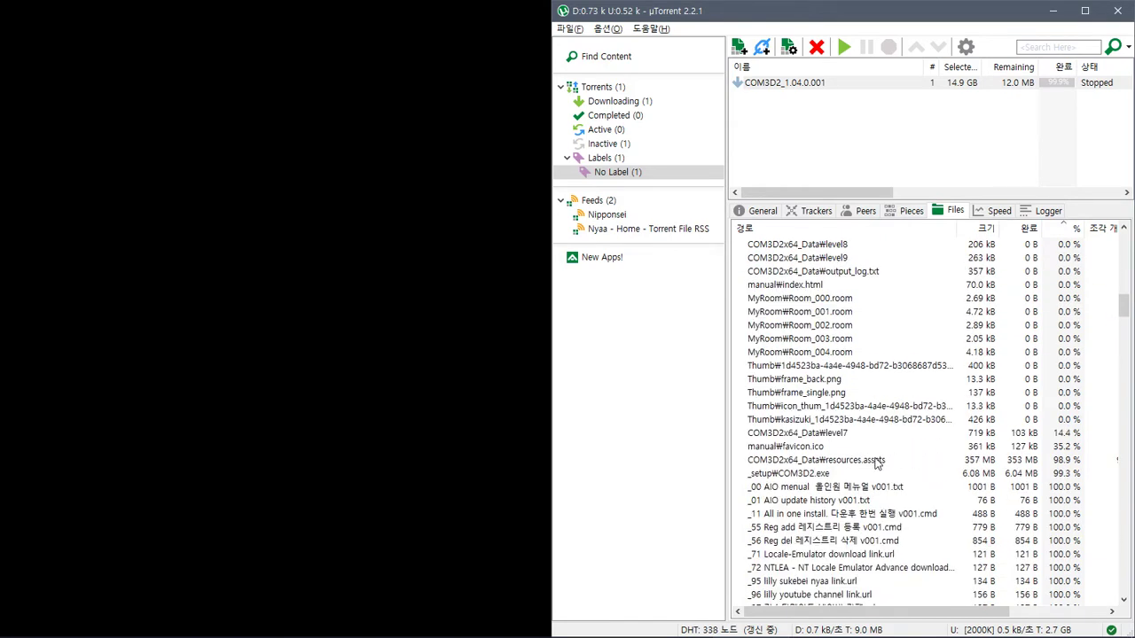
left_click(832, 475)
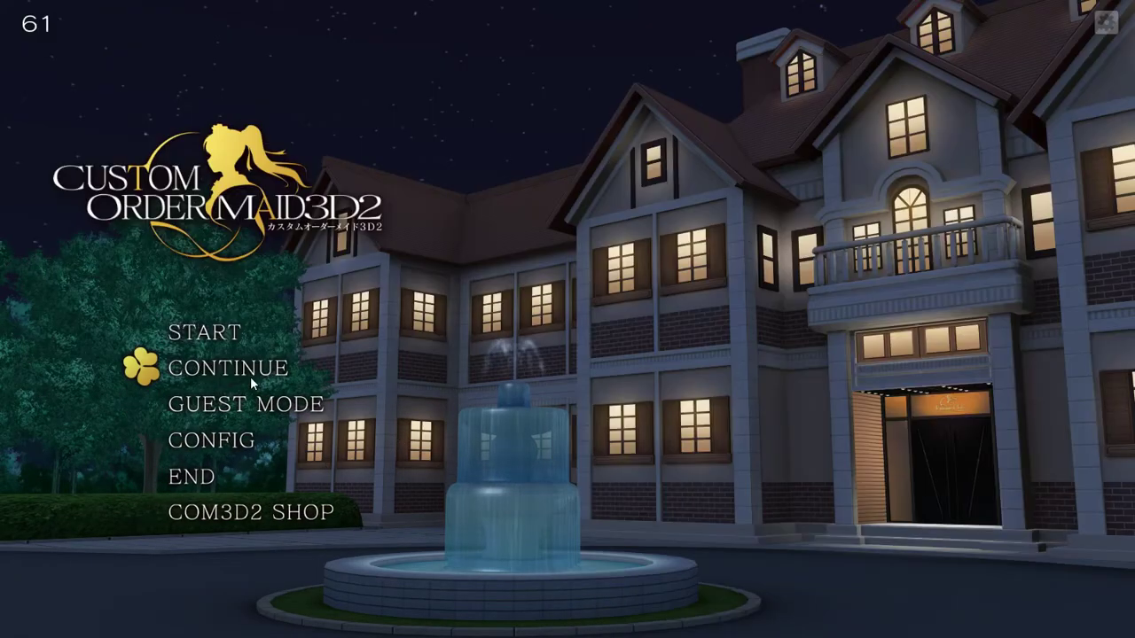
Step: Continue from the newest save and open the maid's edit screen through maid management
left_click(239, 367)
left_click(425, 133)
left_click(674, 387)
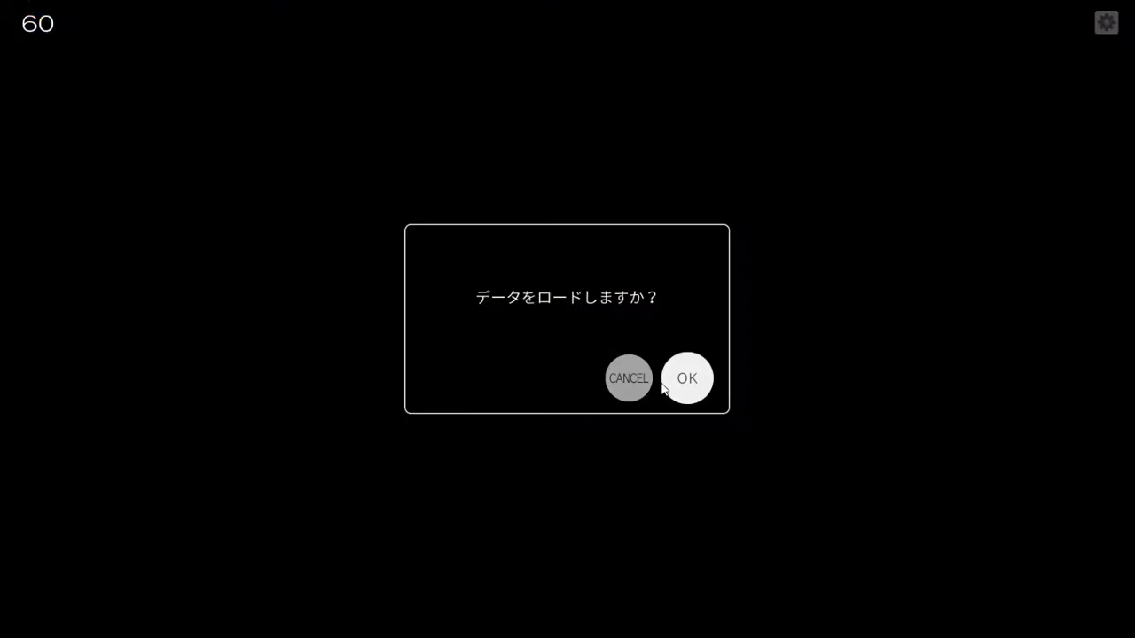
left_click(51, 112)
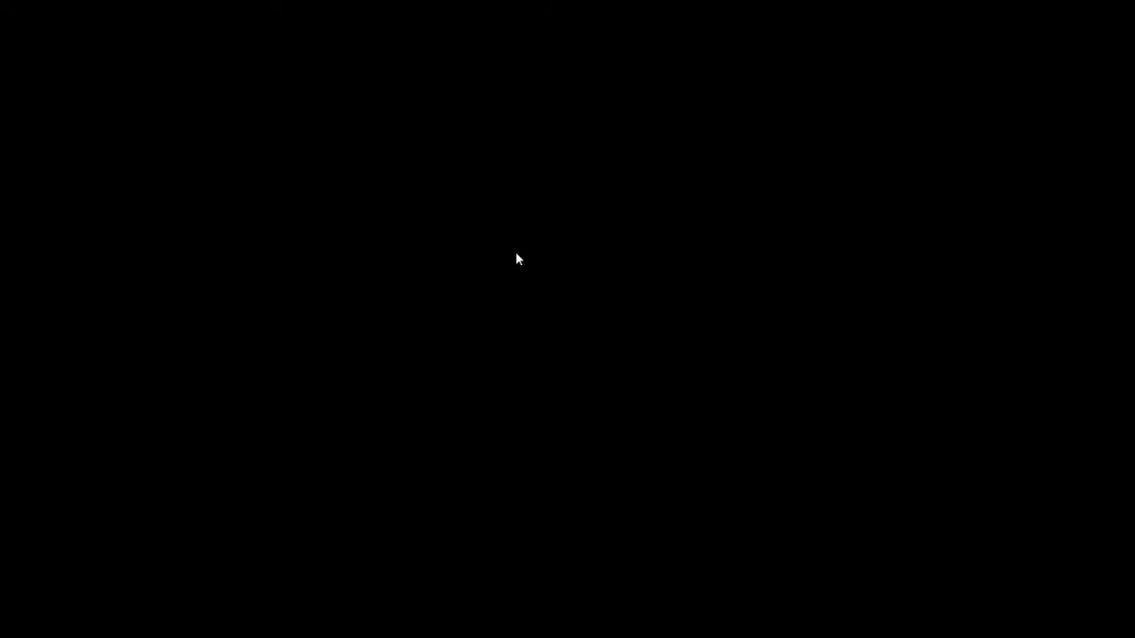
left_click(366, 327)
Step: Check the COM3D2x64.exe console log, including its earlier lines, and return to the game
key("alt+Tab")
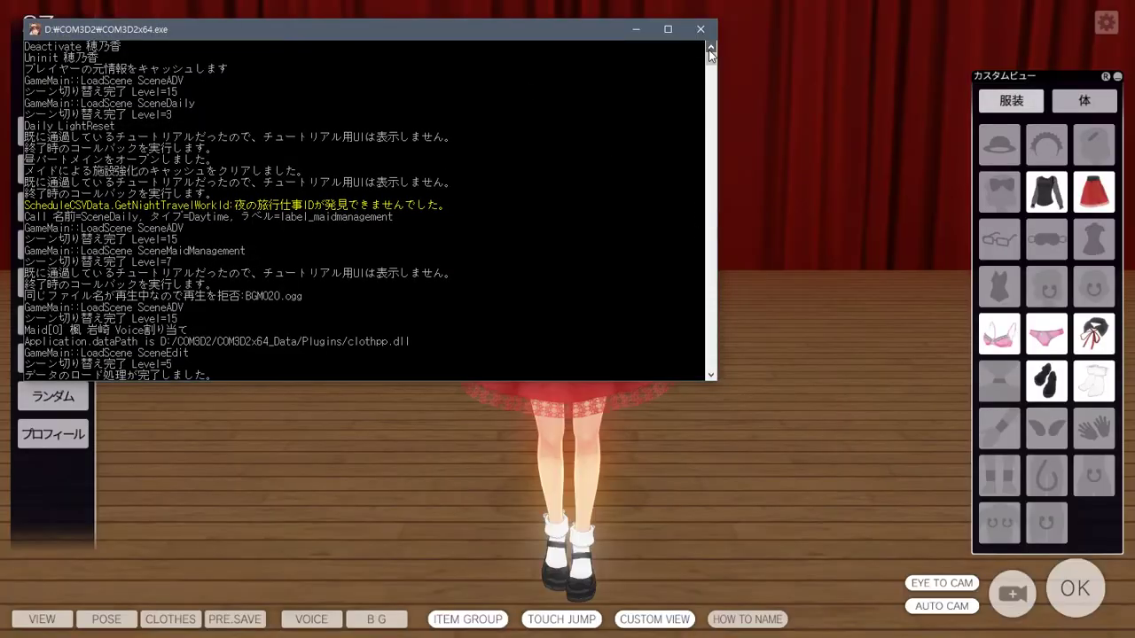
scroll(710, 56, "up", 3)
left_click(834, 152)
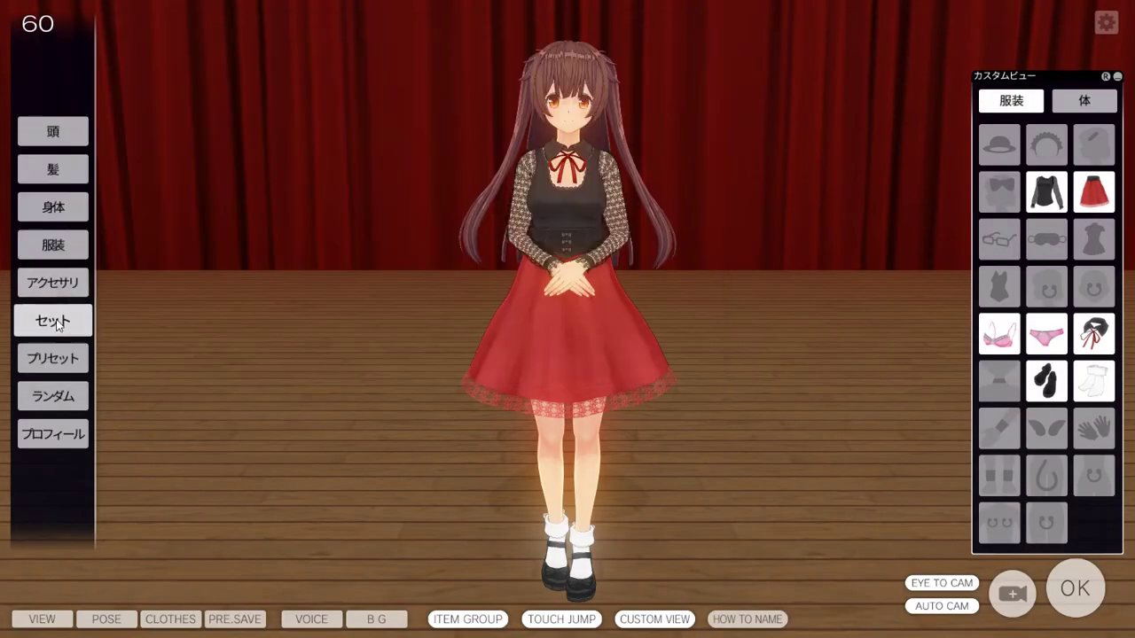
Step: Open the costume sets (セット > コスチューム) in the maid editor and look through the outfit thumbnails
left_click(53, 320)
left_click(152, 302)
scroll(596, 55, "down", 2)
scroll(615, 252, "down", 5)
scroll(577, 263, "up", 8)
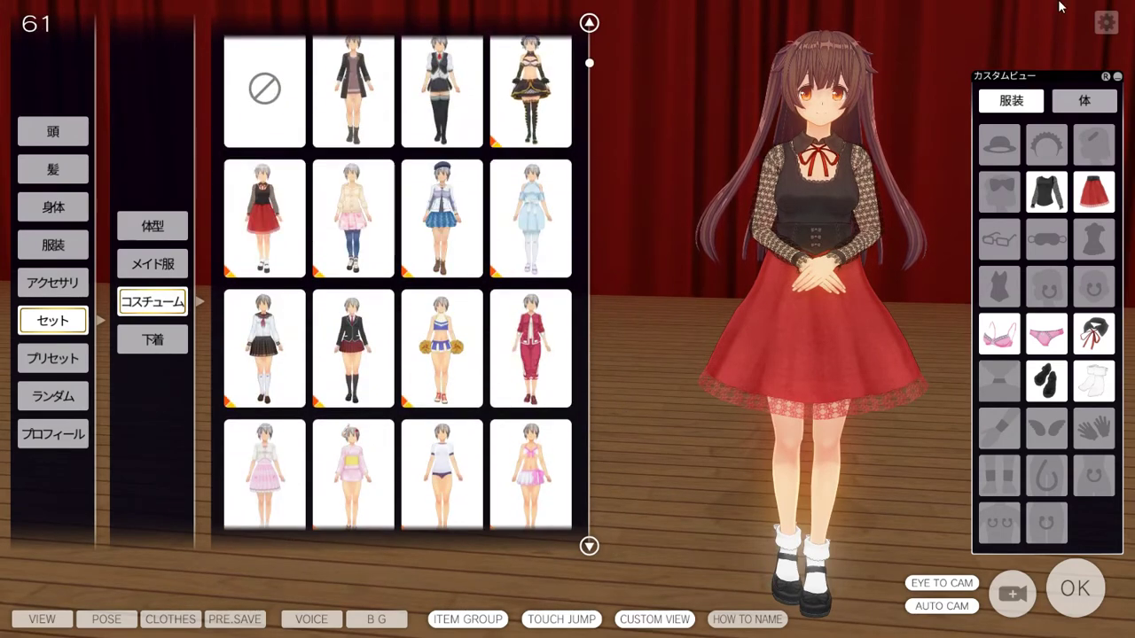
Step: Exit the game and confirm quitting
mouse_move(1106, 22)
left_click(1069, 21)
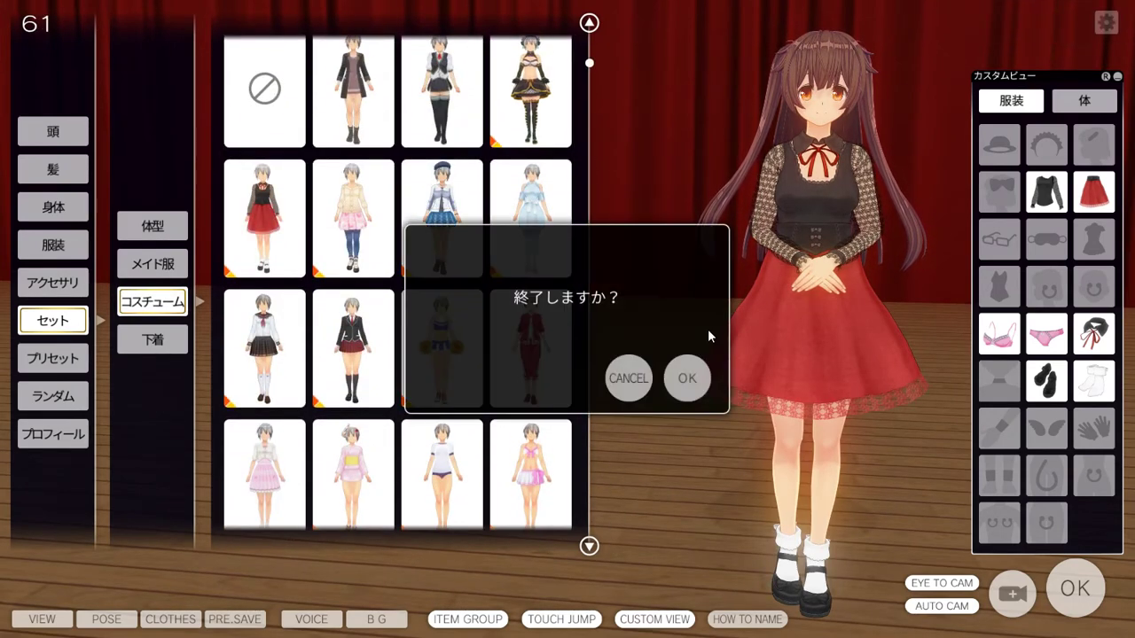
left_click(688, 377)
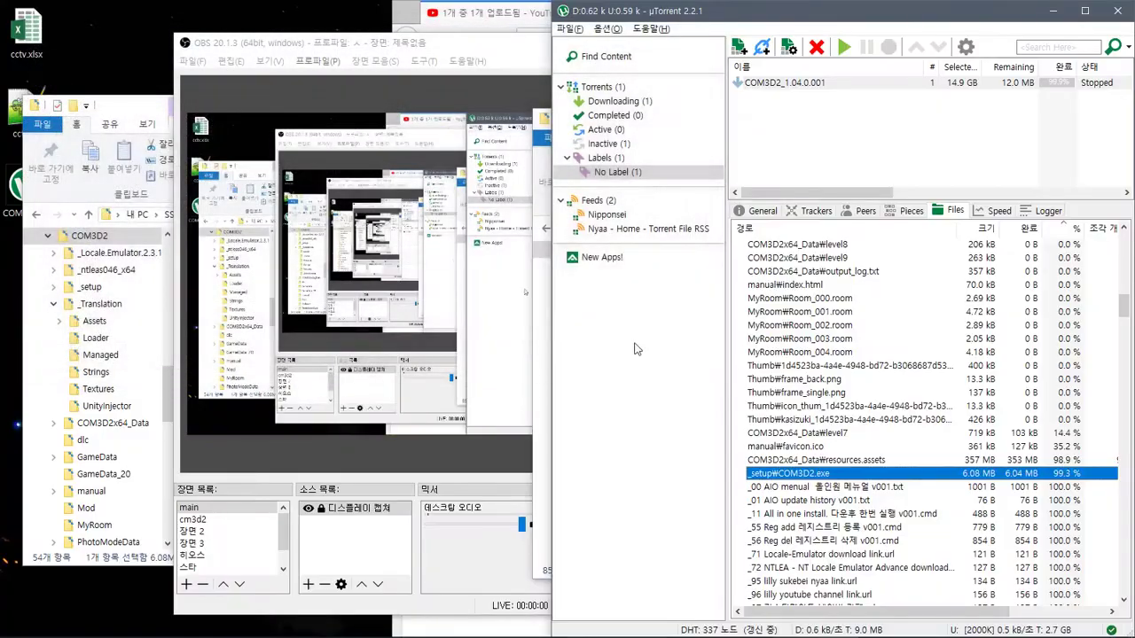
Step: Create a folder named bak inside the COM3D2\Sybaris\Loader folder in File Explorer
left_click(137, 120)
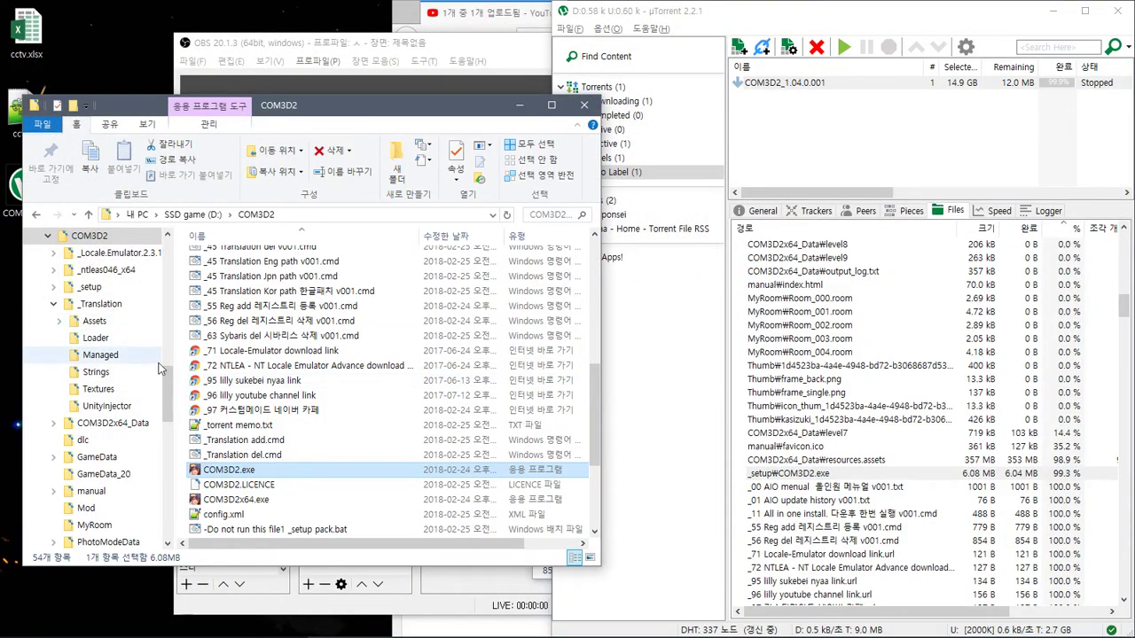
left_click_drag(168, 388, 168, 417)
left_click(96, 475)
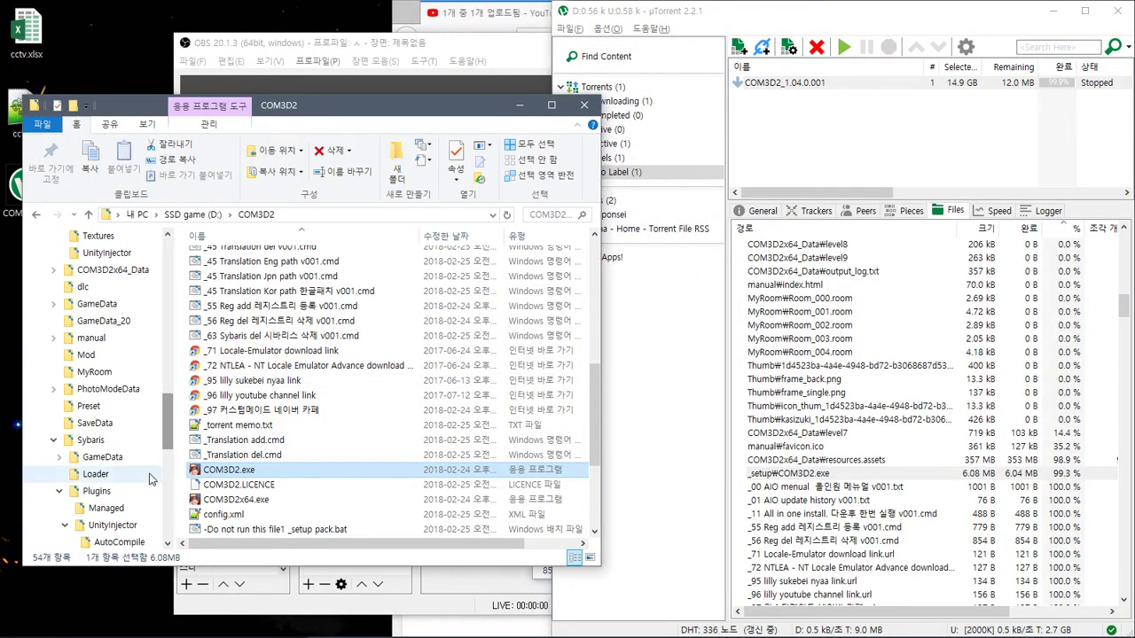
left_click(399, 505)
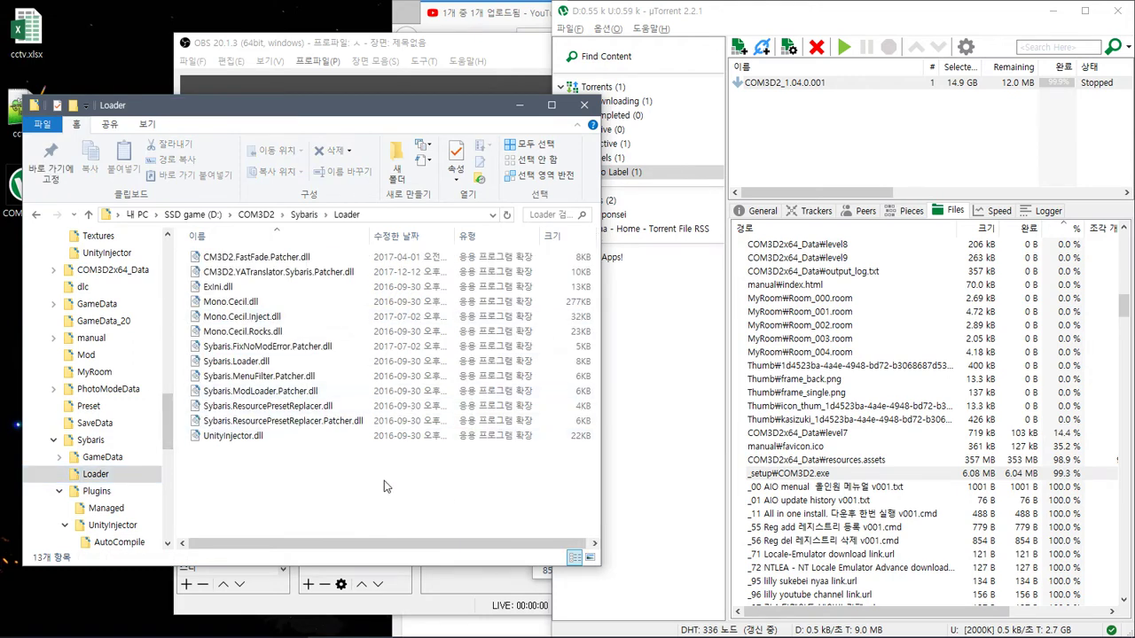
right_click(376, 468)
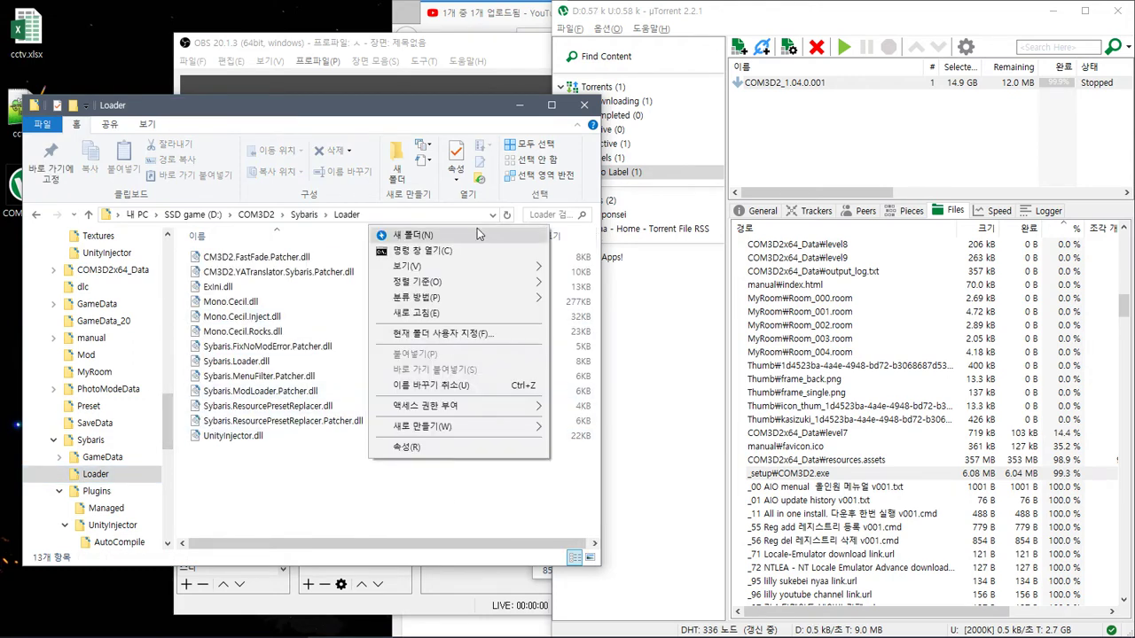
key("w")
key("f")
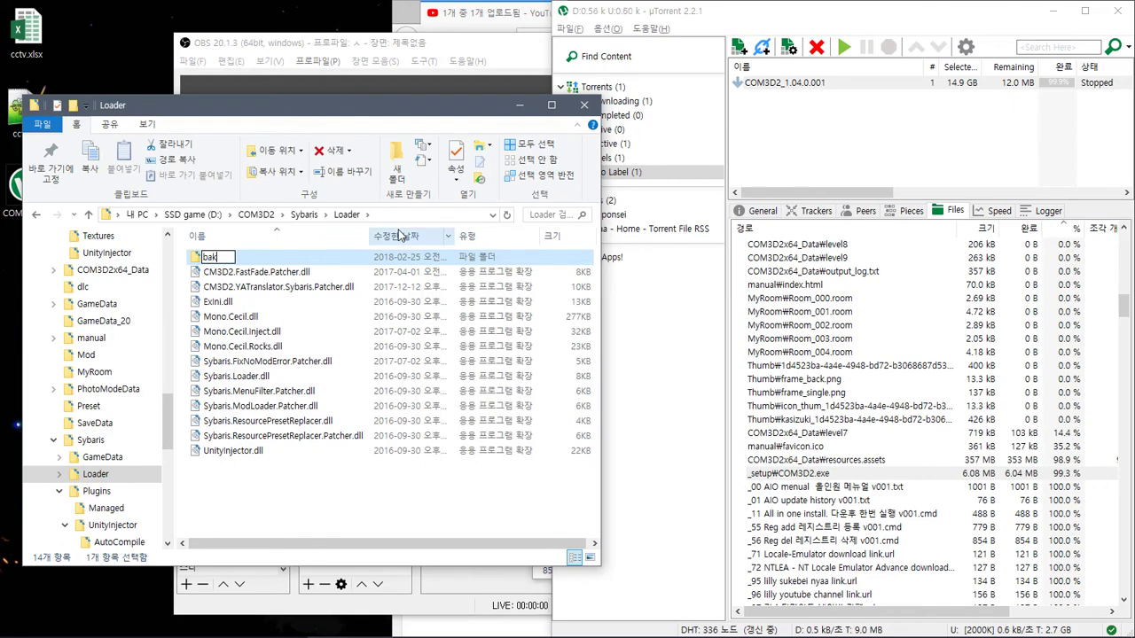
key("Return")
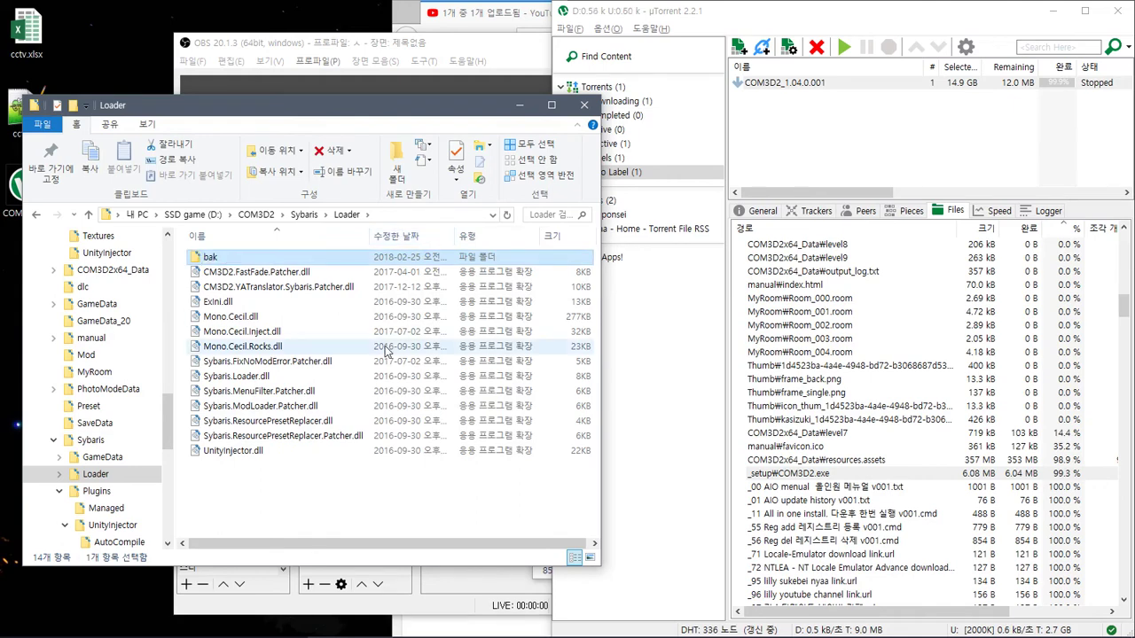
Step: Move Sybaris.ResourcePresetReplacer.dll and Sybaris.ResourcePresetReplacer.Patcher.dll into the bak folder
left_click(328, 437)
left_click(266, 422, "shift")
left_click_drag(284, 434, 213, 258)
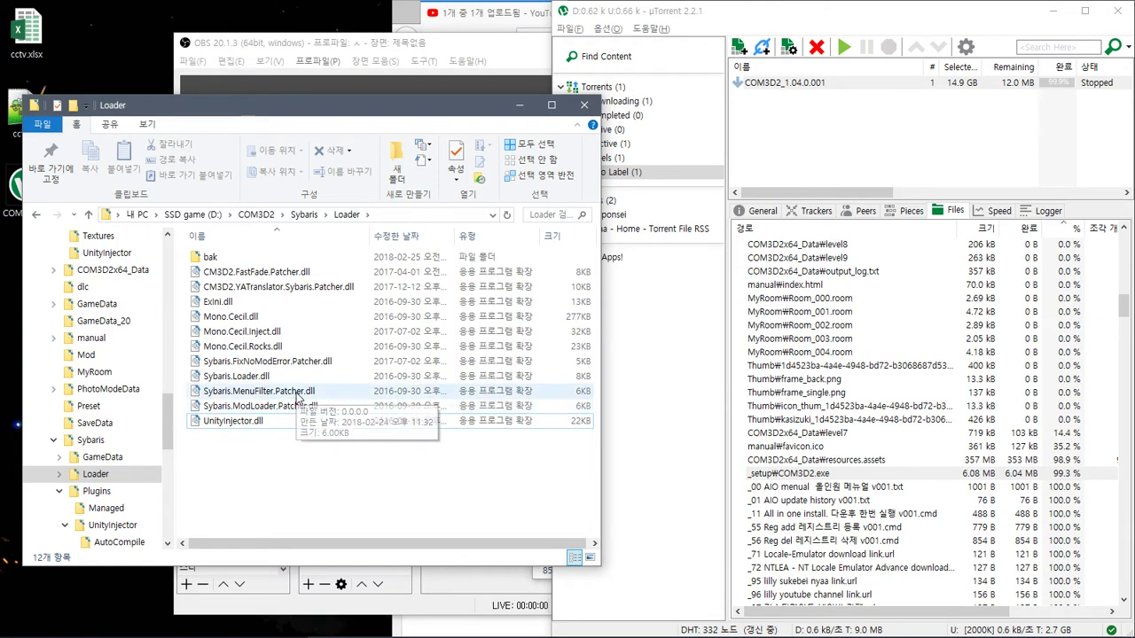
Step: Launch COM3D2x64.exe from the main COM3D2 folder
left_click(257, 214)
scroll(336, 368, "down", 5)
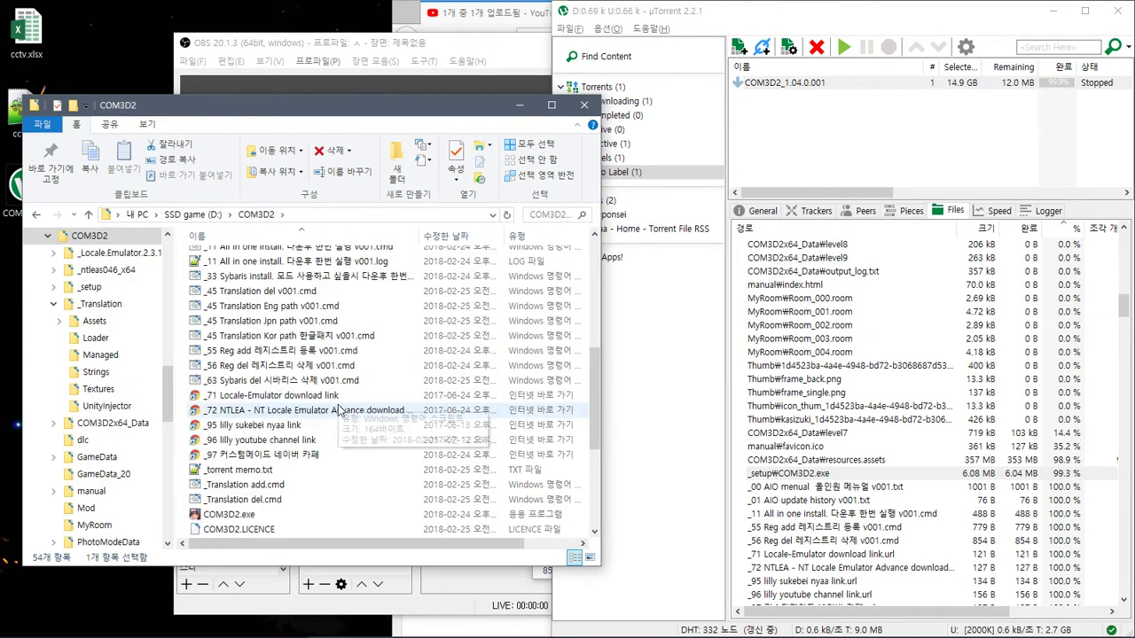
scroll(266, 525, "down", 1)
double_click(260, 502)
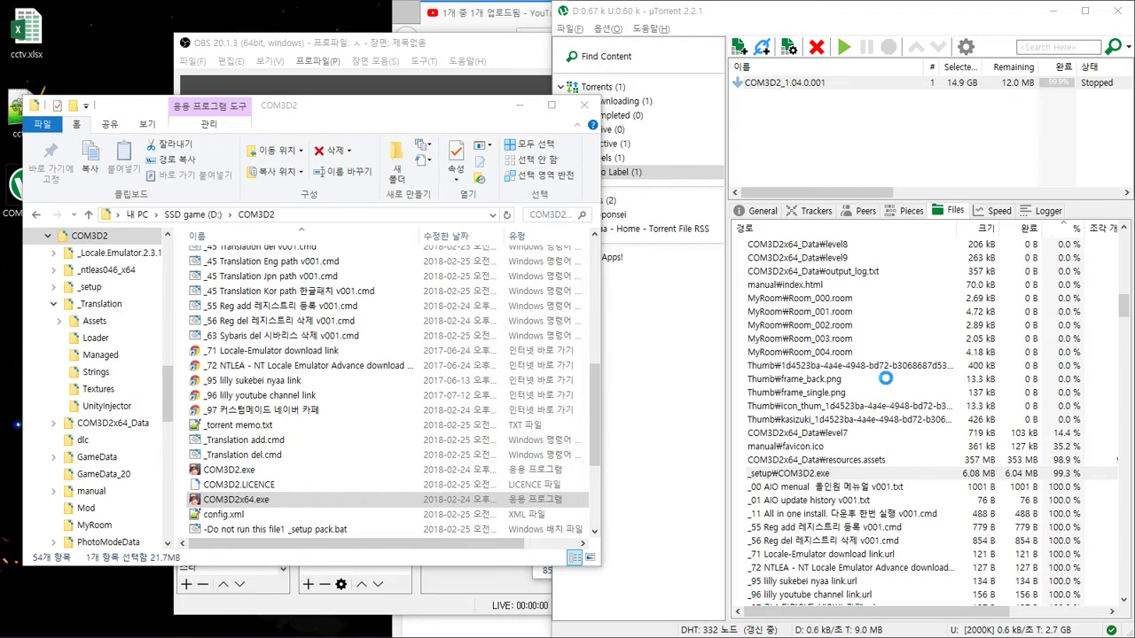
Step: Bring up the 다운로드 folder window and place it beside the COM3D2 folder window
key("alt+Tab")
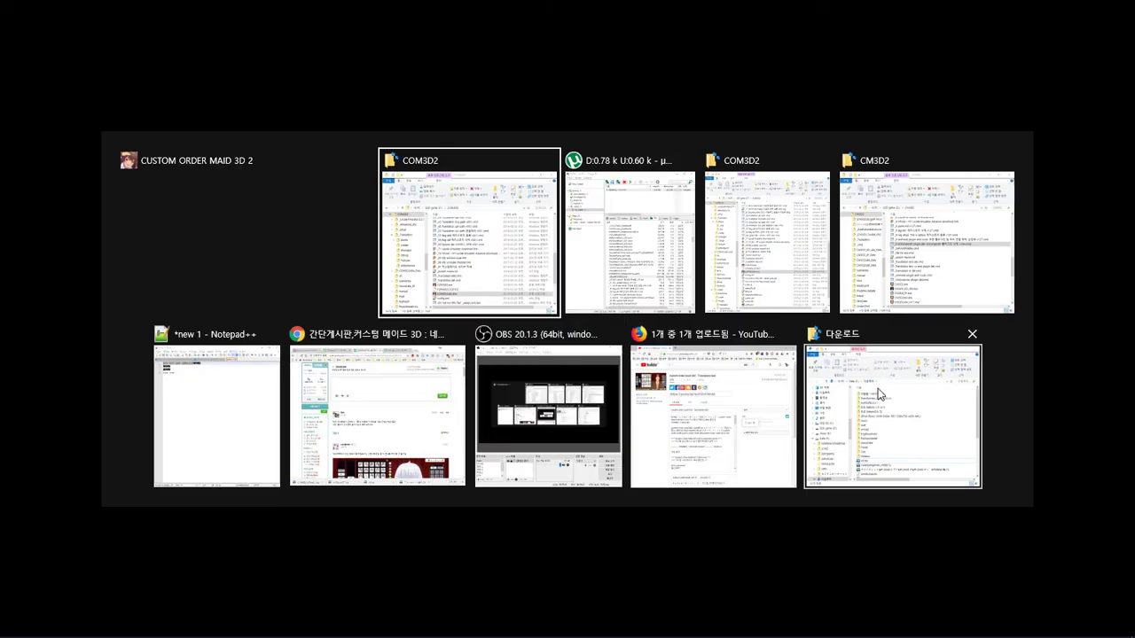
scroll(337, 432, "up", 5)
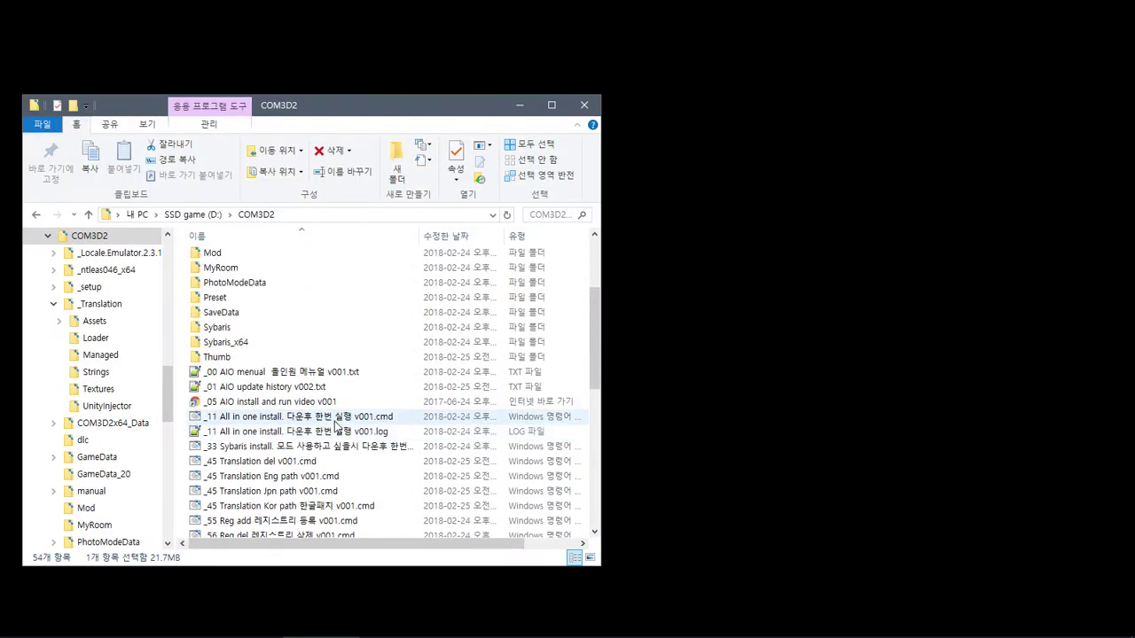
mouse_move(301, 630)
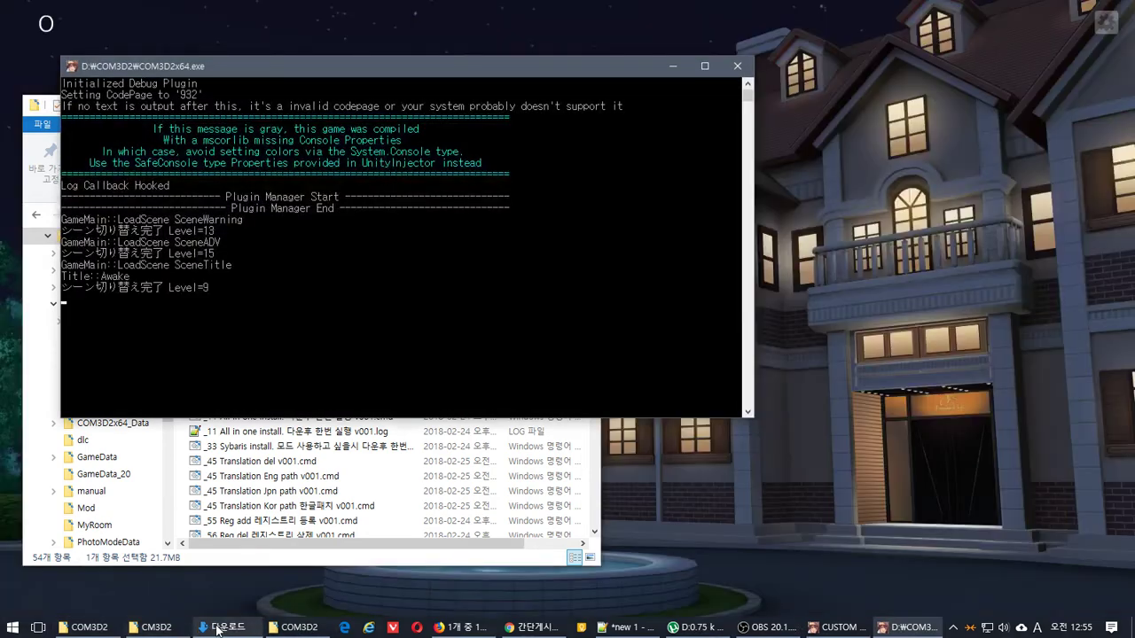
left_click(221, 627)
left_click_drag(399, 165, 850, 110)
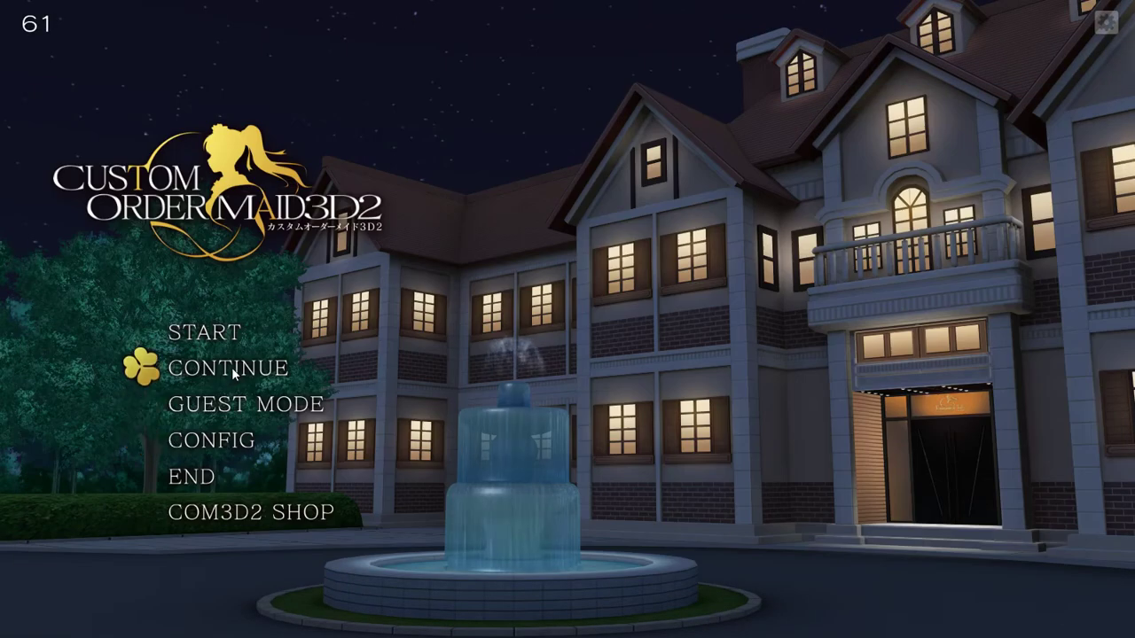
Step: Load the 2018.02.25 00:29 save and open the maid's edit screen through maid management
left_click(231, 367)
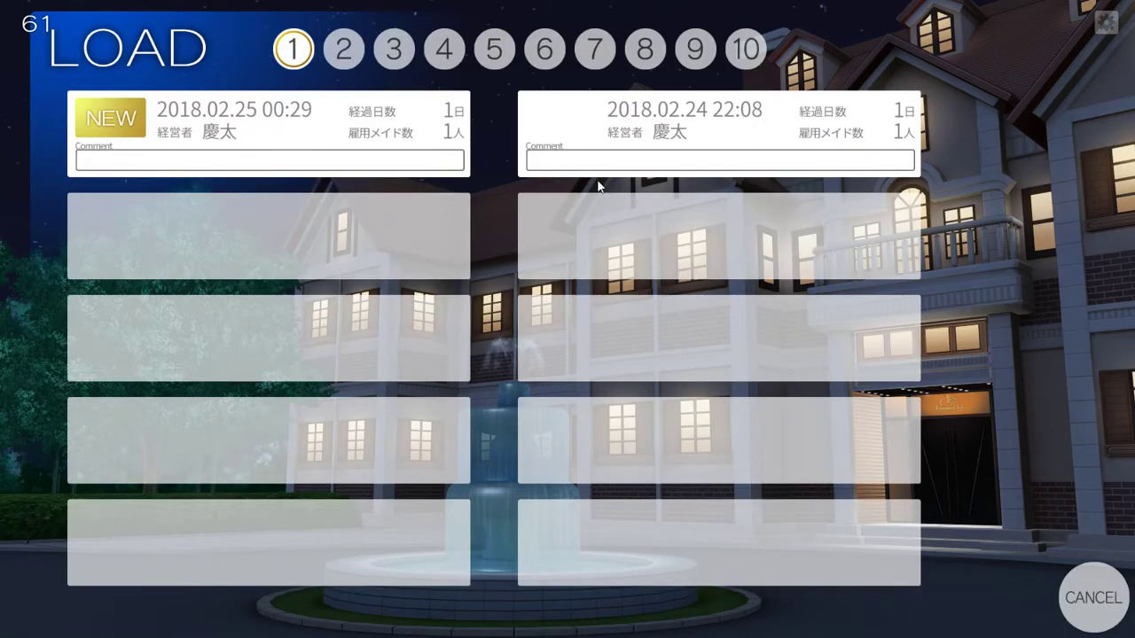
left_click(266, 133)
left_click(689, 380)
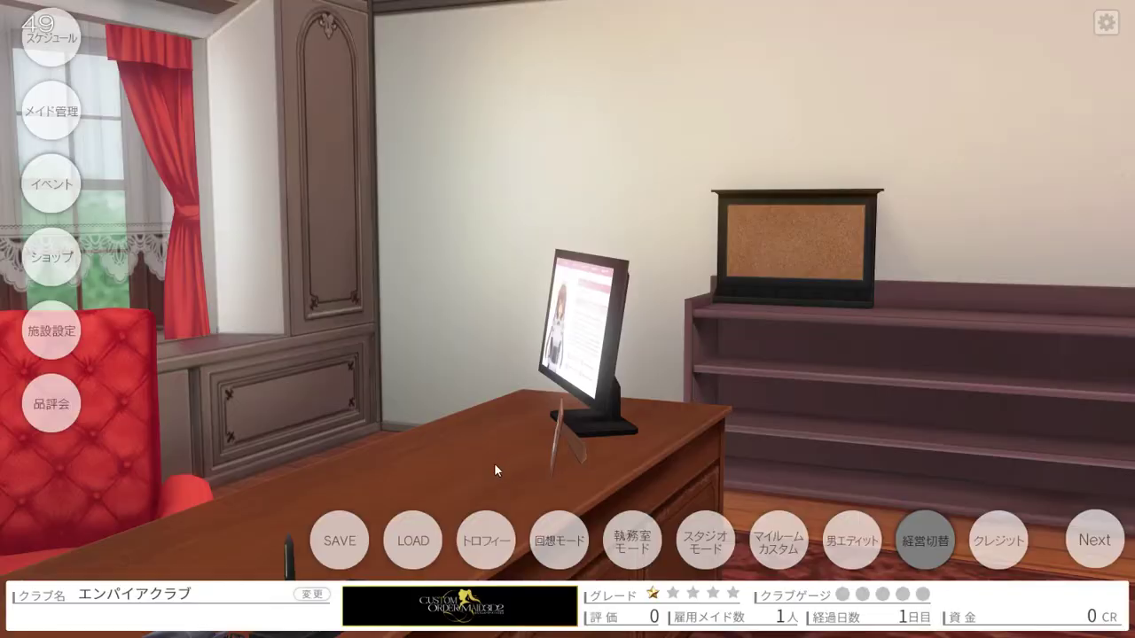
left_click(49, 133)
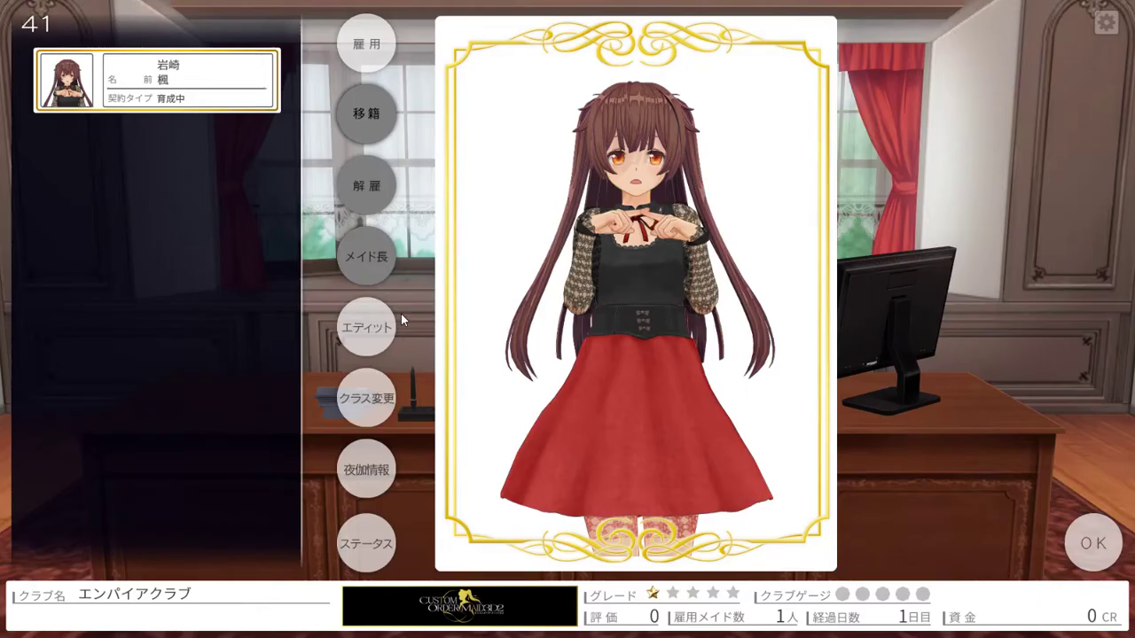
left_click(405, 311)
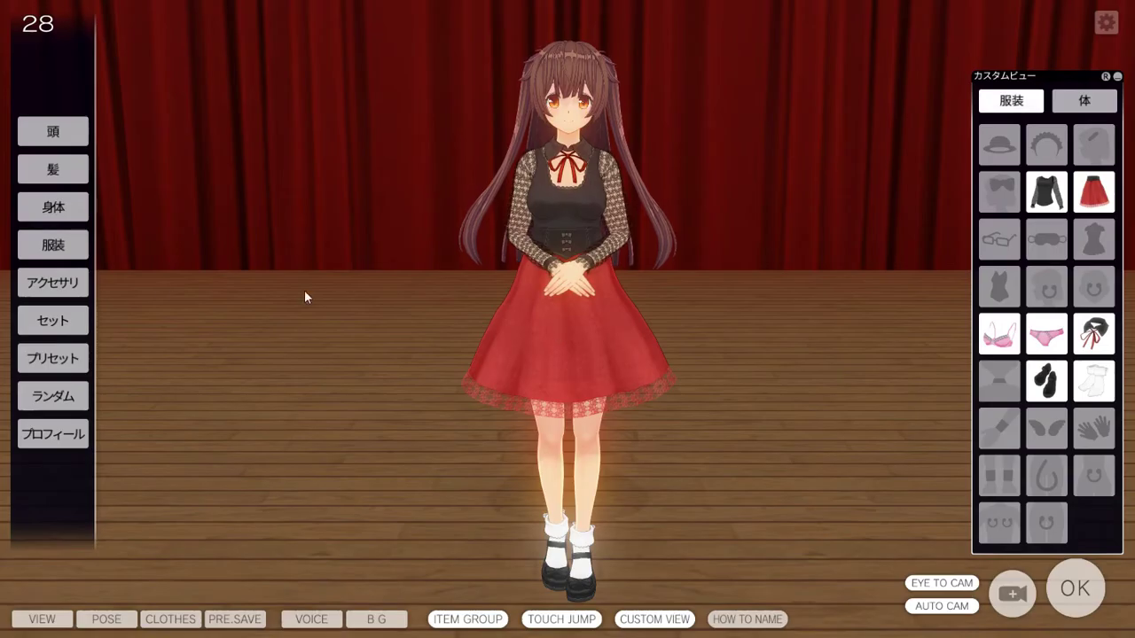
Step: Open the costume sets (セット > コスチューム) for the maid and look further down the outfit list
left_click(76, 323)
left_click(173, 293)
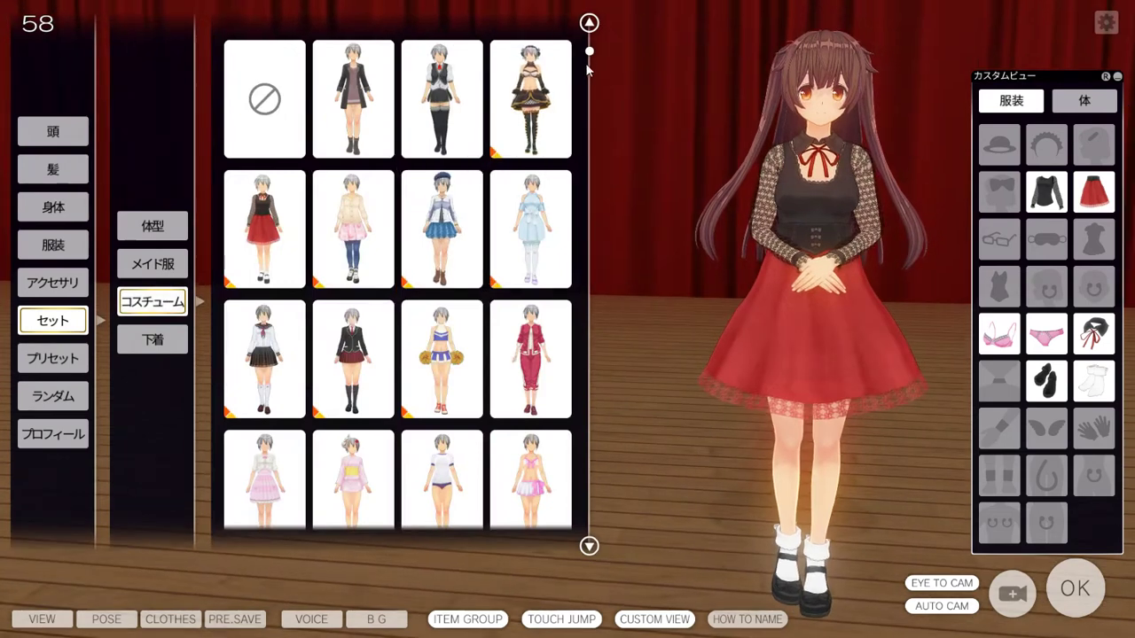
scroll(587, 271, "down", 5)
Step: Quit the game from its system options and confirm the exit
left_click(1114, 24)
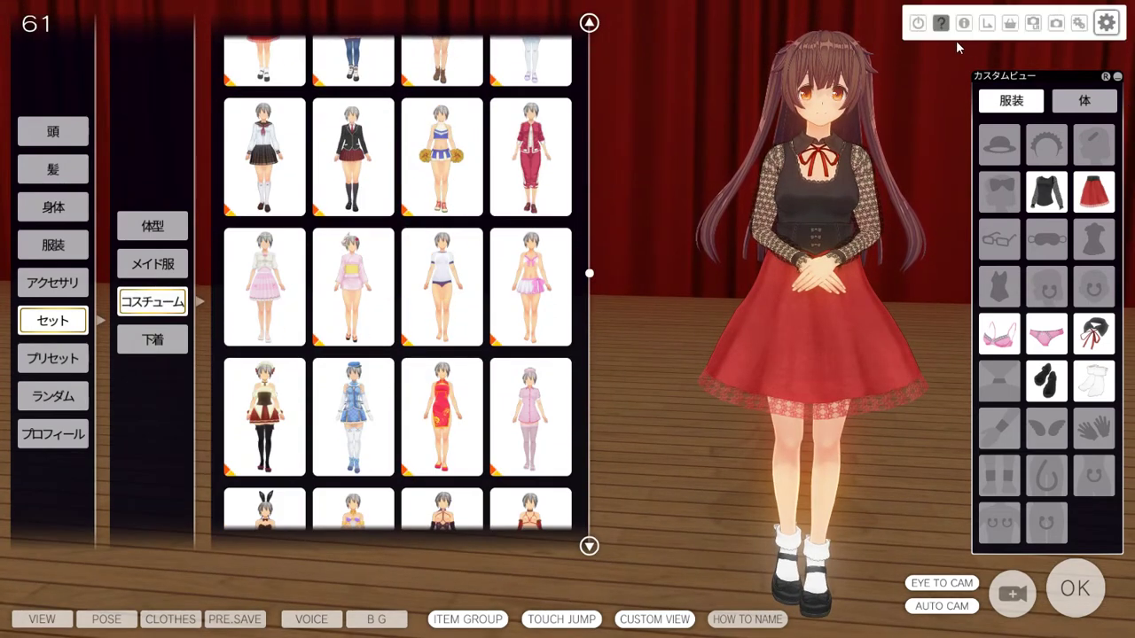
left_click(920, 21)
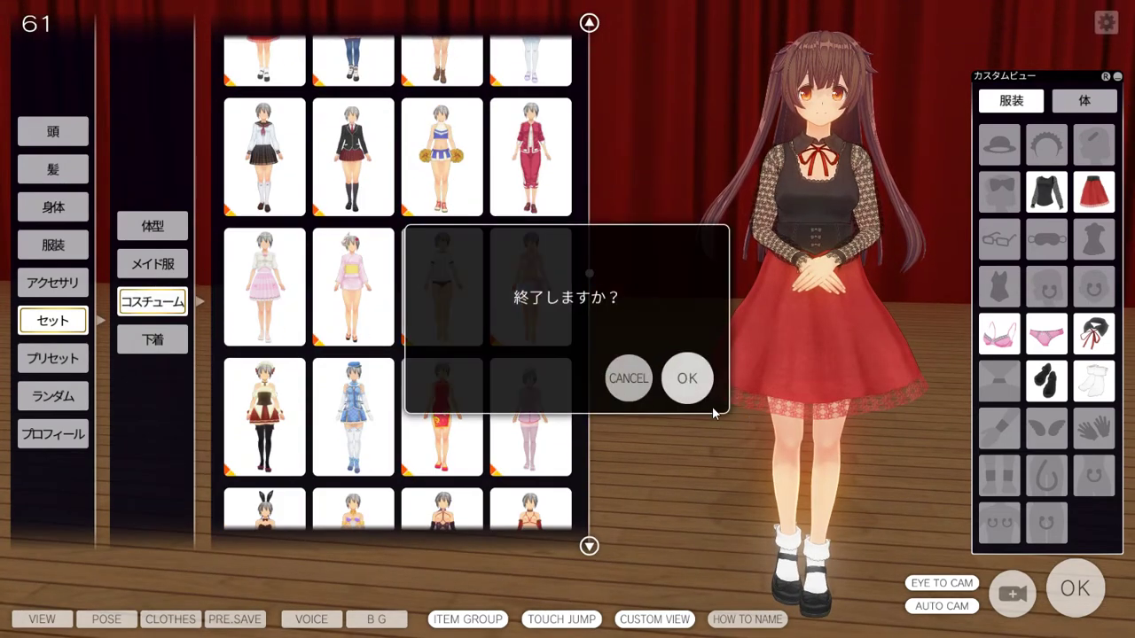
left_click(687, 378)
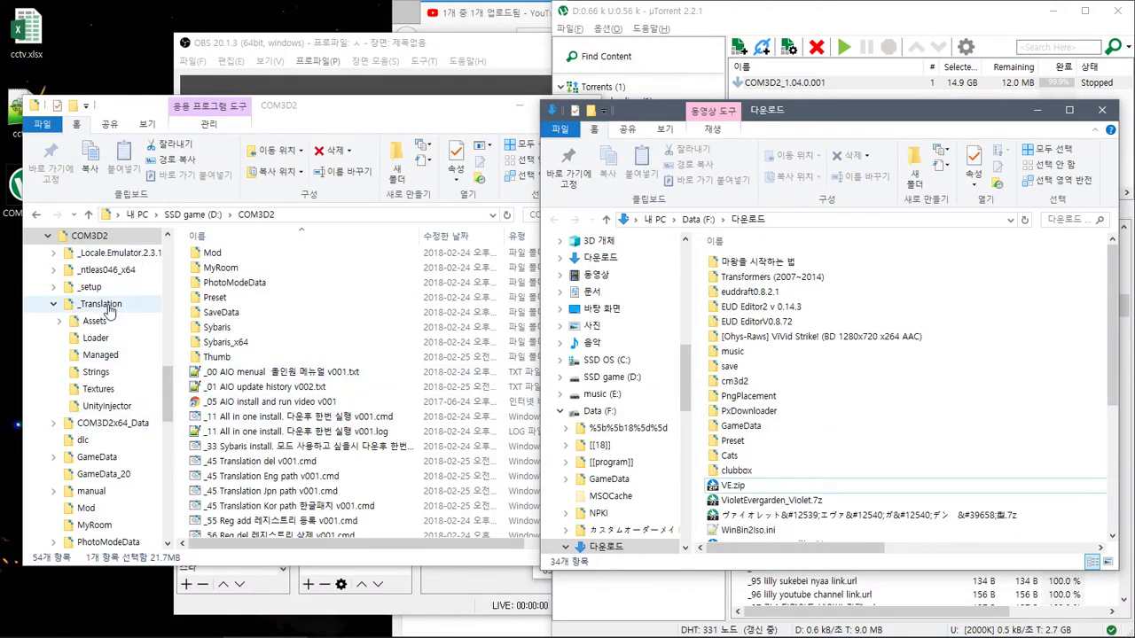
Step: Return to the Sybaris\Loader folder and move the two ResourcePresetReplacer DLLs from bak back into Loader
left_click(106, 525)
scroll(124, 497, "down", 1)
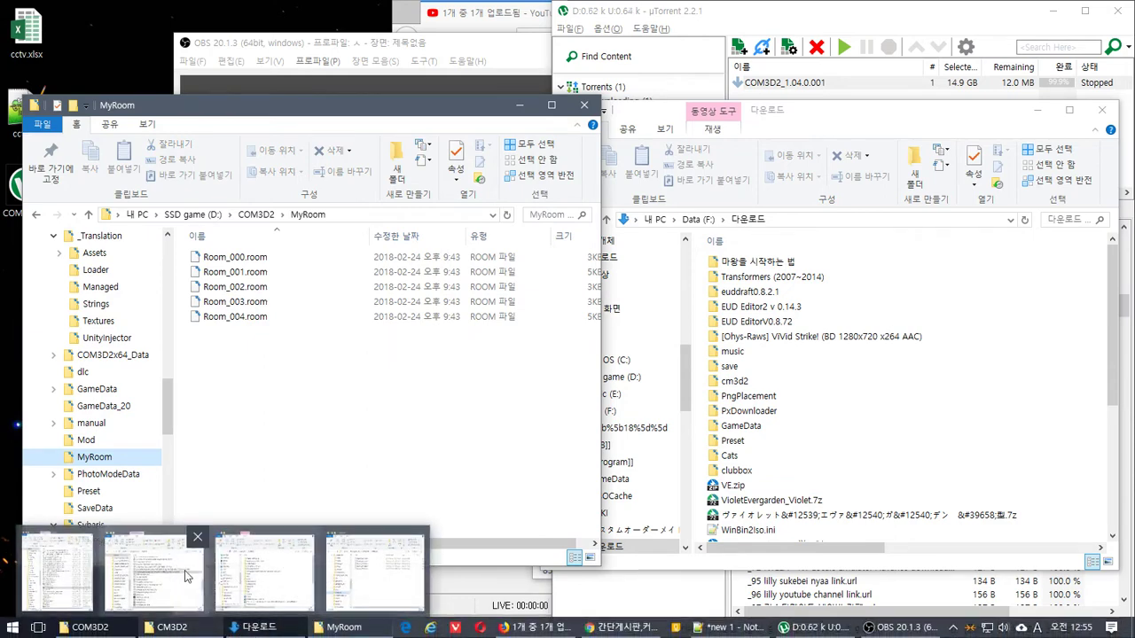
left_click(36, 215)
left_click(36, 215)
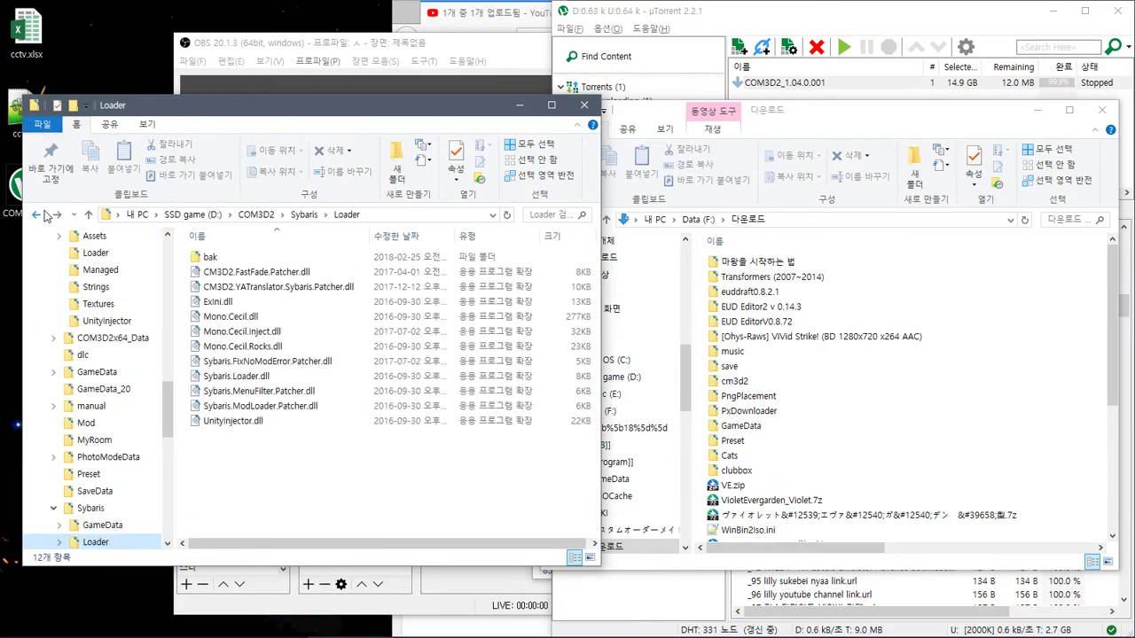
double_click(243, 259)
left_click_drag(271, 346, 140, 509)
left_click(140, 510)
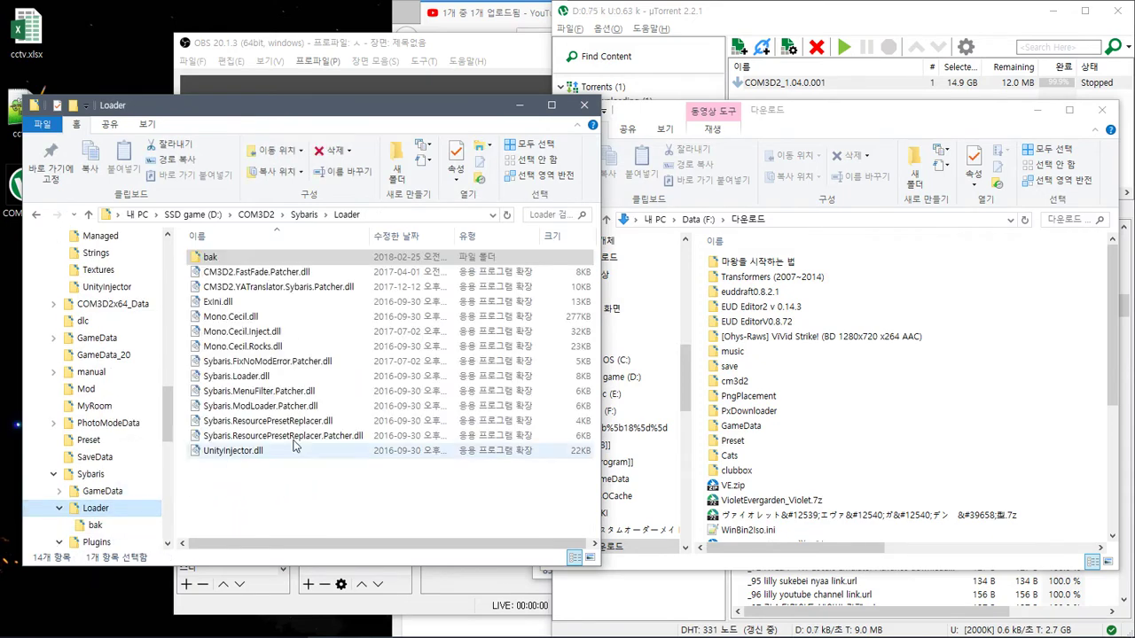
Step: Check the DLLs in the Loader folder and the contents of the Sybaris\Plugins\UnityInjector folder
left_click(486, 362)
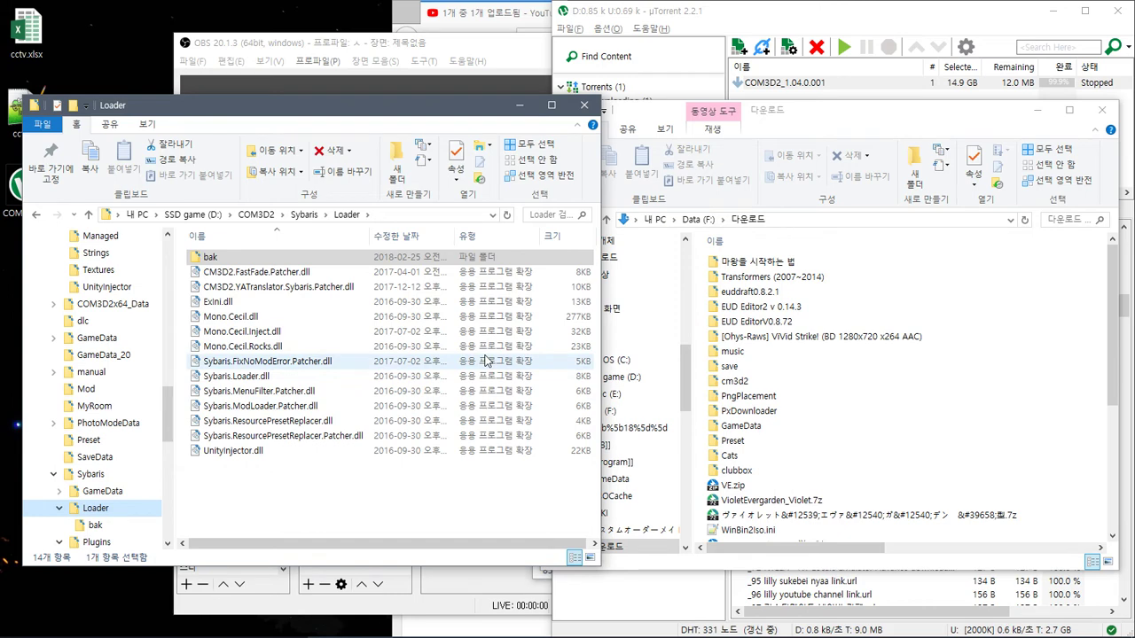
left_click(258, 406)
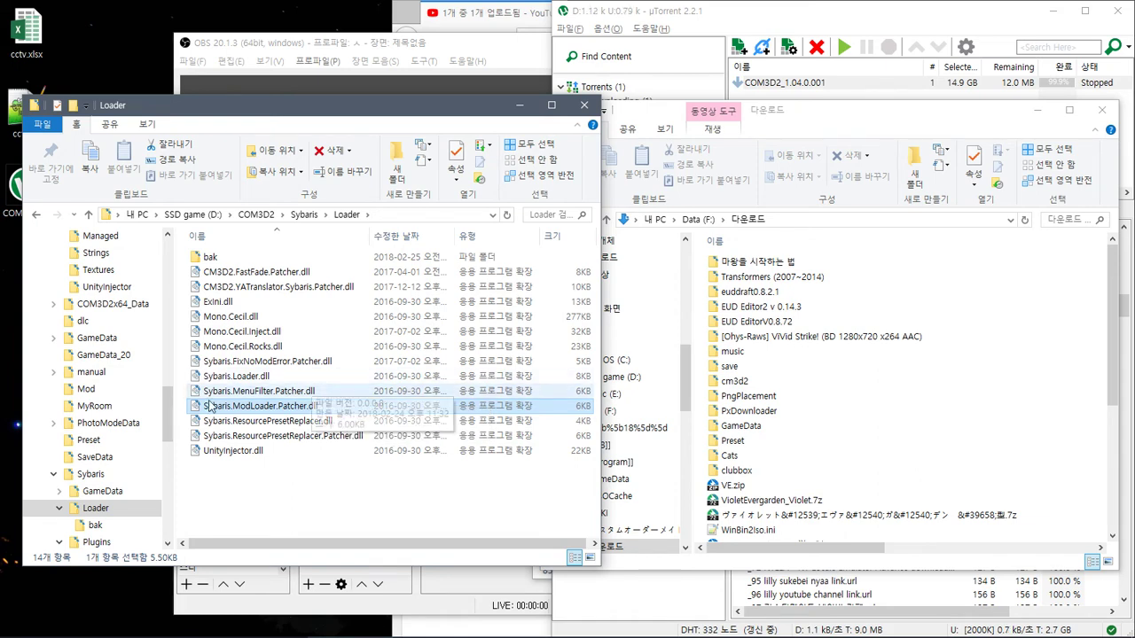
scroll(116, 424, "down", 3)
left_click(113, 423)
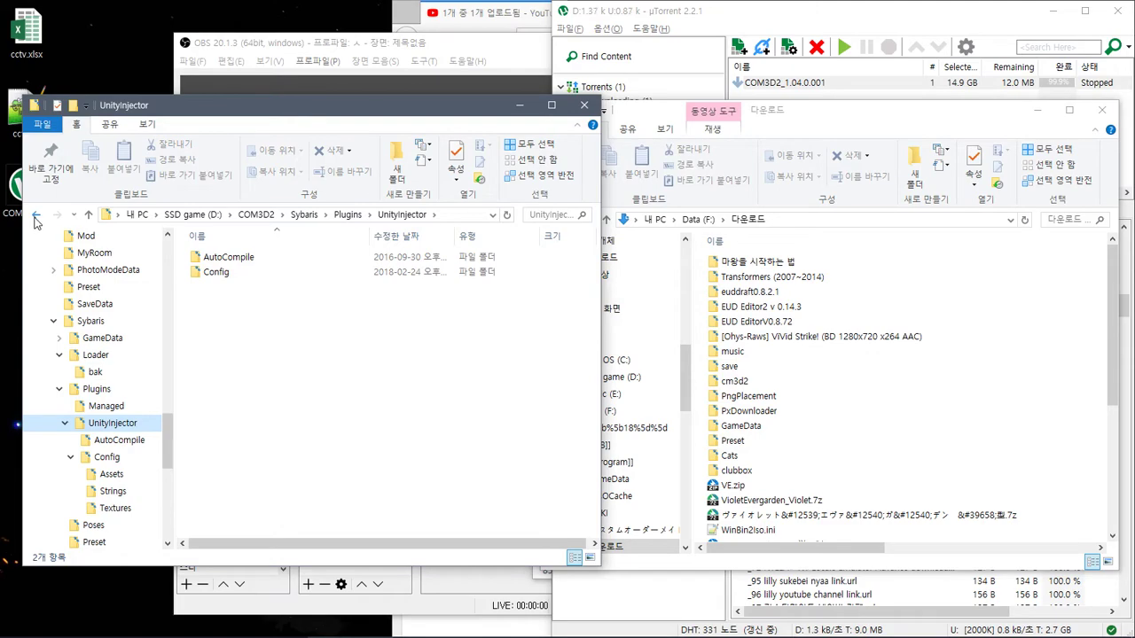
Step: Return to the COM3D2 folder and run the "_45 Translation Kor path 한글패치 v001.cmd" script through to its end
left_click(258, 218)
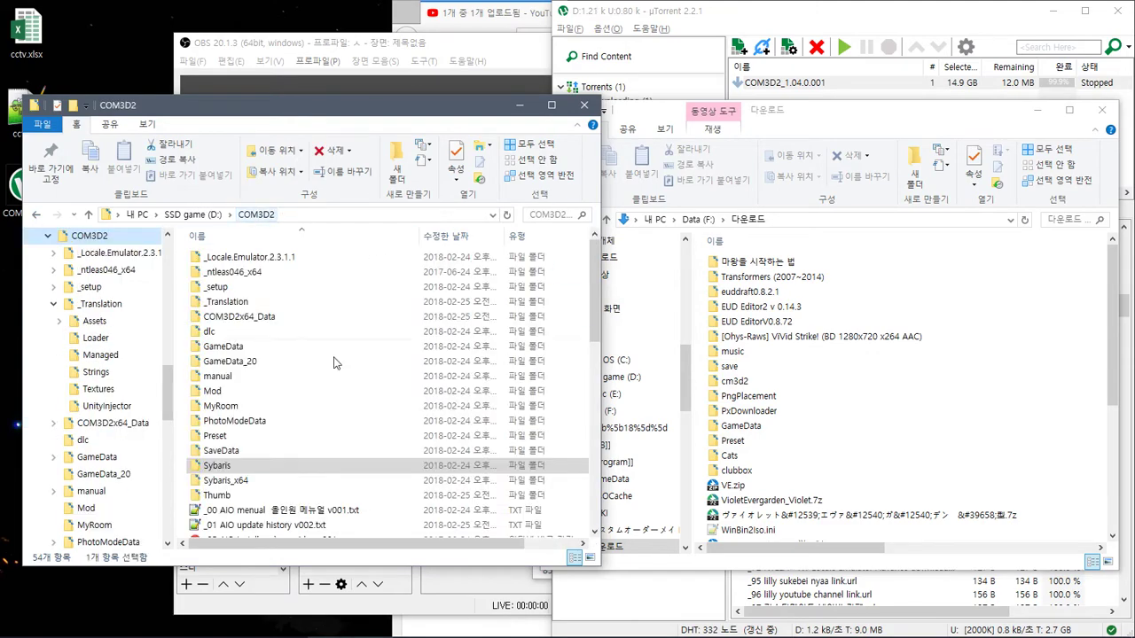
scroll(352, 457, "down", 5)
double_click(346, 425)
key("Return")
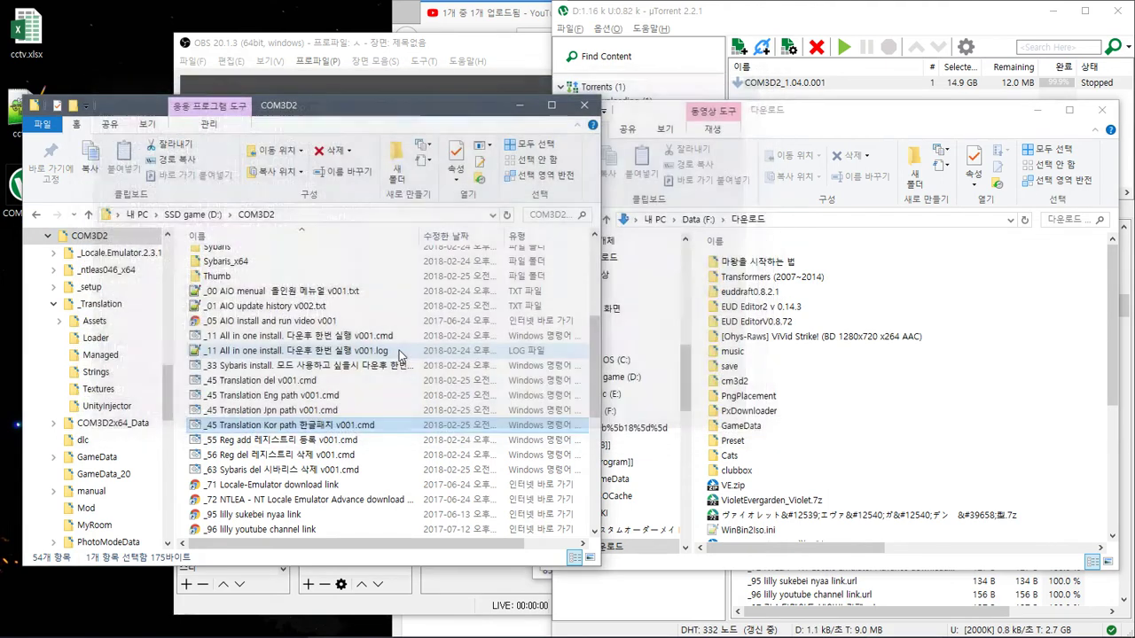
Step: Go to the Sybaris\Loader folder and take CM3D2.YATranslator.Sybaris.Patcher.dll out of it
scroll(360, 395, "up", 1)
scroll(355, 390, "up", 1)
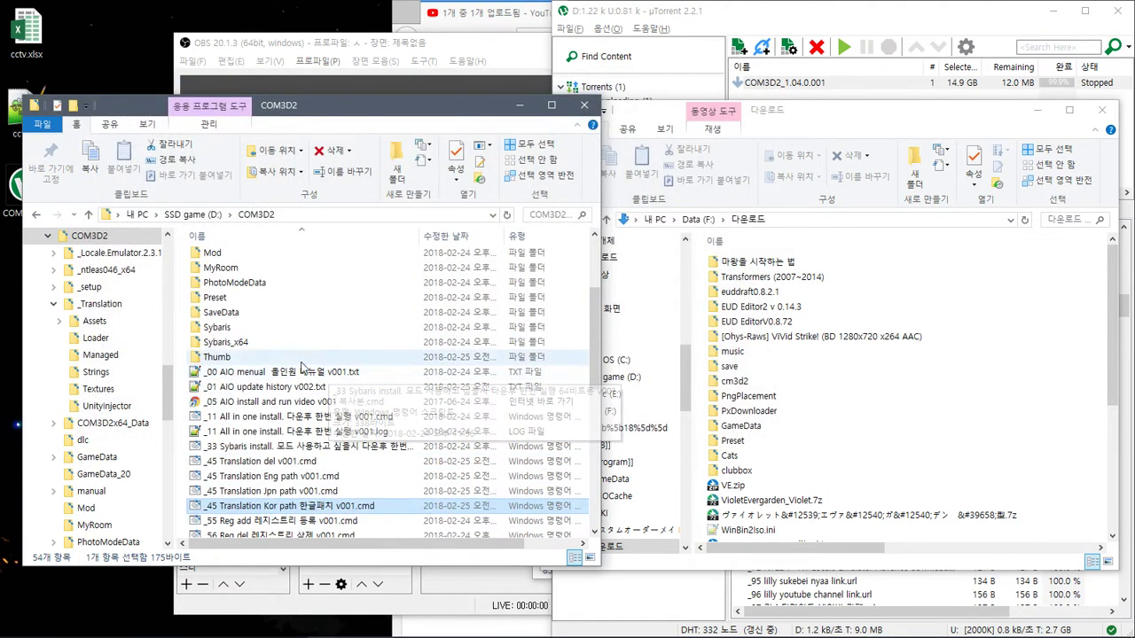
double_click(247, 328)
left_click(246, 330)
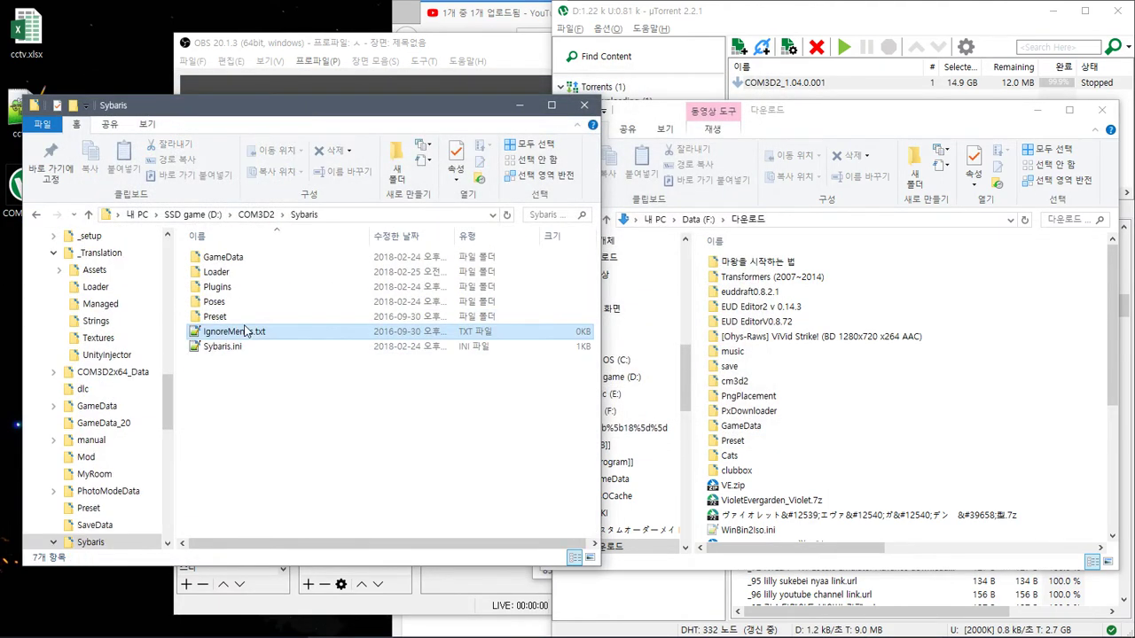
double_click(264, 271)
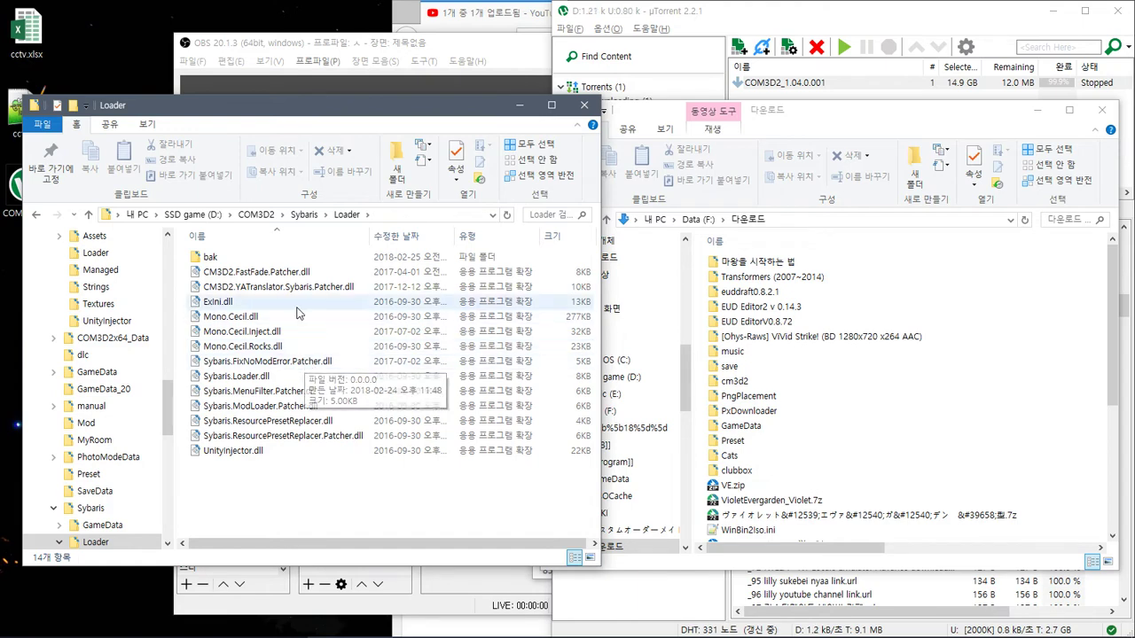
left_click_drag(266, 288, 258, 215)
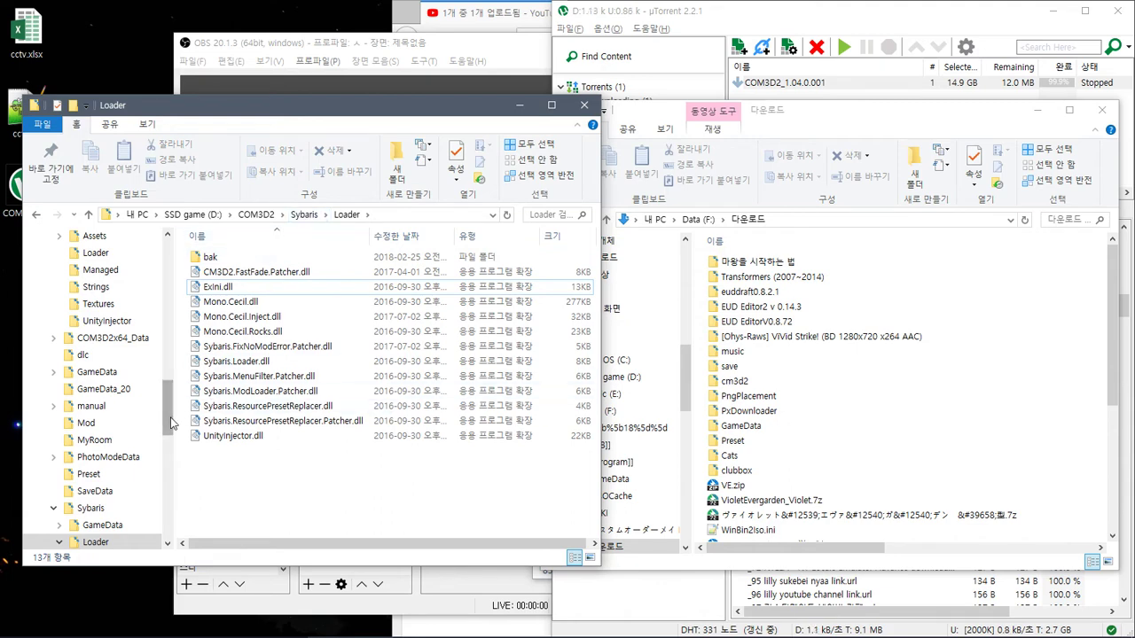
Step: Go back to the COM3D2 folder and run "_45 Translation del v001.cmd", dismissing its console window when it ends
left_click(304, 215)
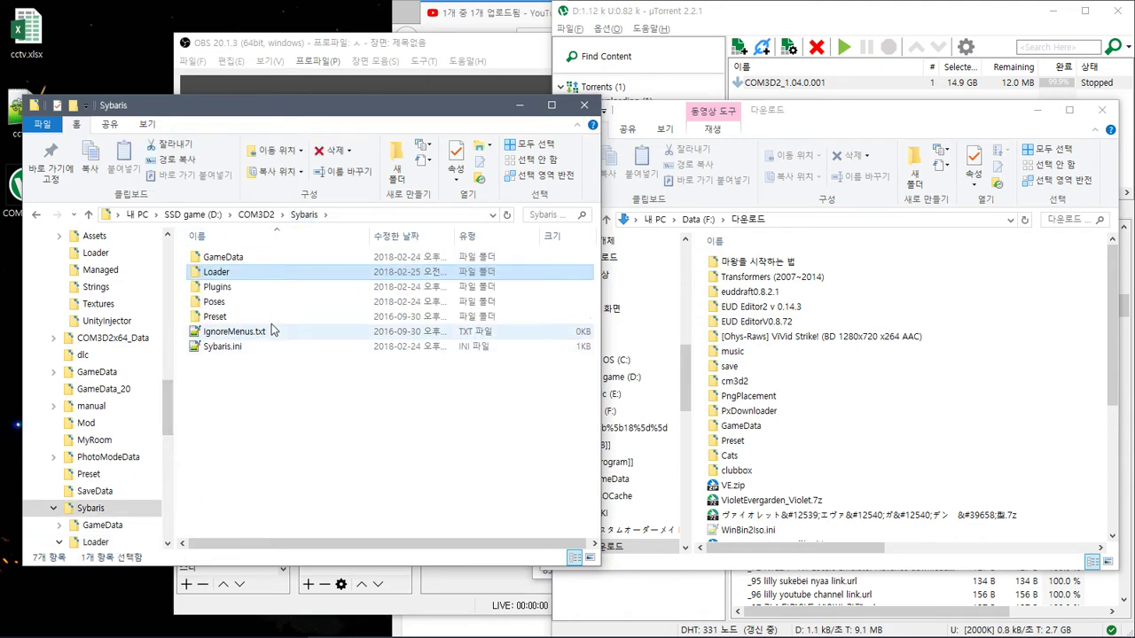
left_click(274, 218)
scroll(329, 470, "down", 7)
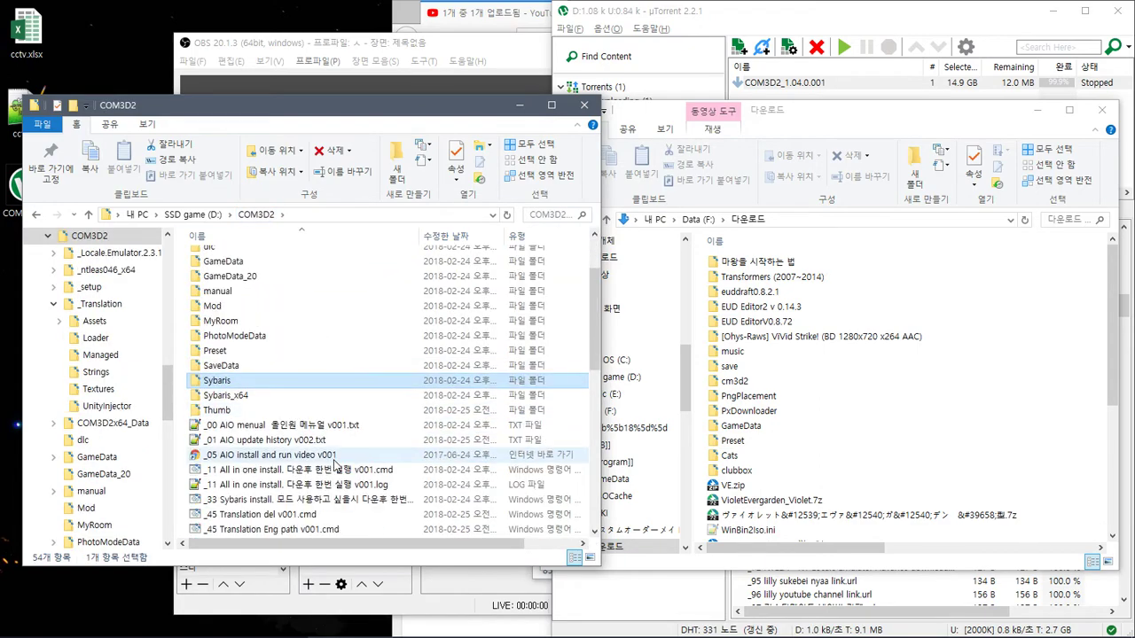
double_click(305, 424)
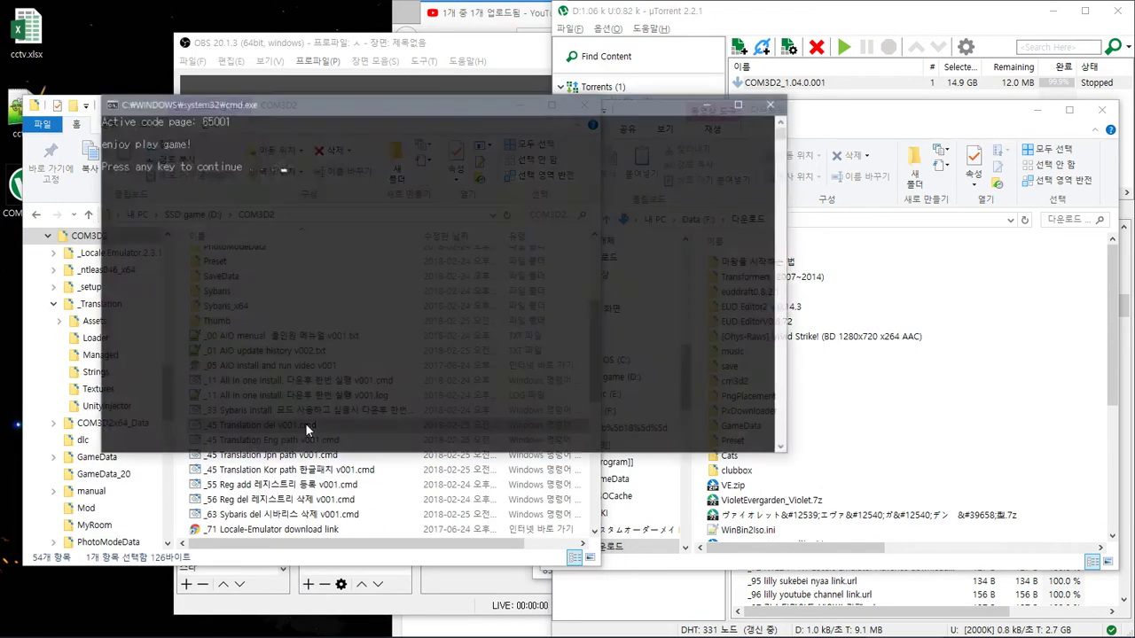
key("Return")
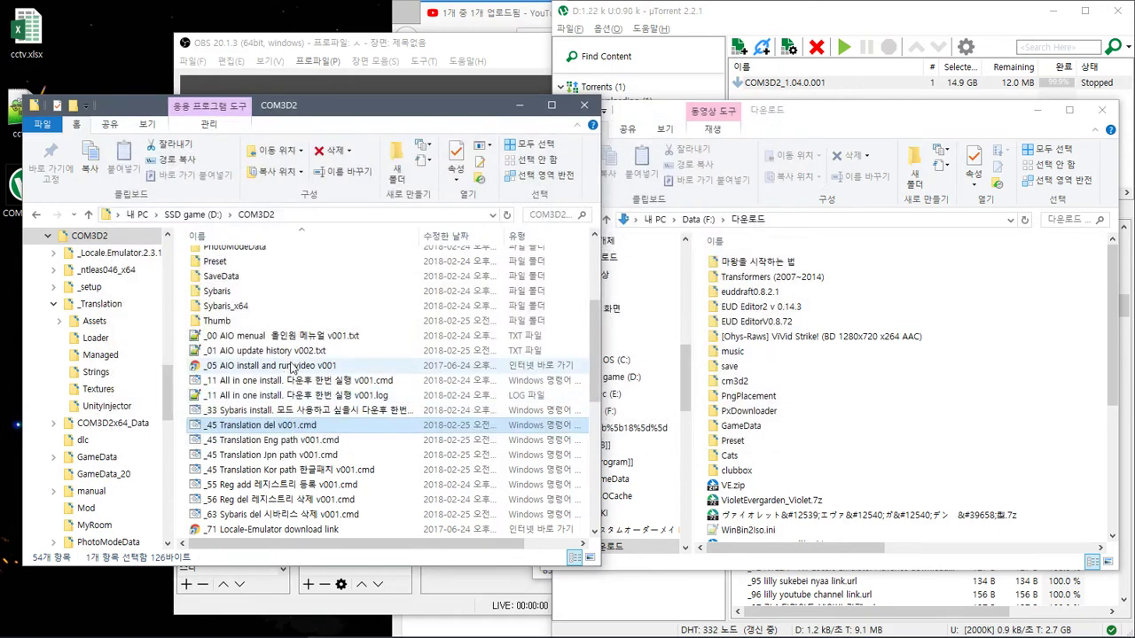
Step: Launch the game from COM3D2x64.exe in the COM3D2 folder
scroll(311, 443, "down", 3)
scroll(322, 477, "down", 1)
left_click(284, 499)
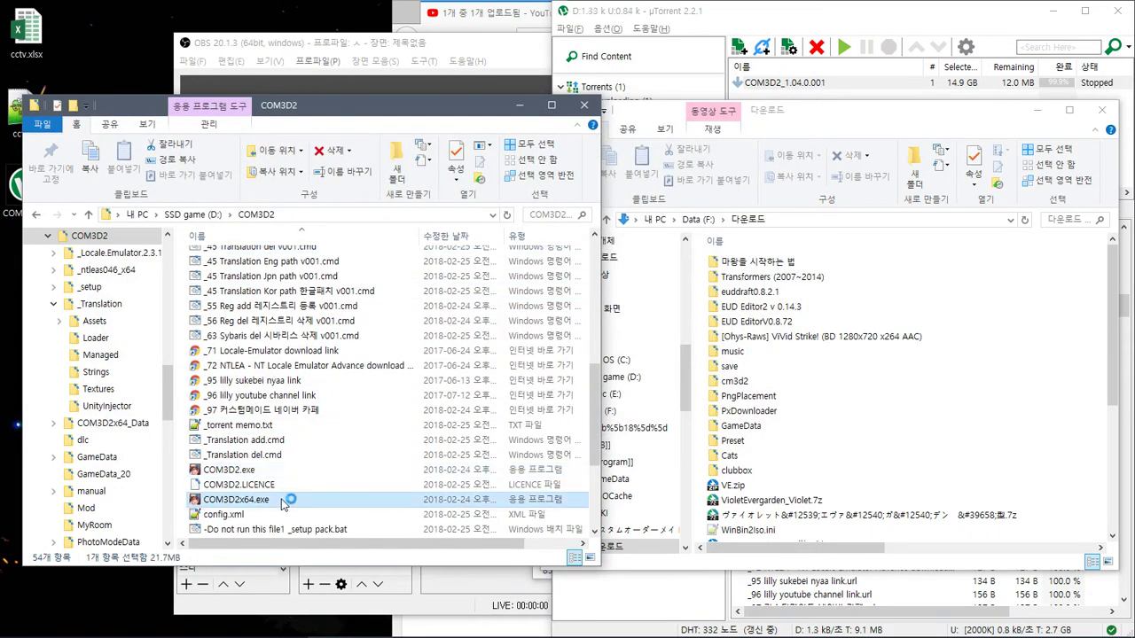
key("Return")
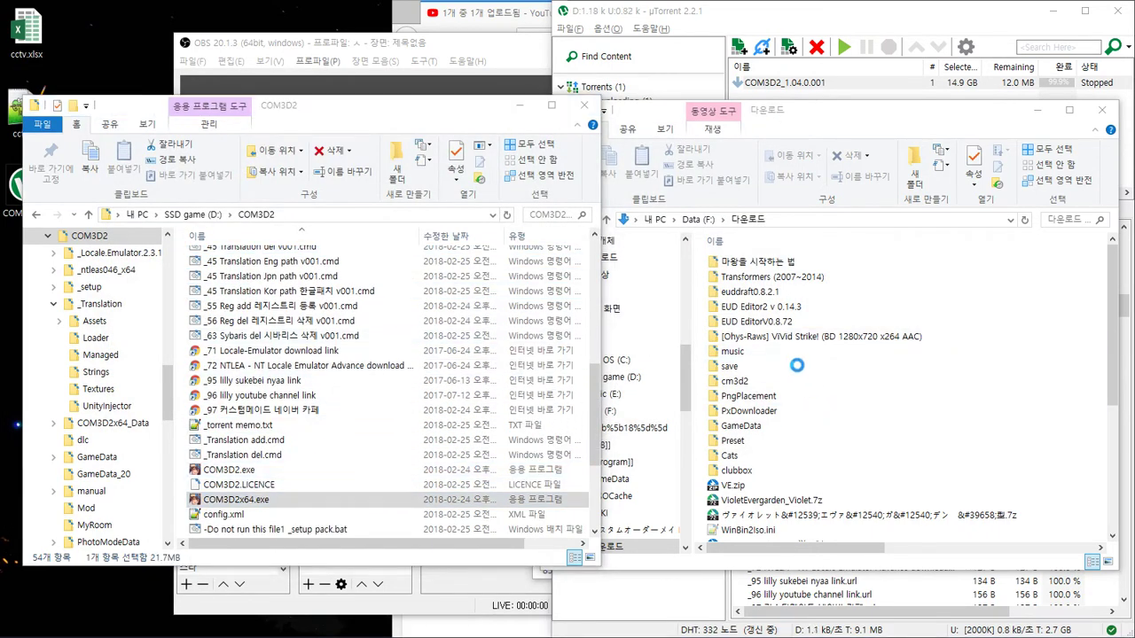
Step: Switch back to File Explorer while the game loads and check Sybaris\Loader, Plugins\UnityInjector and Plugins\Managed
key("alt+Tab")
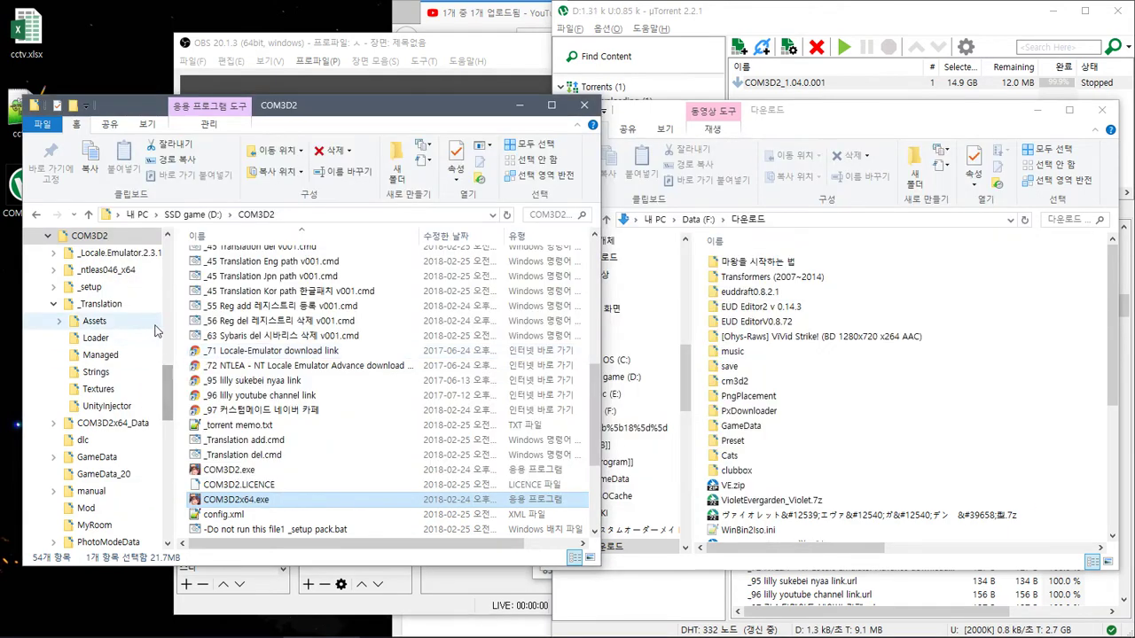
scroll(171, 397, "down", 4)
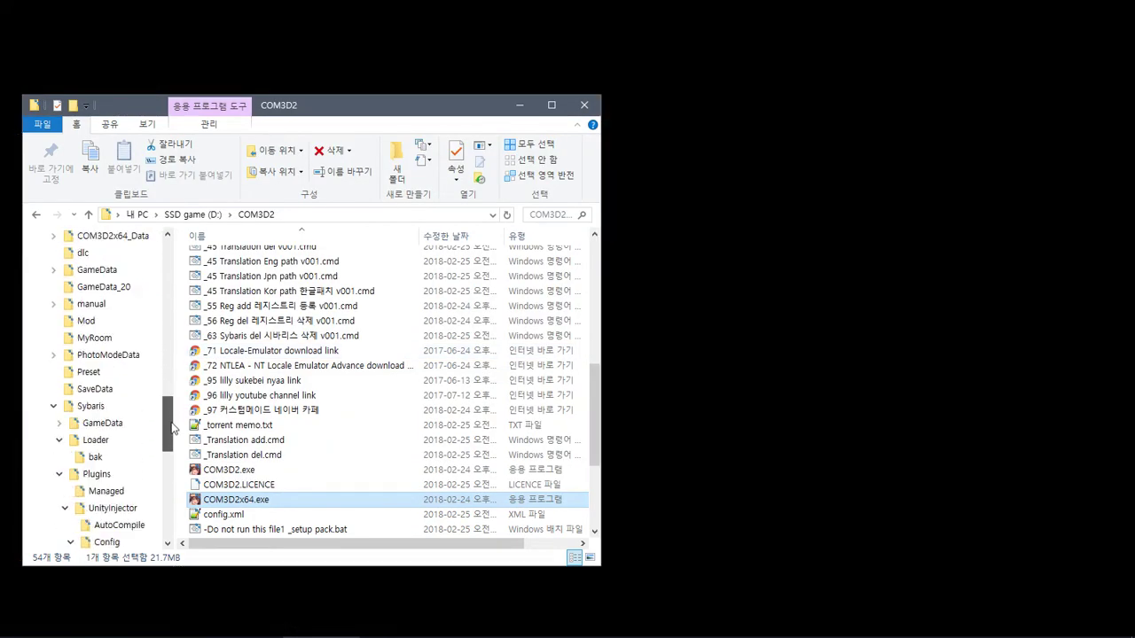
left_click(100, 408)
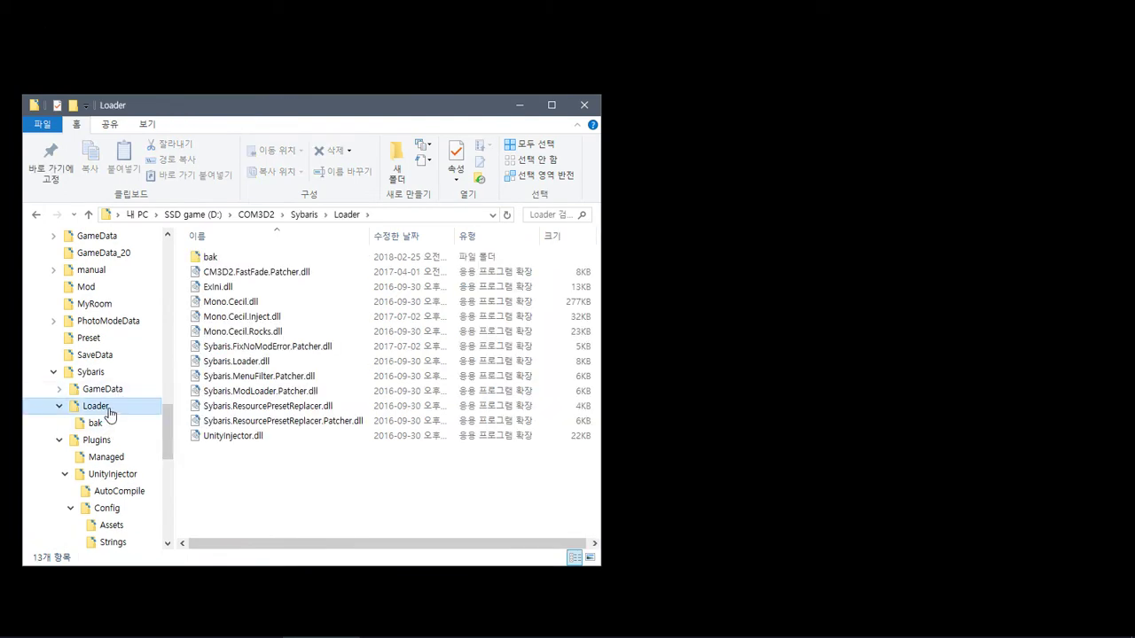
scroll(133, 448, "down", 1)
left_click(131, 443)
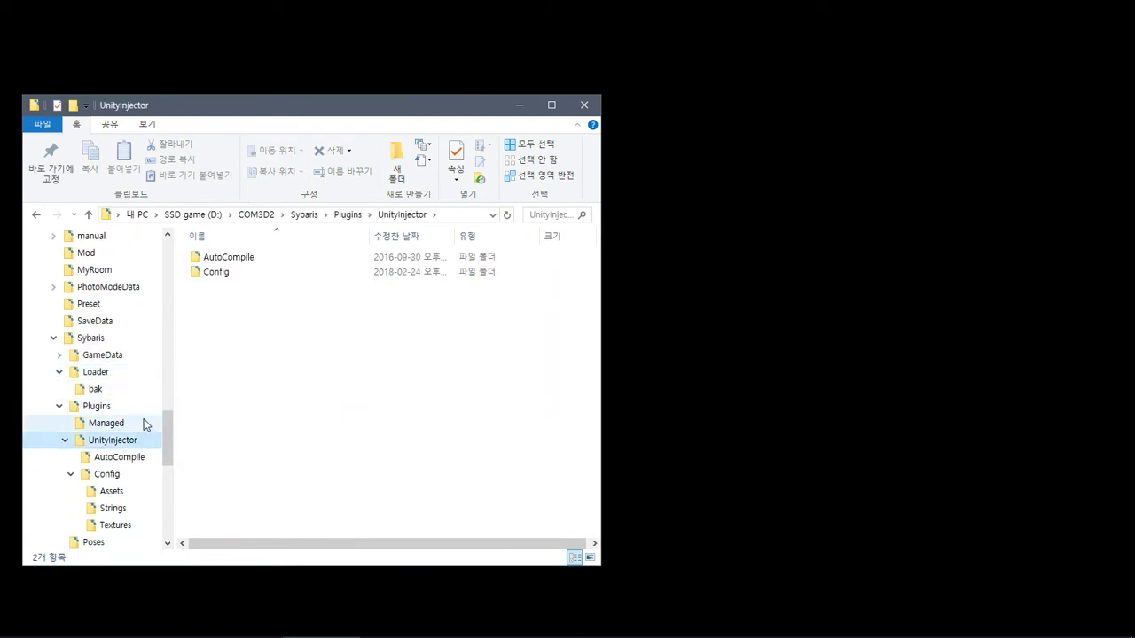
left_click(119, 425)
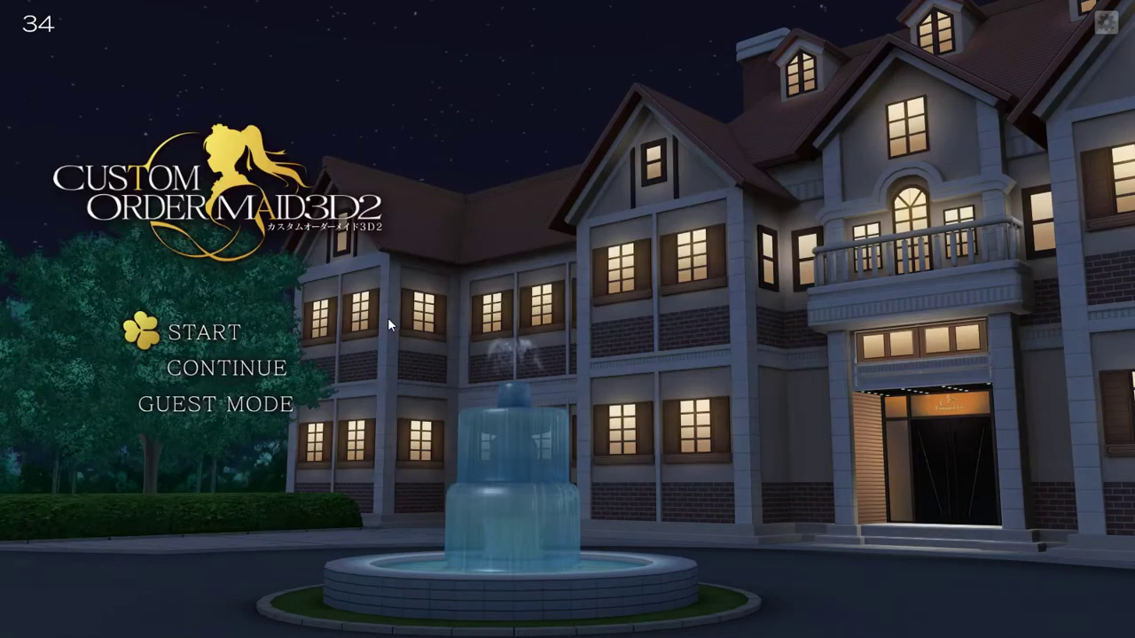
Step: Continue from the 2018.02.25 00:29 save and open the maid's editor (エディット) from maid management (メイド管理)
left_click(228, 367)
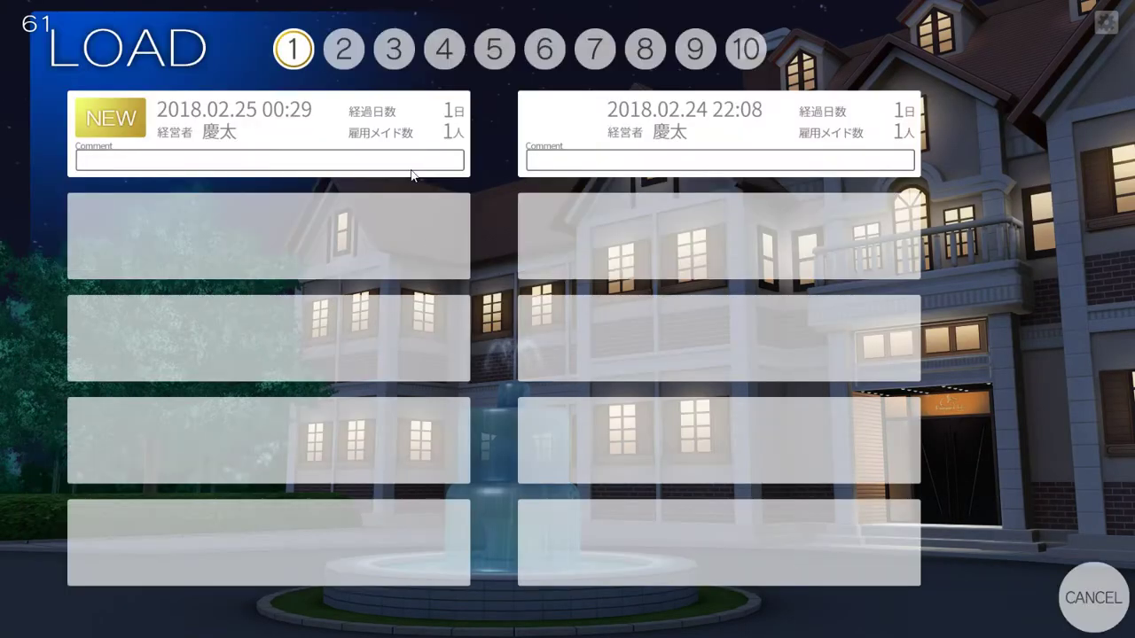
left_click(415, 173)
left_click(681, 381)
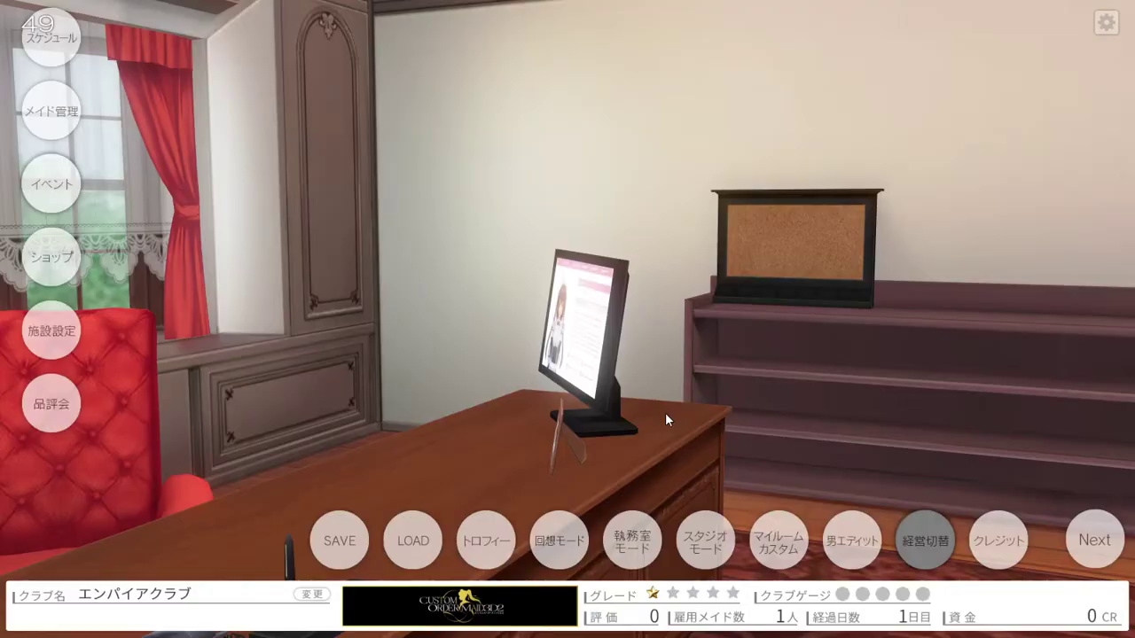
left_click(51, 114)
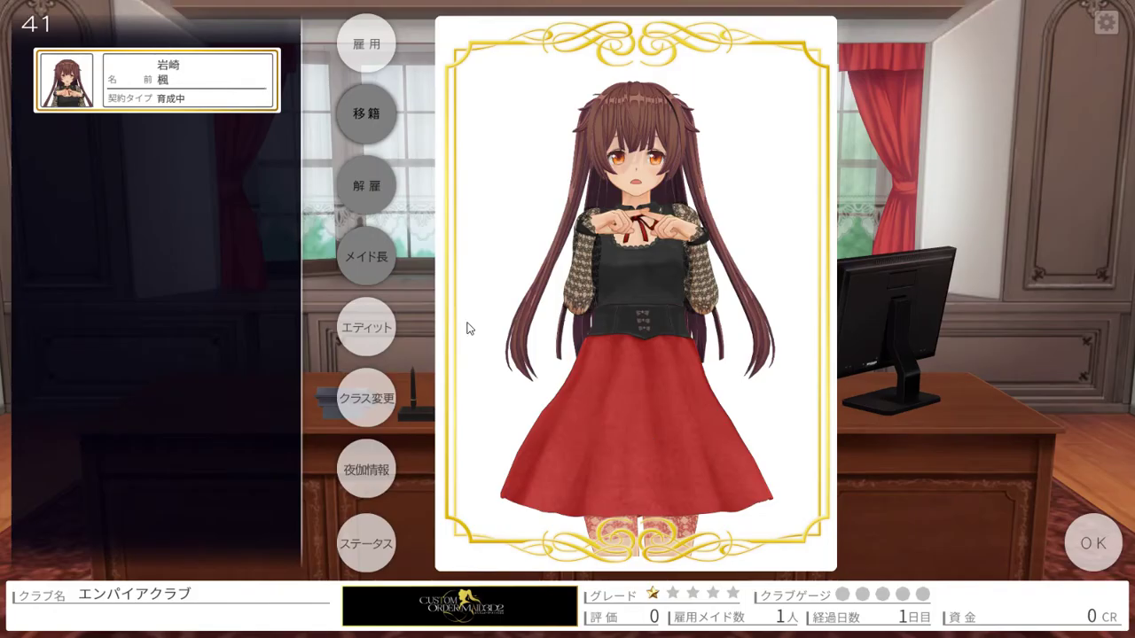
left_click(346, 329)
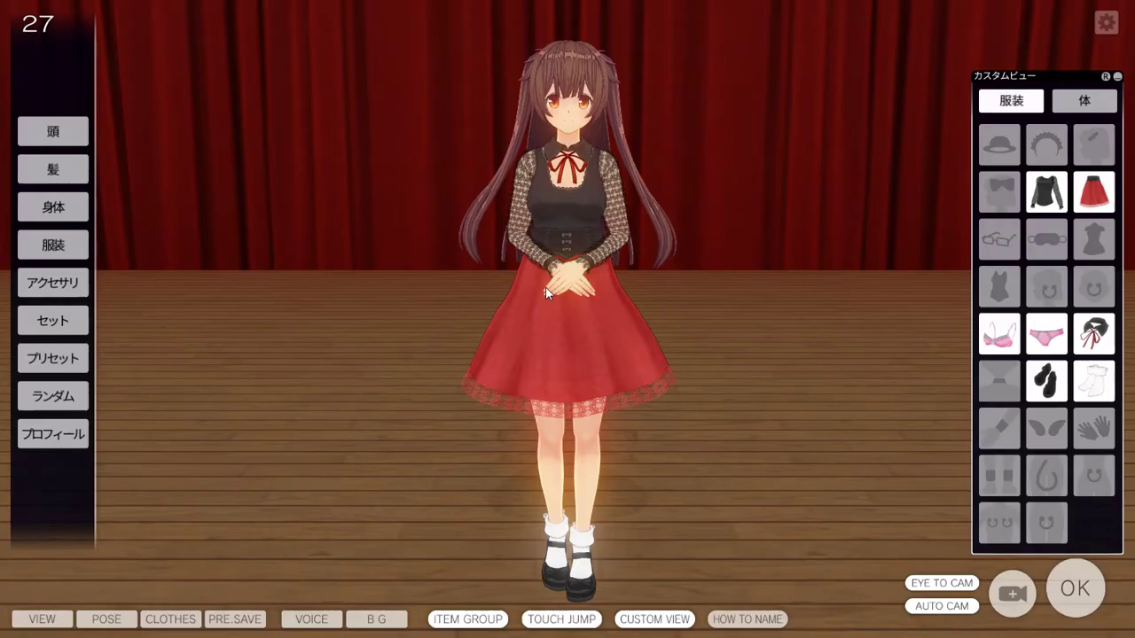
Step: Show the maid's costume sets (セット > コスチューム) and check the outfits down to the end of the list
left_click(53, 320)
left_click(152, 264)
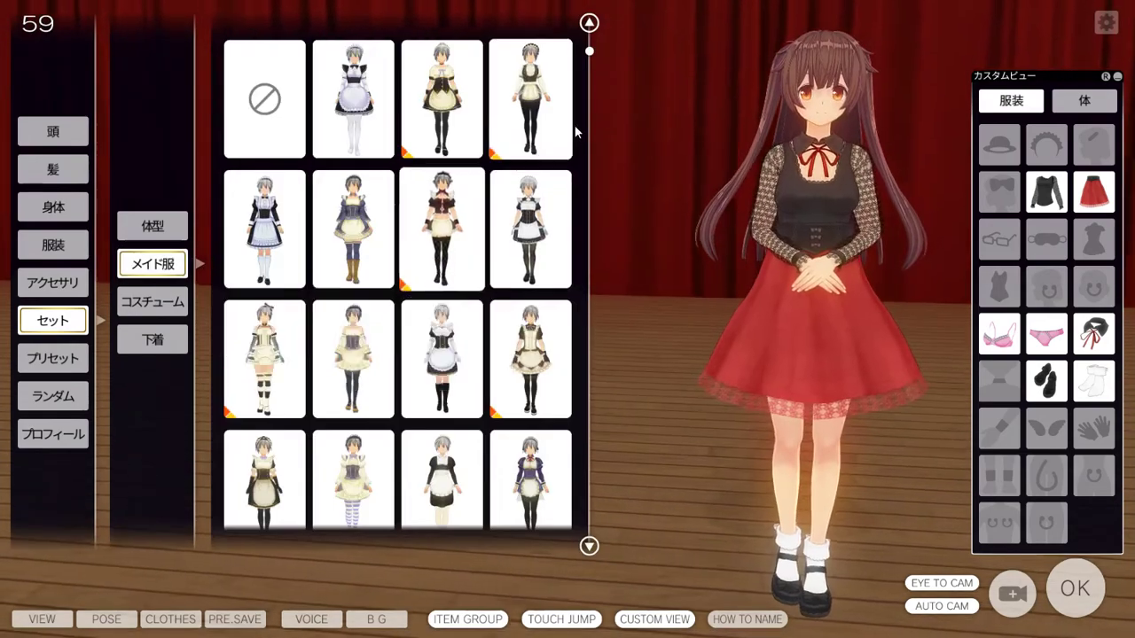
left_click(152, 302)
left_click_drag(590, 51, 590, 449)
Step: Exit the game to the desktop through its system options and confirm quitting
mouse_move(1032, 39)
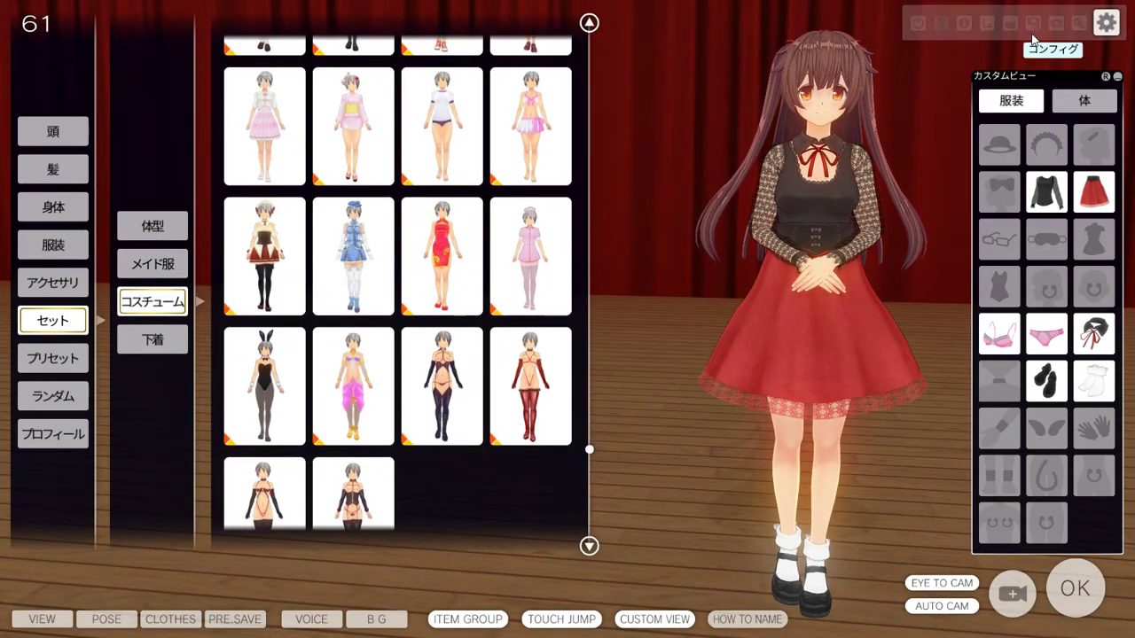
left_click(919, 23)
left_click(688, 376)
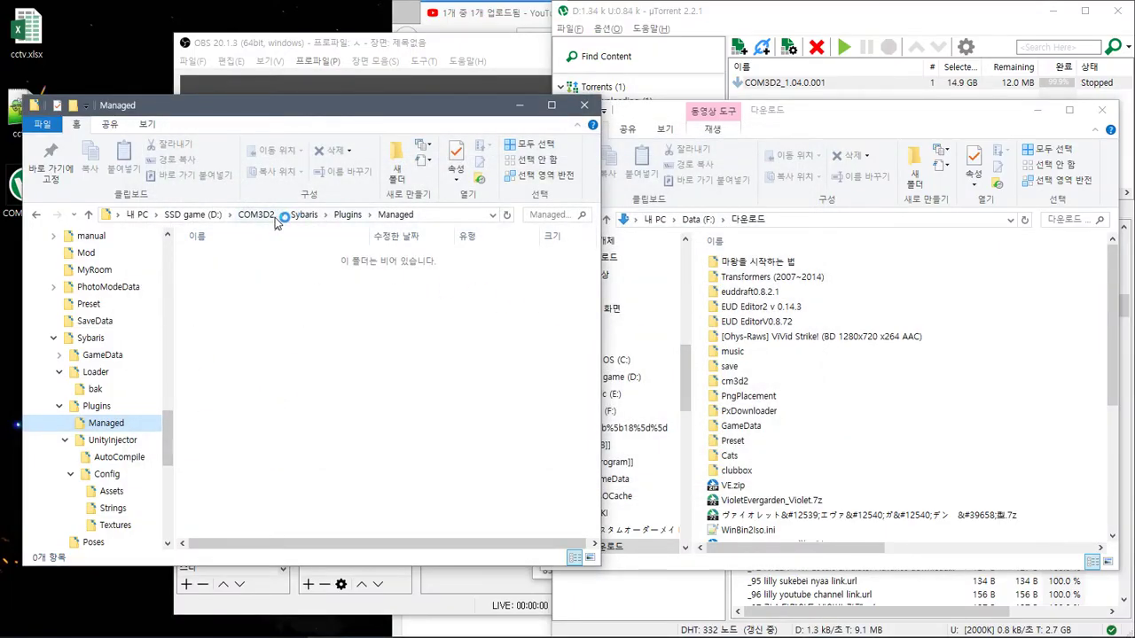
Step: Reinstall the Korean translation with "_45 Translation Kor path 한글패치 v001.cmd" in the COM3D2 folder and close its console window
scroll(352, 402, "down", 6)
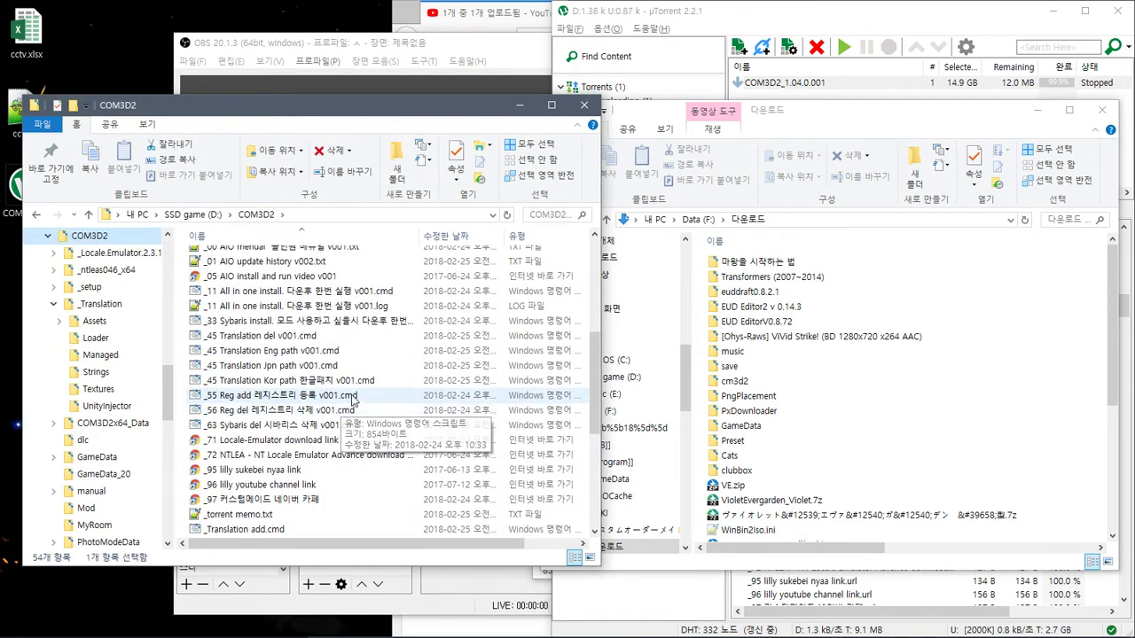
double_click(346, 380)
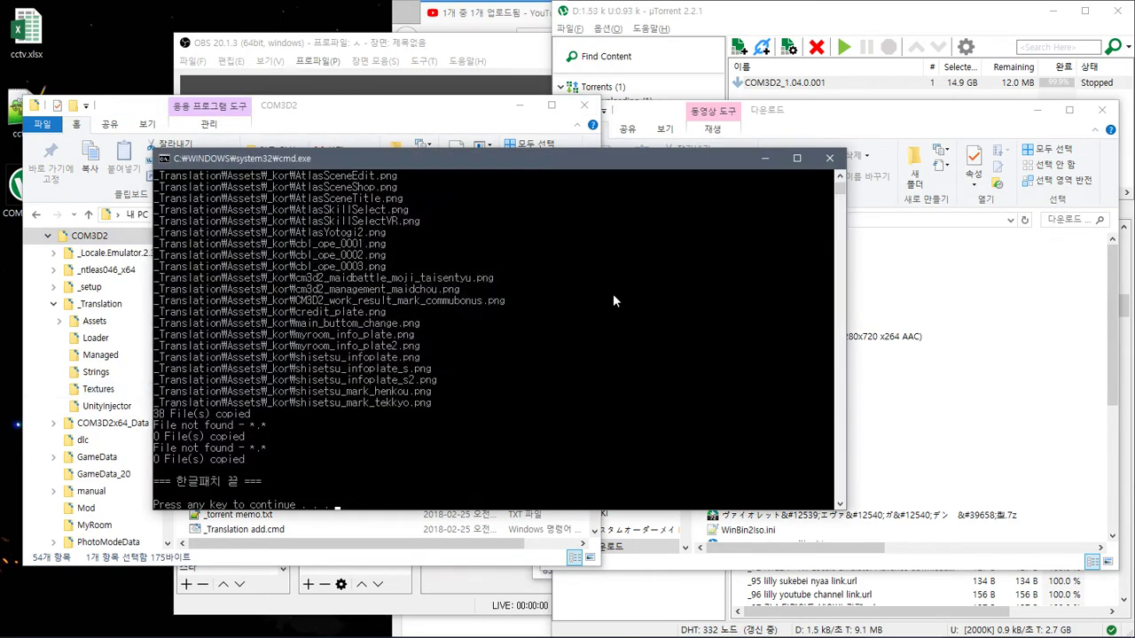
left_click(830, 157)
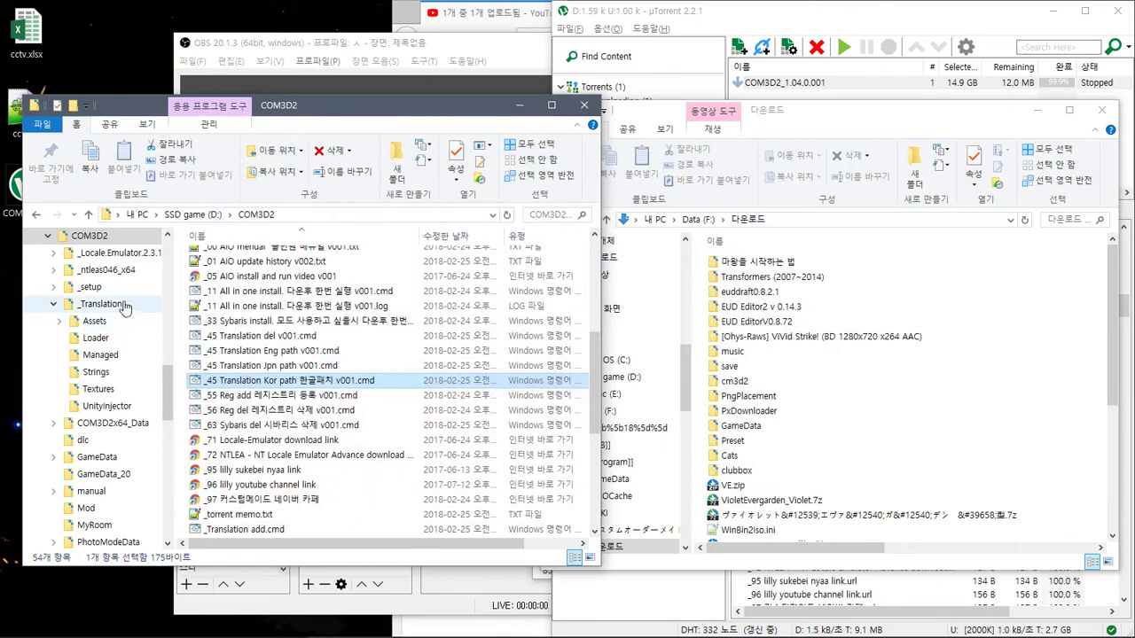
Step: In Sybaris\Loader, move Sybaris.MenuFilter.Patcher.dll, Sybaris.Loader.dll, Sybaris.ModLoader.Patcher.dll and Sybaris.FixNoModError.Patcher.dll into the bak folder
scroll(153, 470, "down", 5)
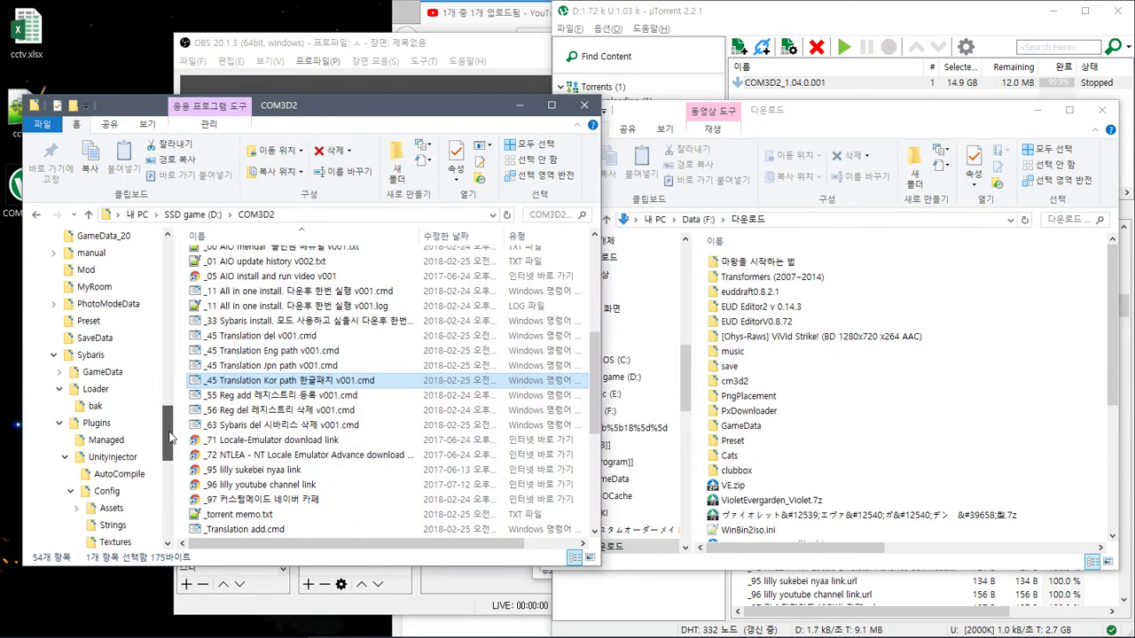
left_click(127, 389)
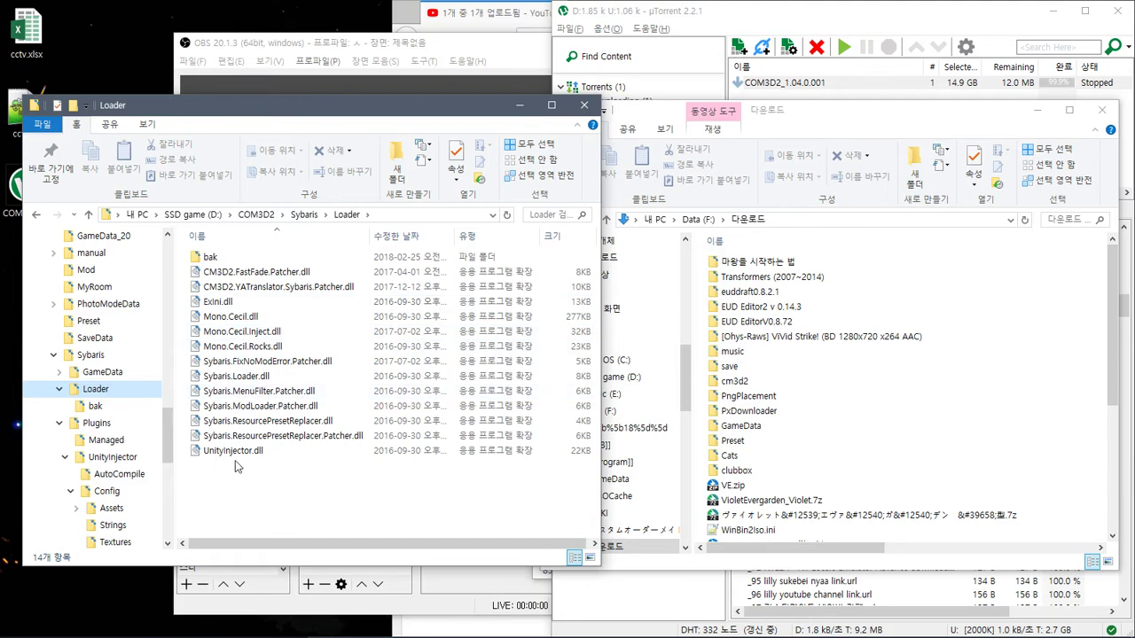
left_click_drag(250, 391, 266, 262)
left_click(273, 395)
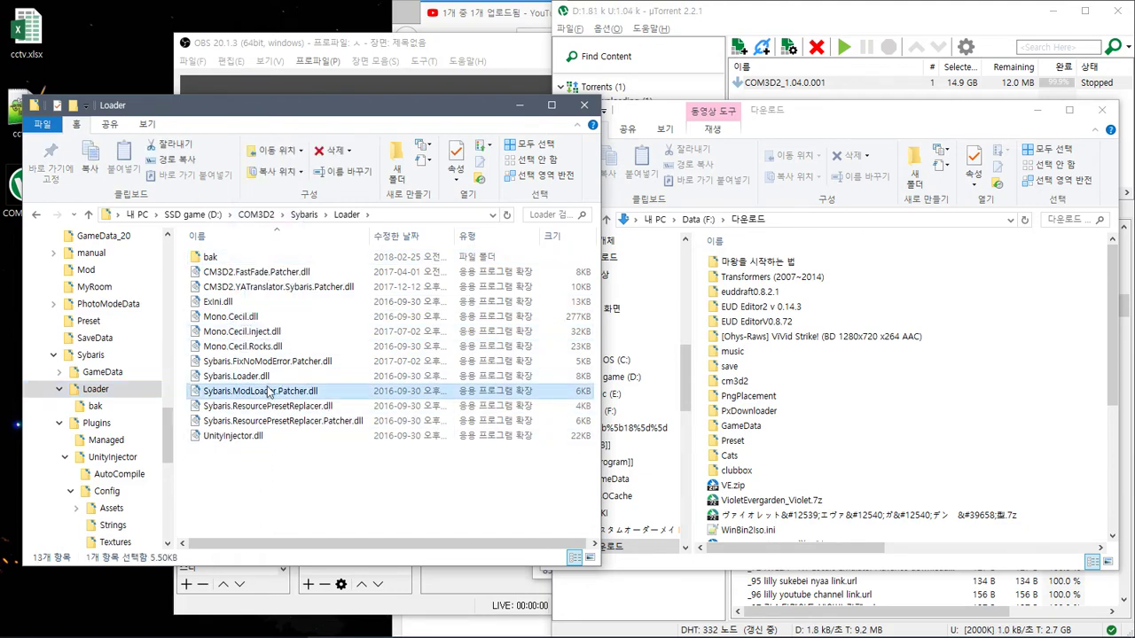
left_click(273, 381, "ctrl")
left_click_drag(250, 383, 257, 257)
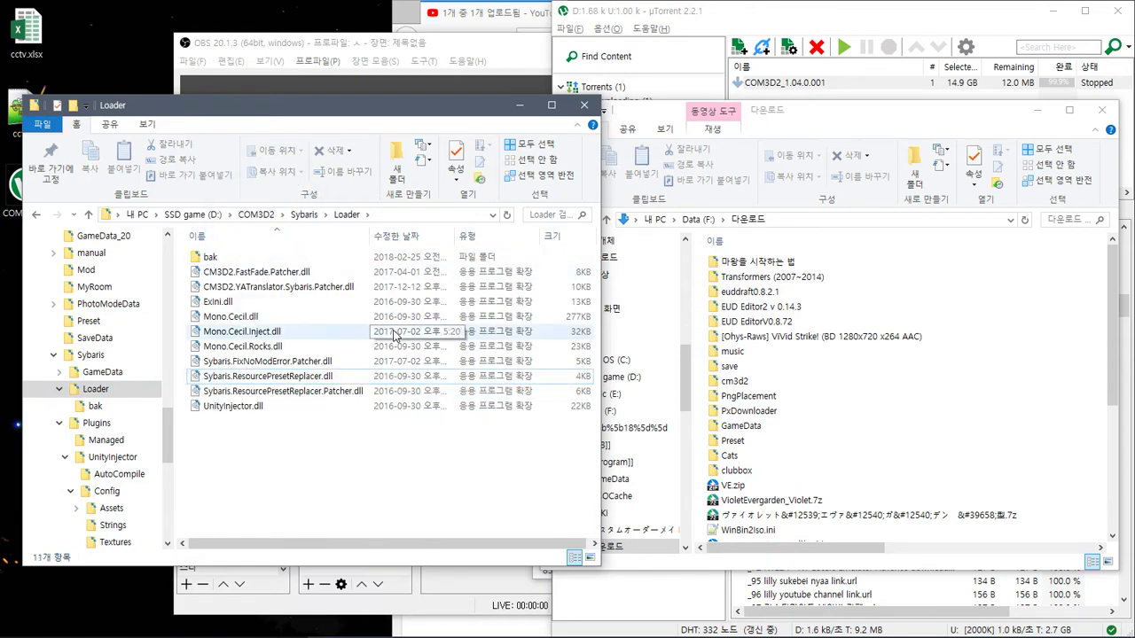
left_click_drag(275, 361, 237, 259)
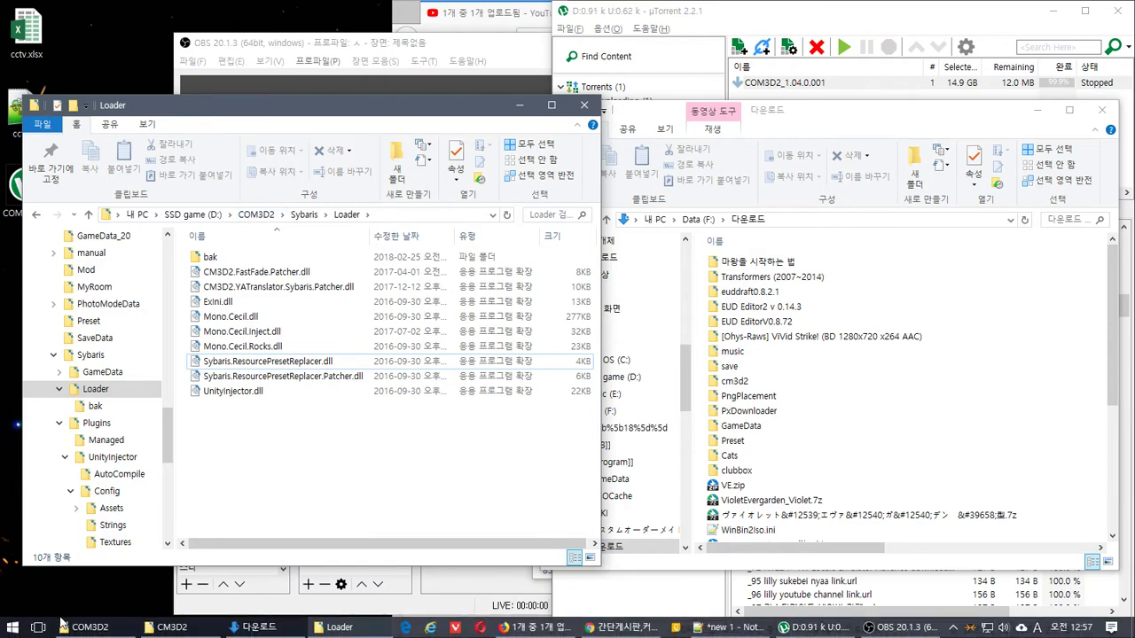
Step: Open the Custom Order Maid 3D2 launcher and start the game
left_click(12, 629)
left_click(479, 567)
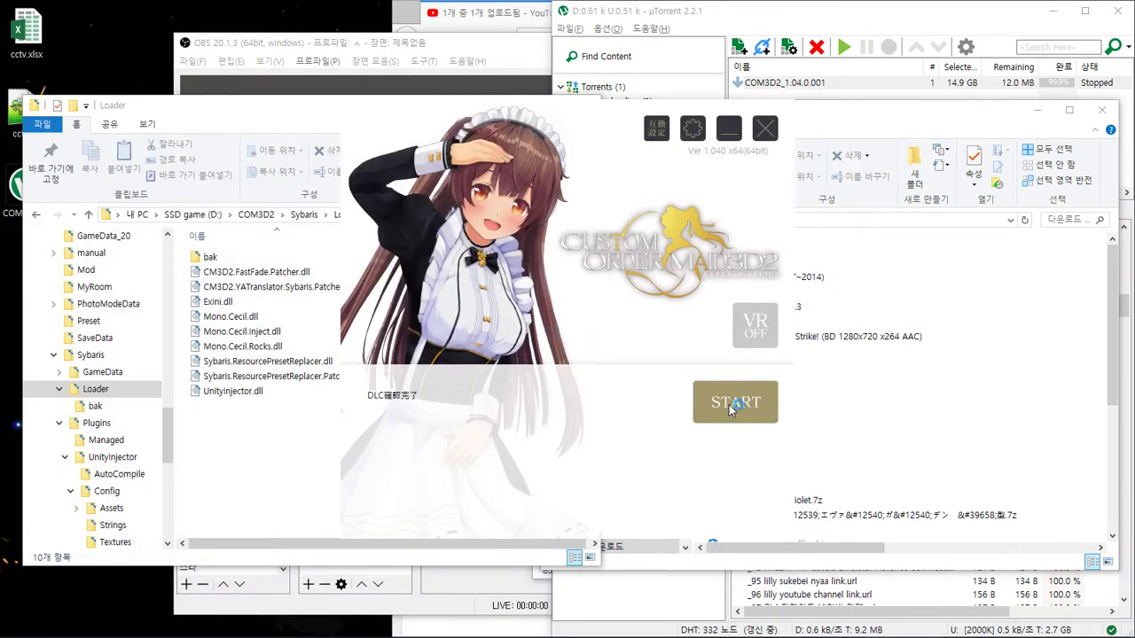
left_click(731, 403)
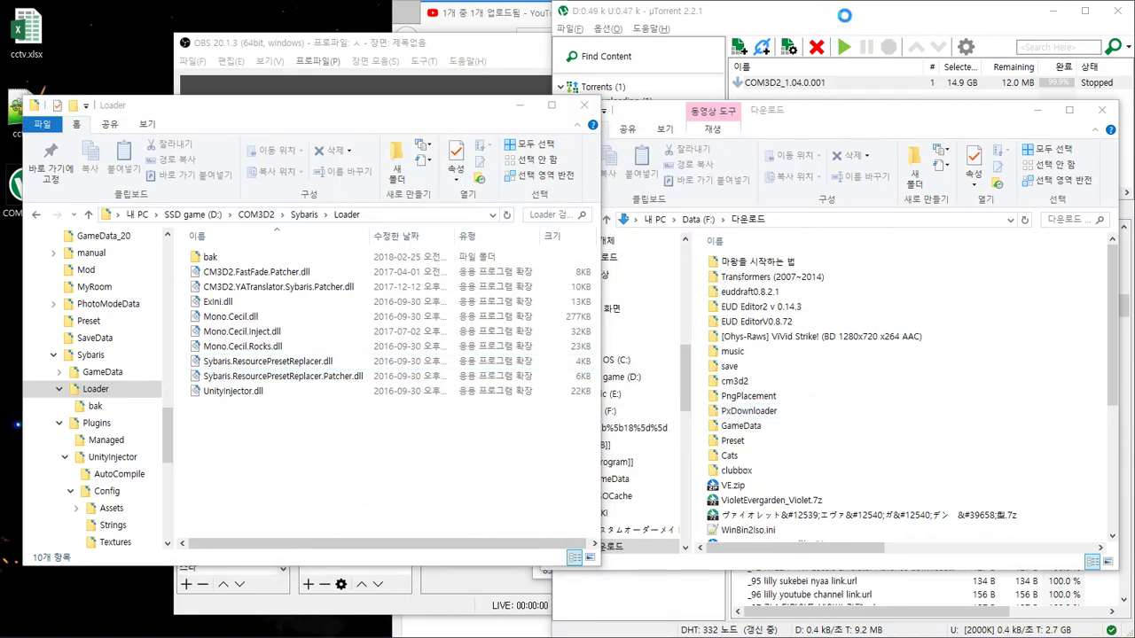
Step: Switch to µTorrent and examine the piece status of the files in the COM3D2_1.04.0.001 torrent
key("alt+Tab")
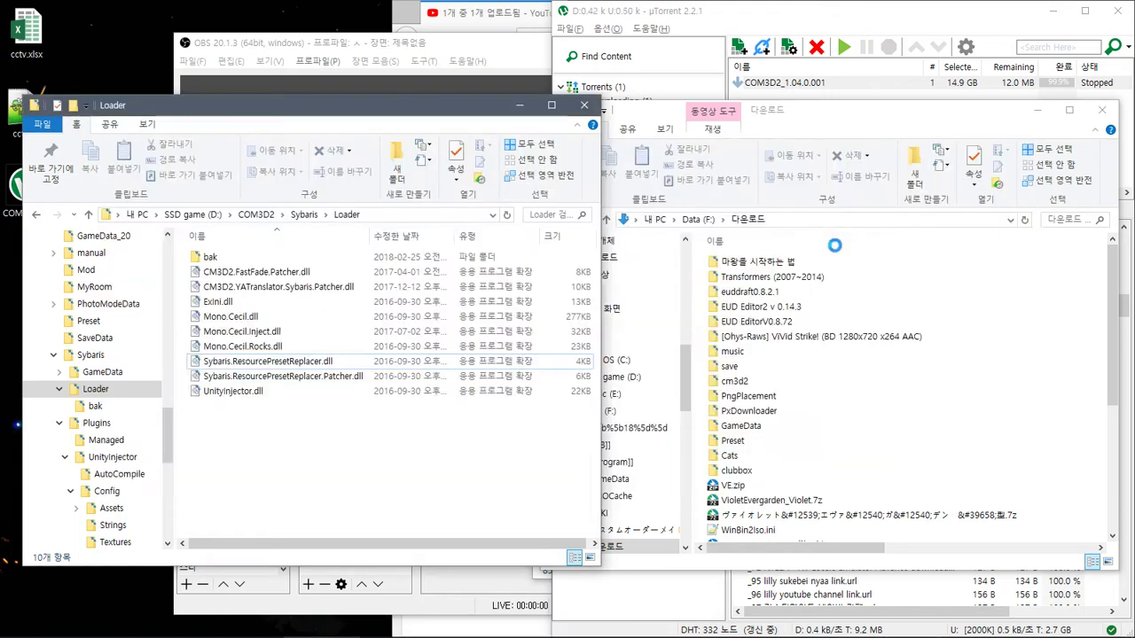
key("alt+Tab")
left_click(831, 216)
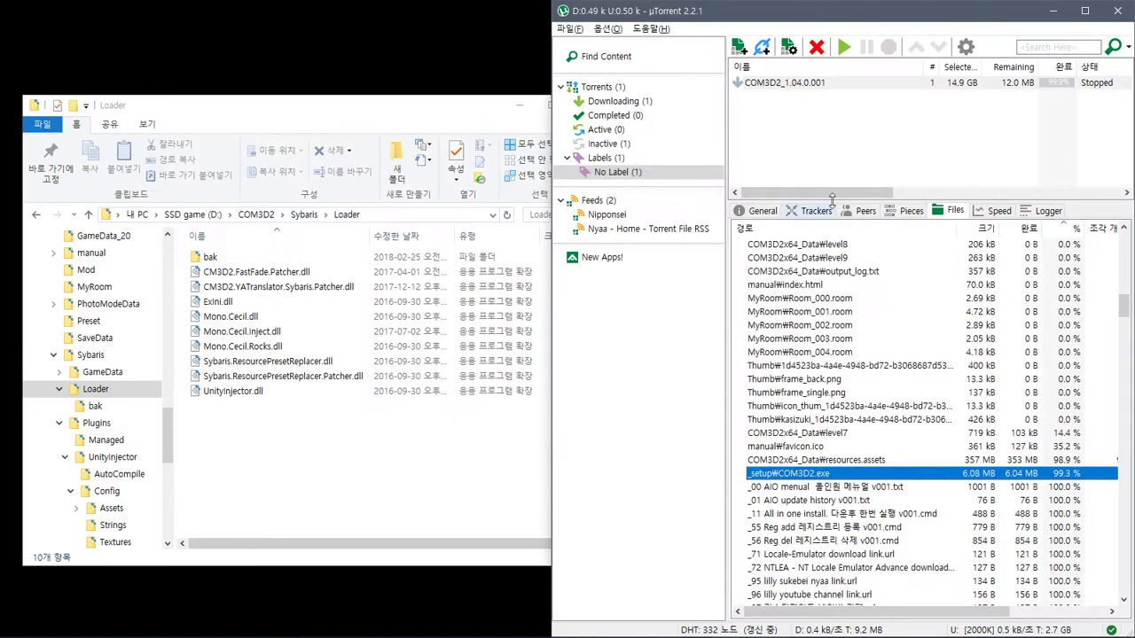
left_click(836, 84)
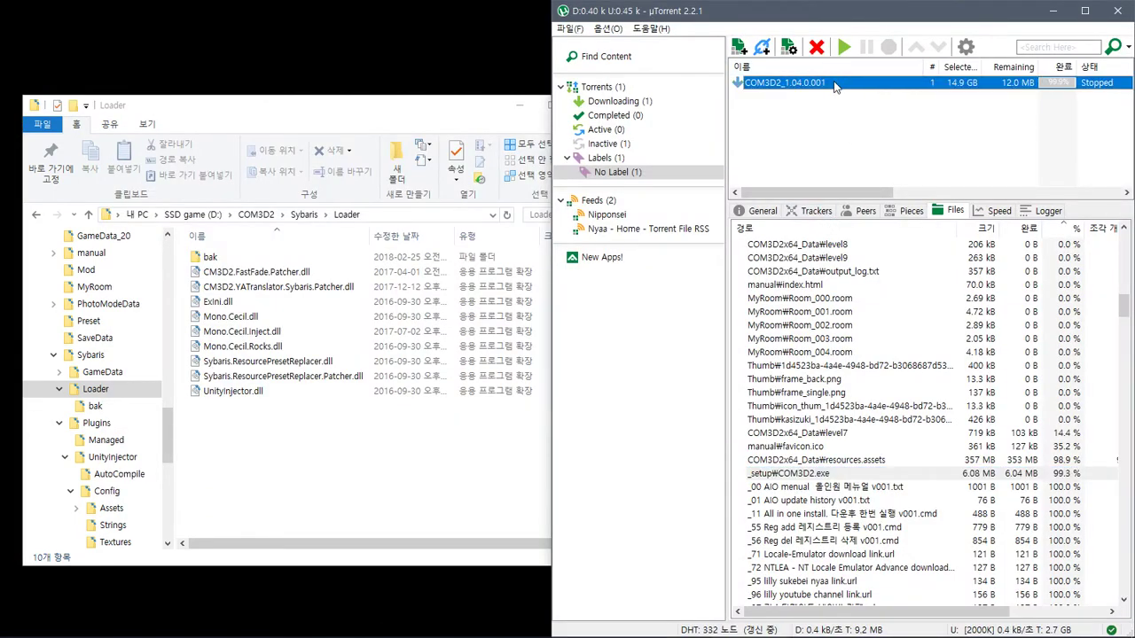
left_click_drag(878, 612, 976, 612)
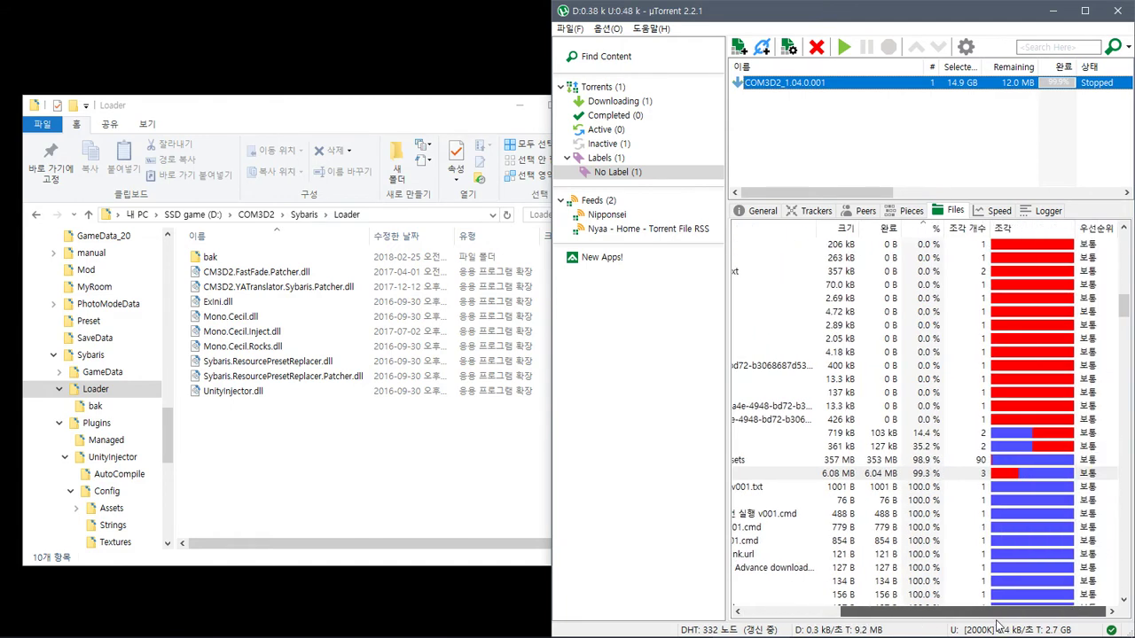
Step: Set the torrent's incomplete files, from the first entry through _setup\COM3D2.exe, to 다운 받지 않기 and start the torrent
left_click(1031, 448)
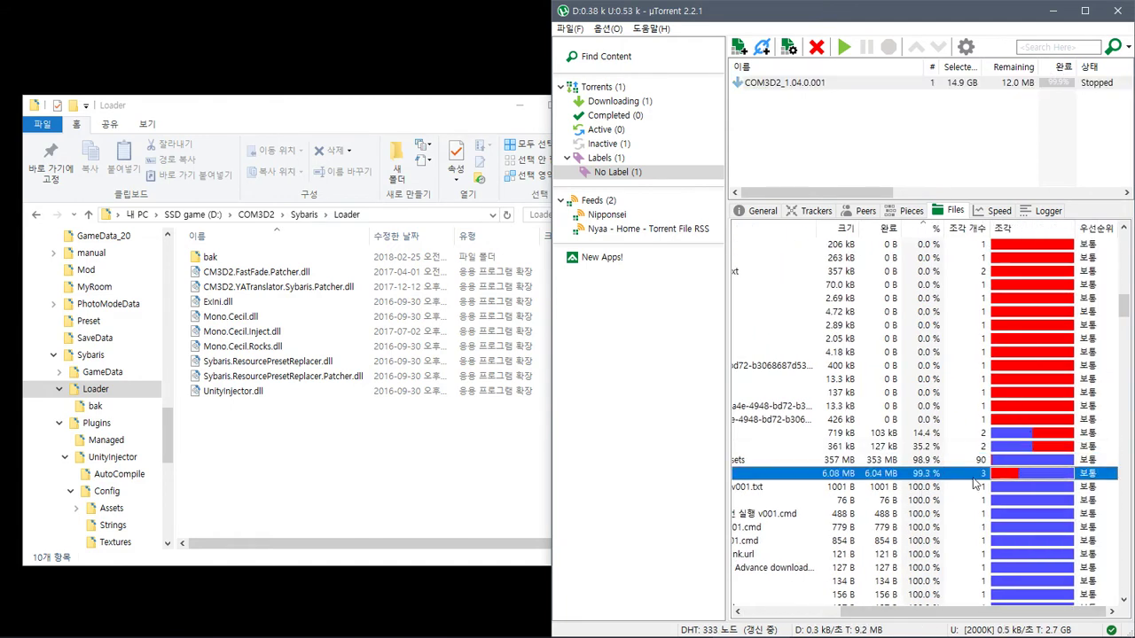
scroll(1019, 289, "up", 5)
left_click_drag(1123, 304, 1124, 254)
key("ctrl+a")
right_click(1007, 255)
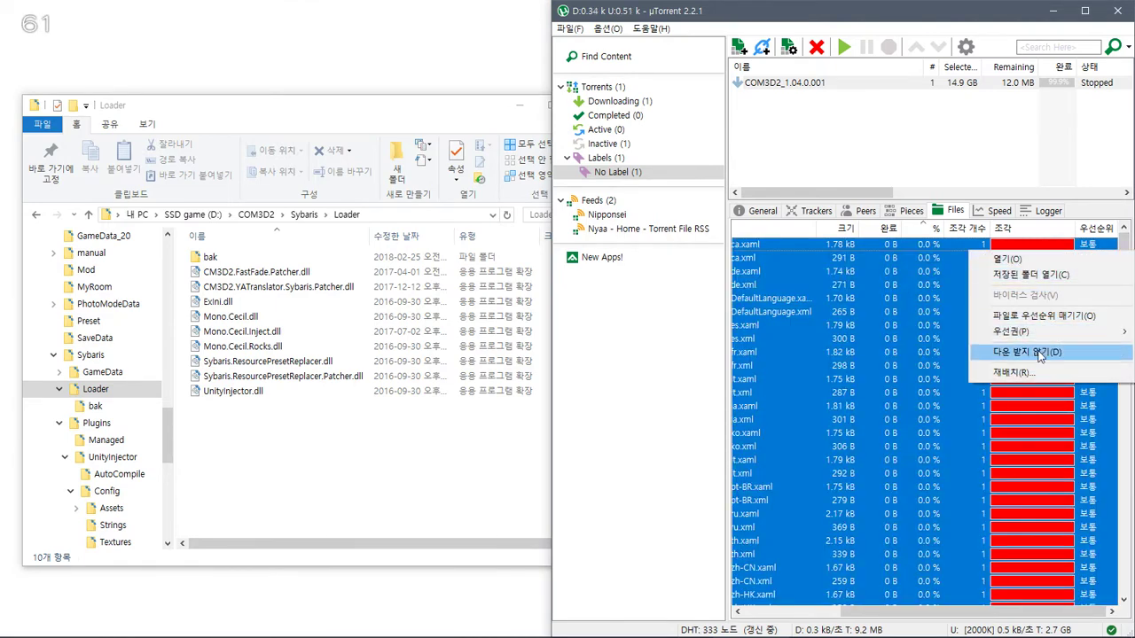
left_click(1040, 352)
left_click(846, 44)
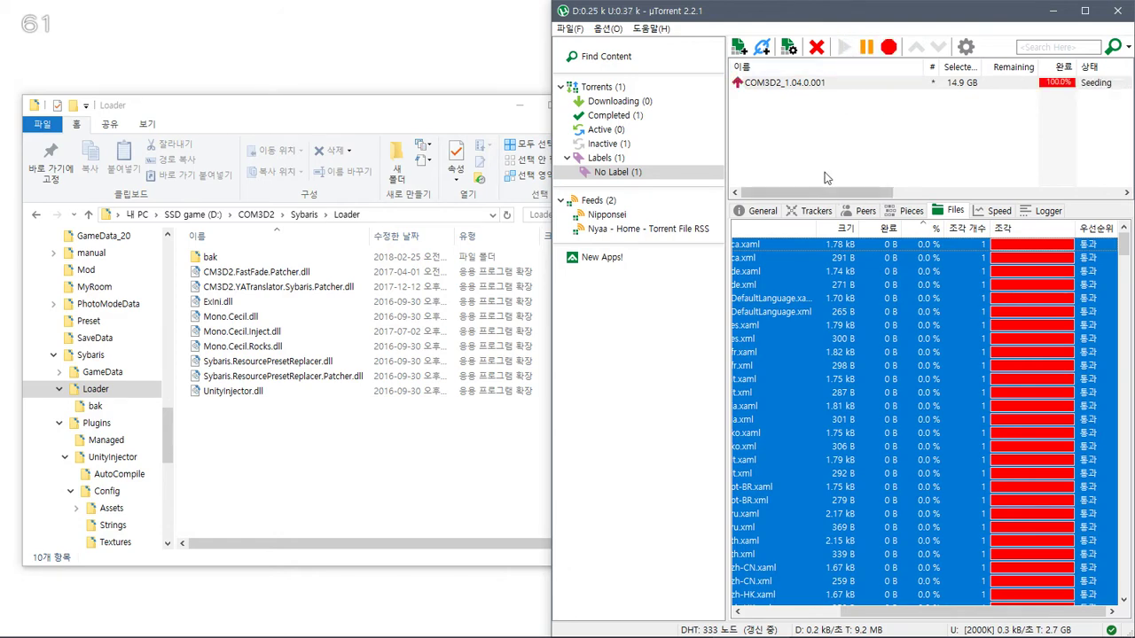
left_click_drag(842, 611, 744, 611)
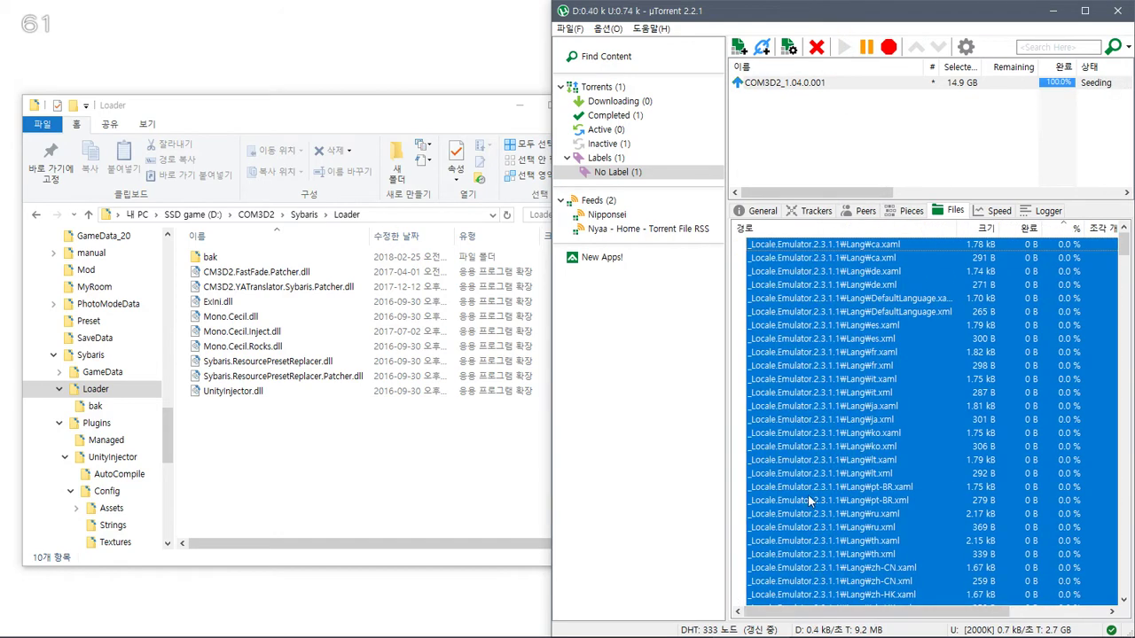
left_click_drag(1128, 250, 1129, 312)
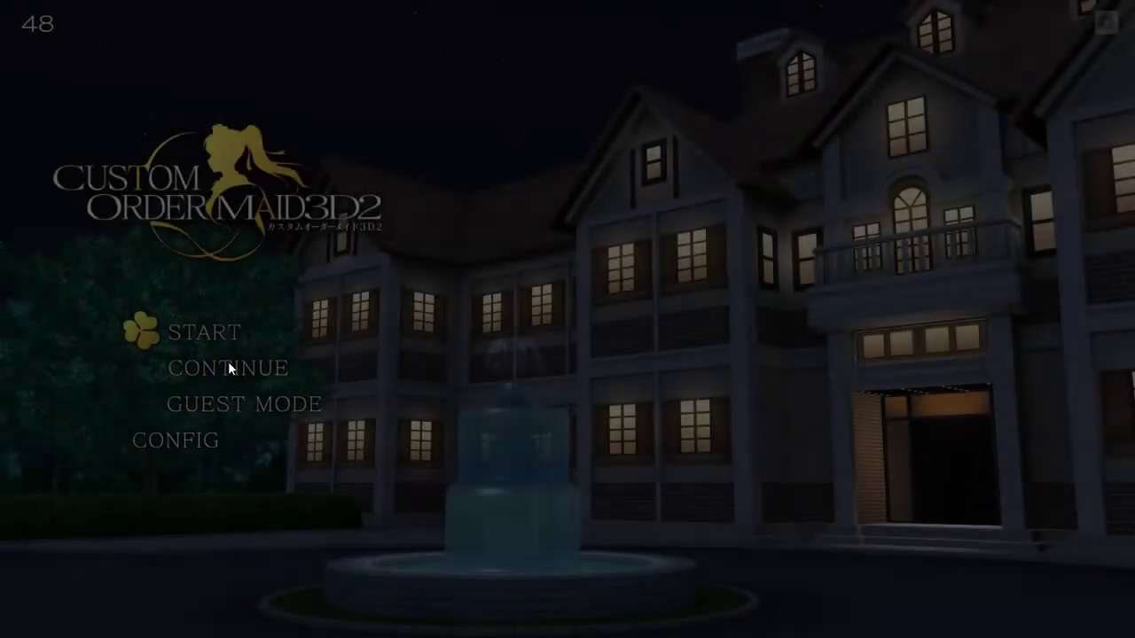
Step: Close the running game and show the COM3D2 folder in File Explorer
key("alt+Tab")
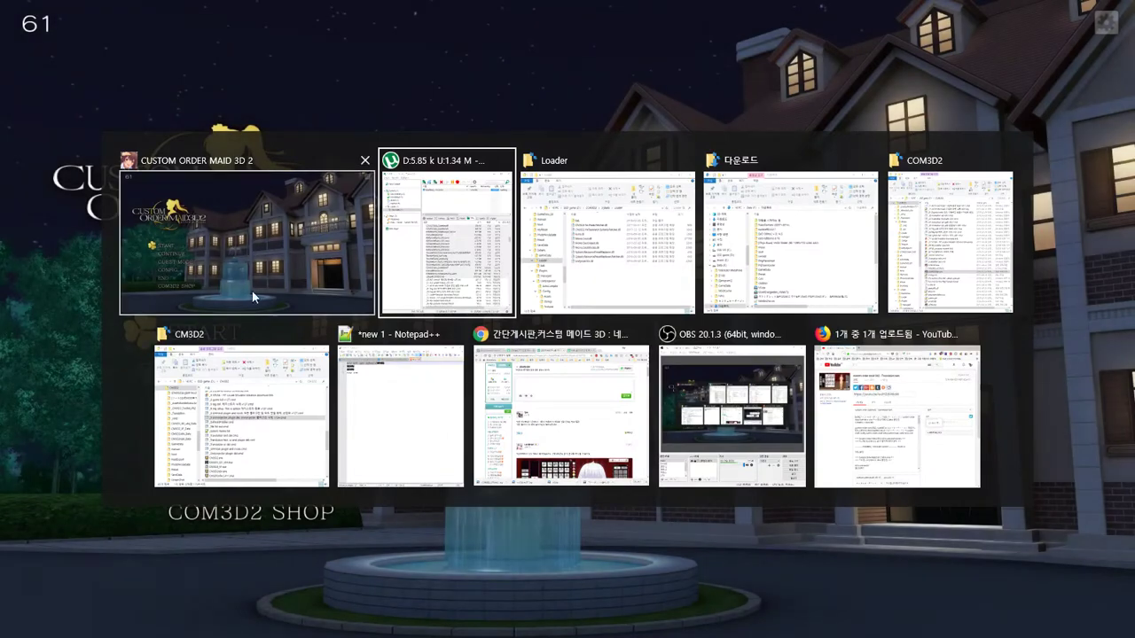
left_click(368, 162)
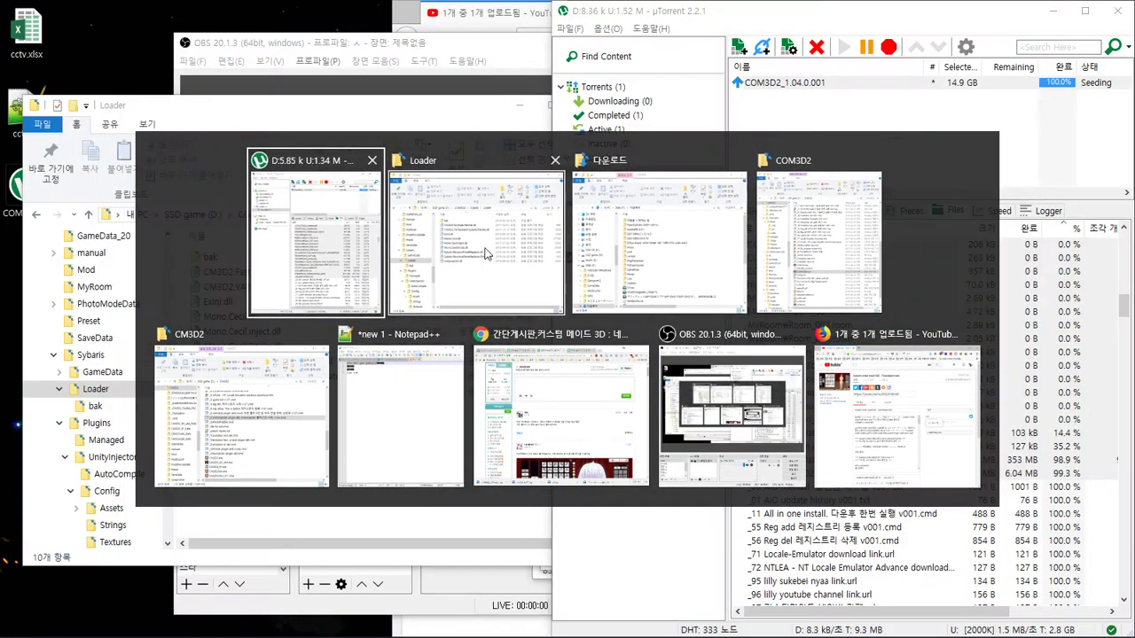
left_click(461, 225)
left_click(256, 214)
Step: Move Sybaris.Loader.dll from Sybaris\Loader\bak back into the Loader folder
scroll(395, 373, "down", 10)
scroll(403, 419, "up", 8)
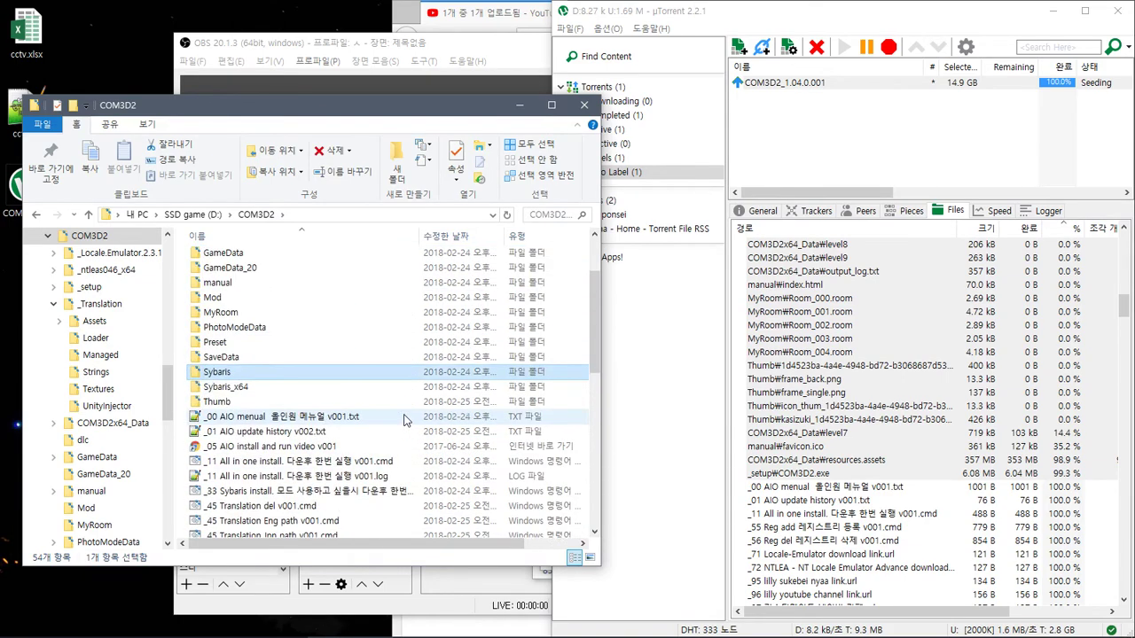
double_click(257, 373)
double_click(247, 272)
double_click(240, 259)
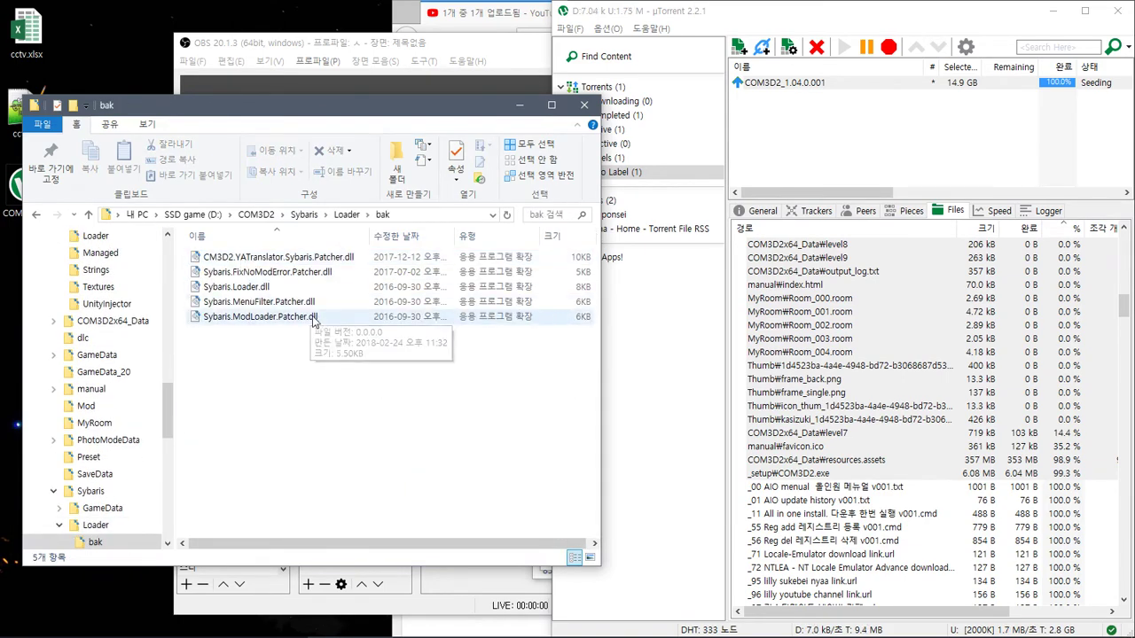
left_click(250, 289)
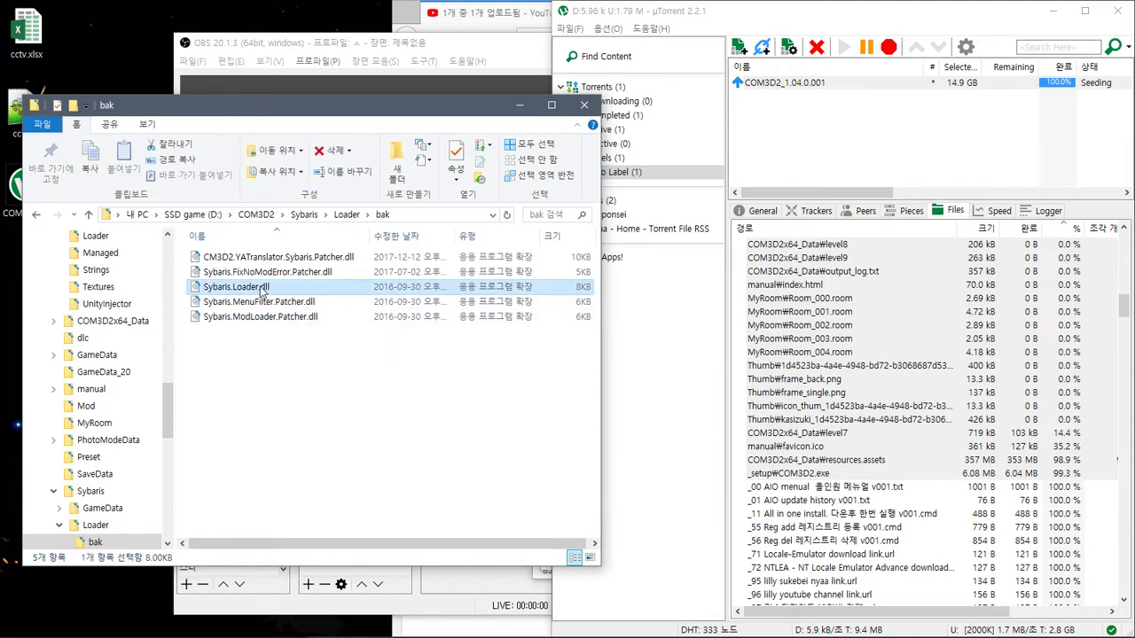
left_click_drag(261, 292, 138, 502)
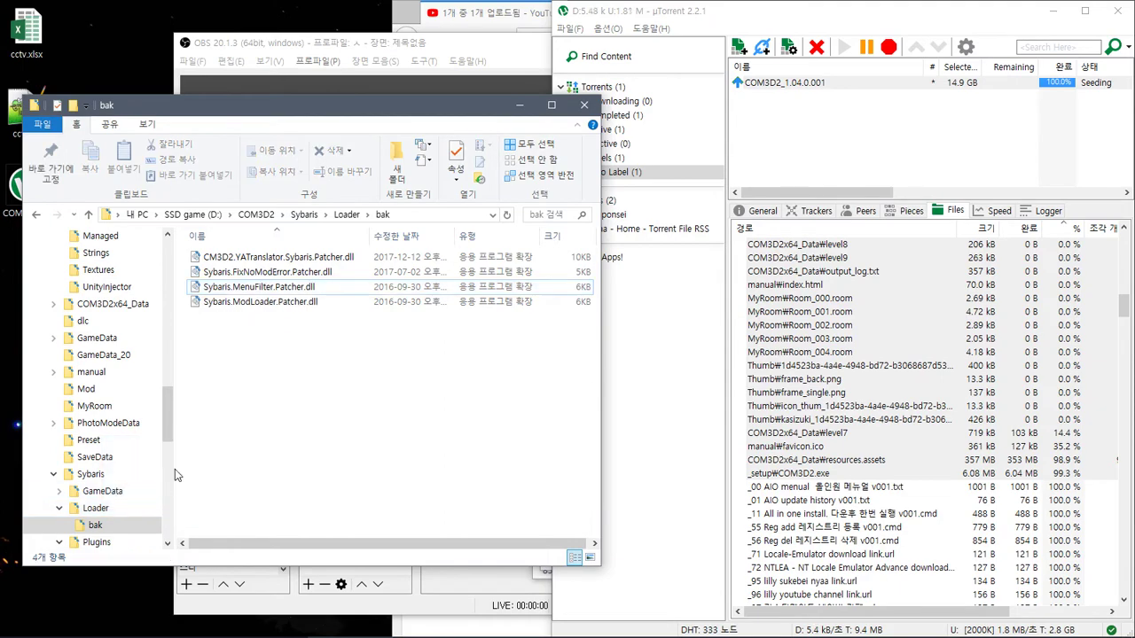
Step: Relaunch Custom Order Maid 3D2 from the Start menu and return to File Explorer while it loads
key("super")
left_click(478, 492)
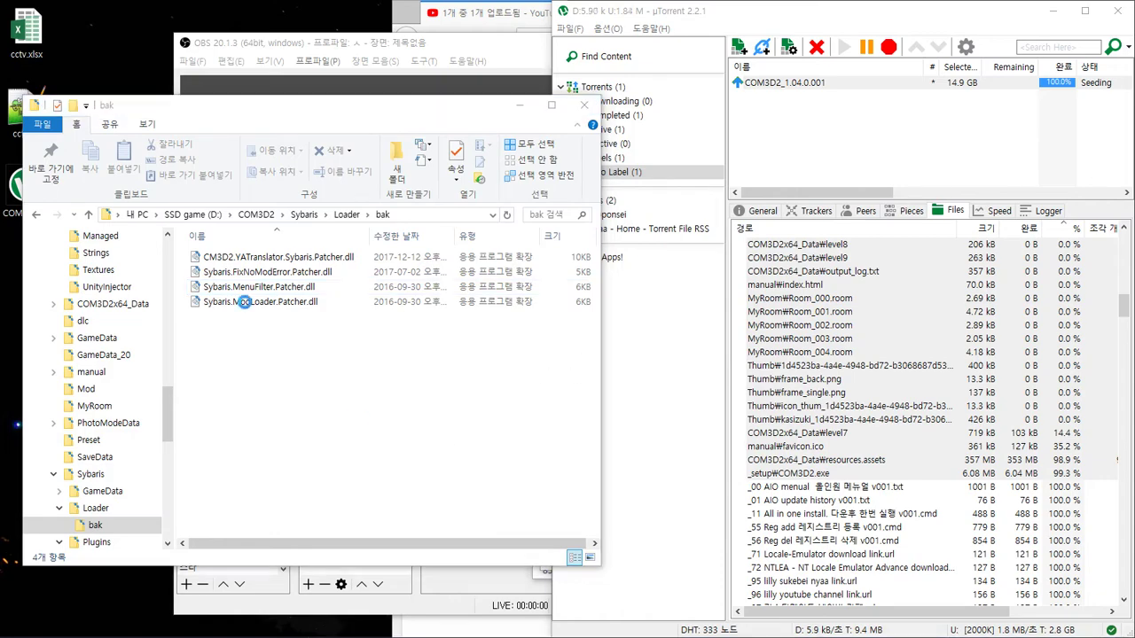
key("alt+Tab")
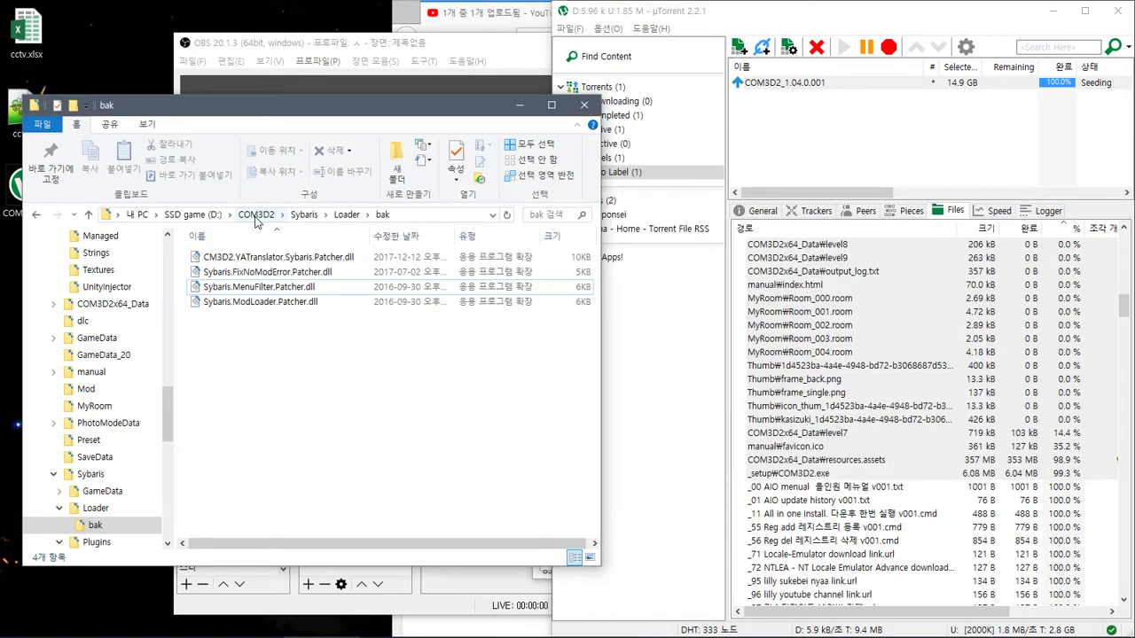
Step: Pin COM3D2x64.exe from the COM3D2 folder to the Start menu and place its tile among the game tiles
left_click(256, 214)
scroll(326, 397, "down", 5)
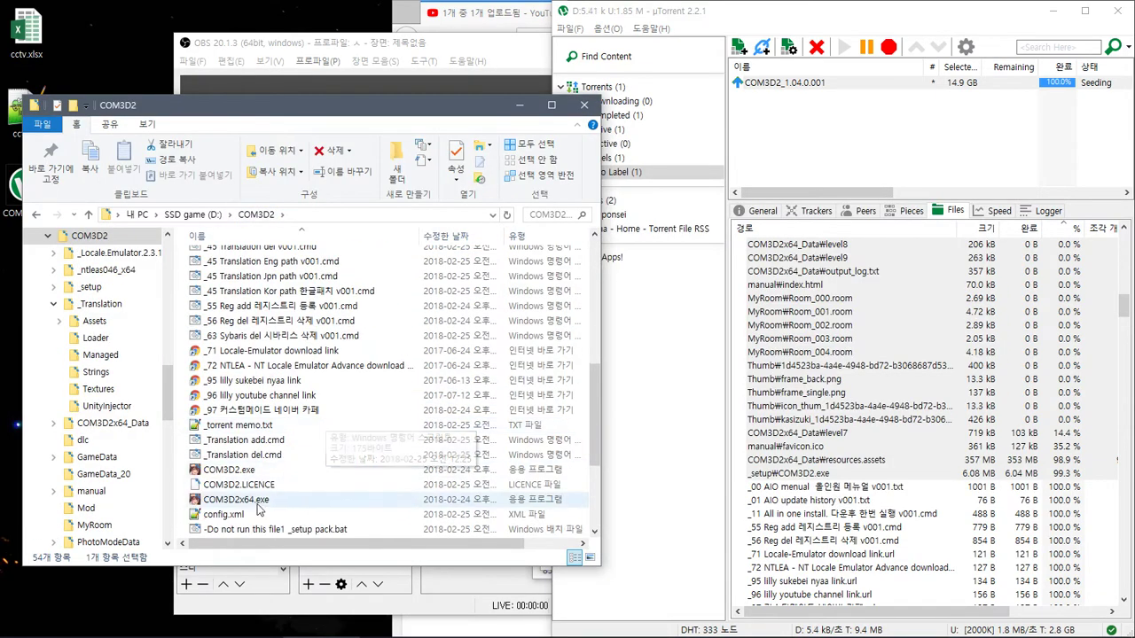
right_click(252, 499)
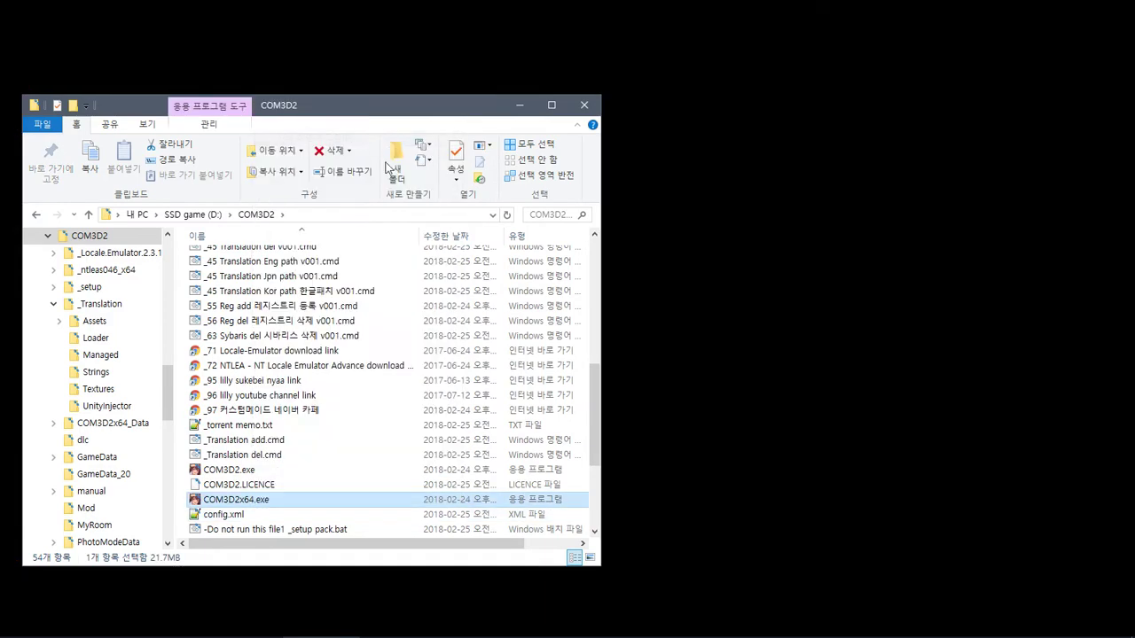
key("alt+Tab")
left_click(454, 258)
key("super")
scroll(546, 574, "down", 1)
left_click_drag(737, 565, 426, 490)
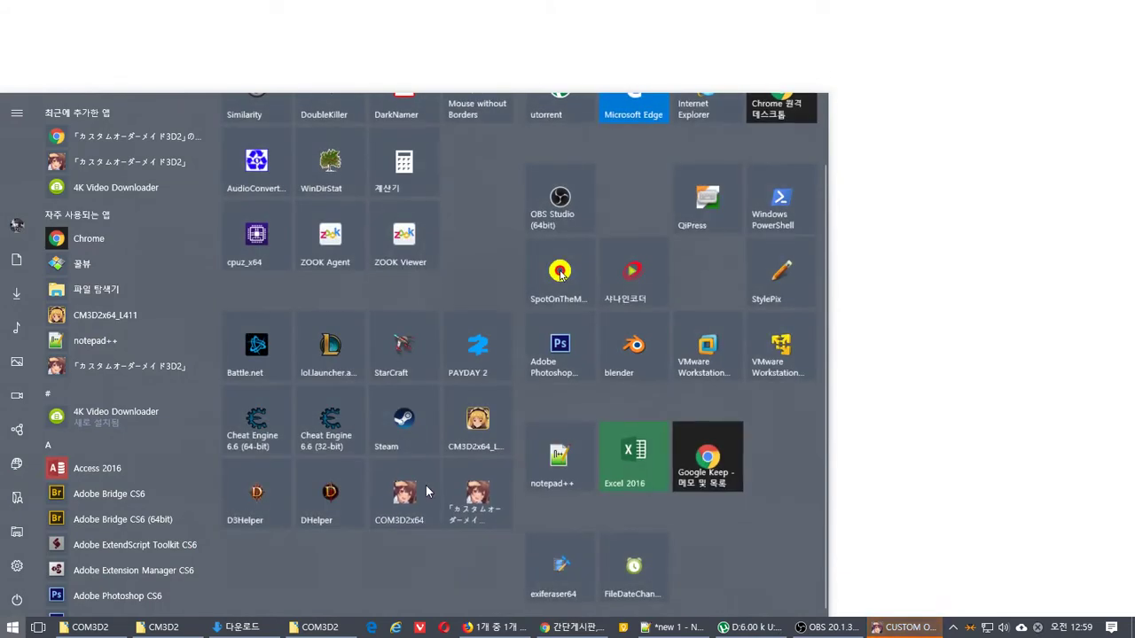
Step: Return to the game and continue from the save dated 2018.02.25 00:29
left_click(893, 628)
left_click(590, 374)
key("alt+Tab")
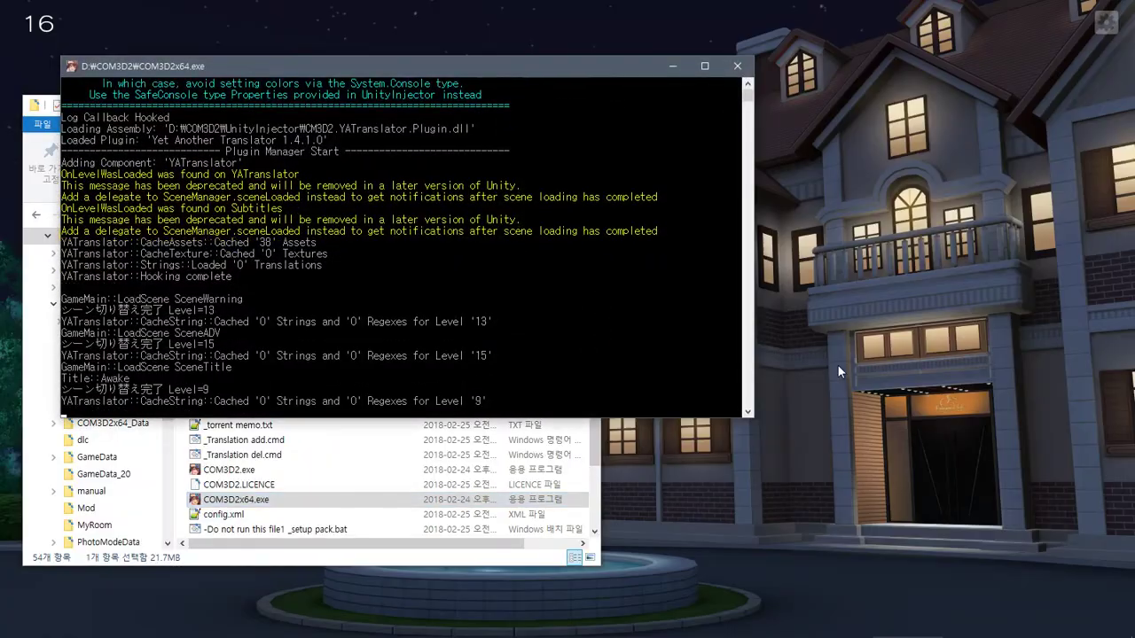
left_click(838, 365)
left_click(251, 364)
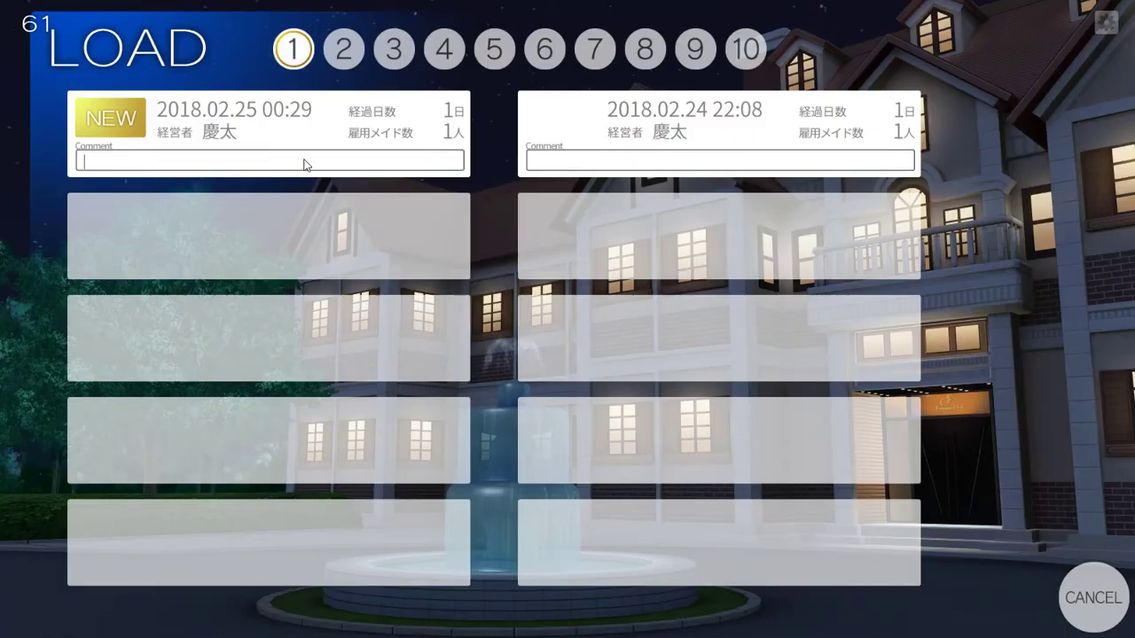
left_click(304, 165)
left_click(688, 381)
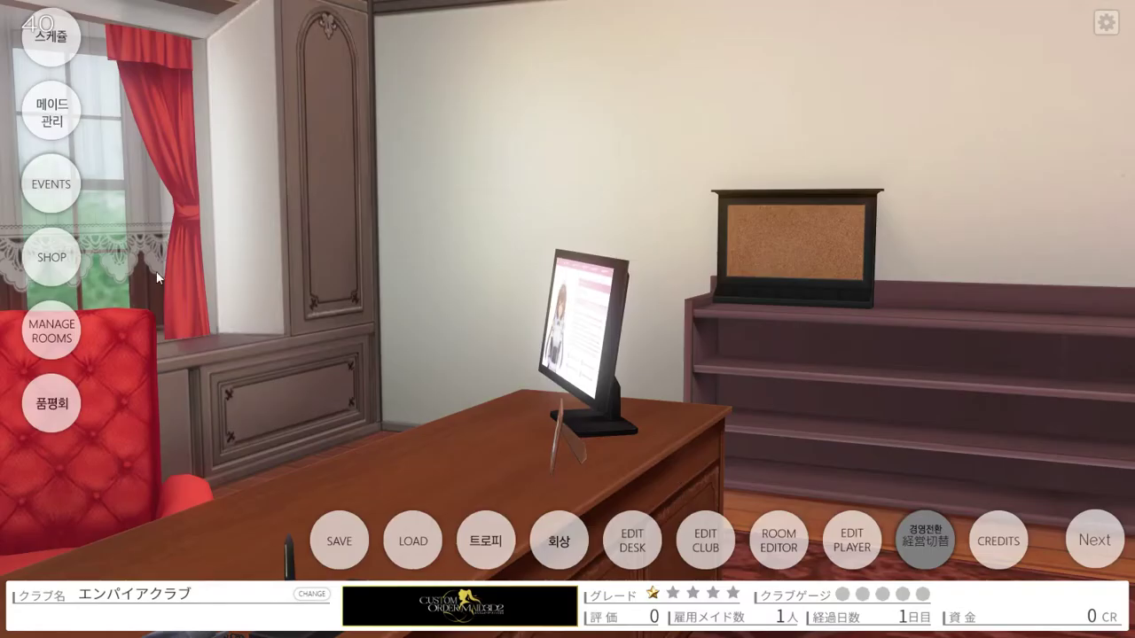
Step: Open the maid for editing, show her costume sets (セット > コスチューム) and check the outfits in the list
left_click(52, 124)
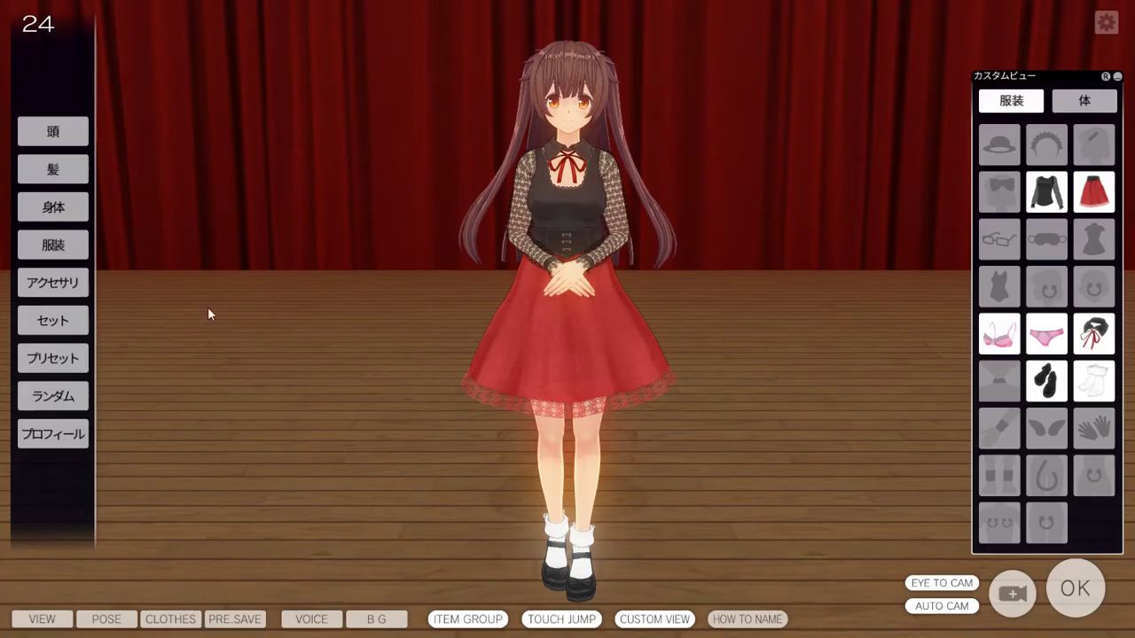
left_click(53, 321)
left_click(180, 300)
scroll(368, 279, "down", 5)
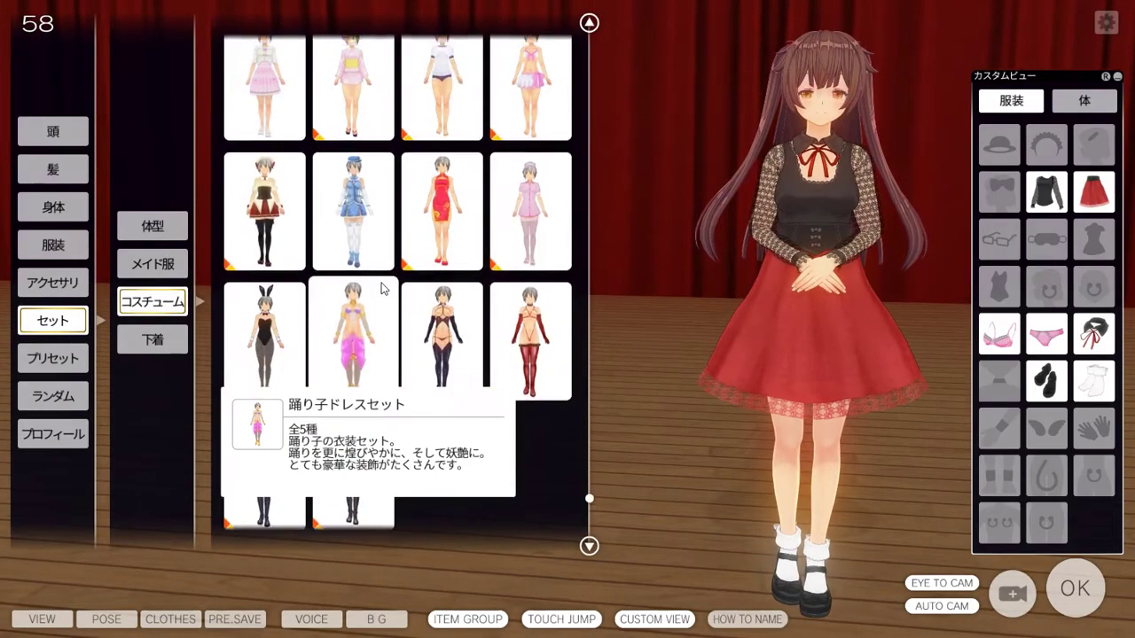
scroll(385, 287, "up", 6)
Step: Exit the game to the desktop and return to the COM3D2 folder
mouse_move(1104, 34)
left_click(916, 22)
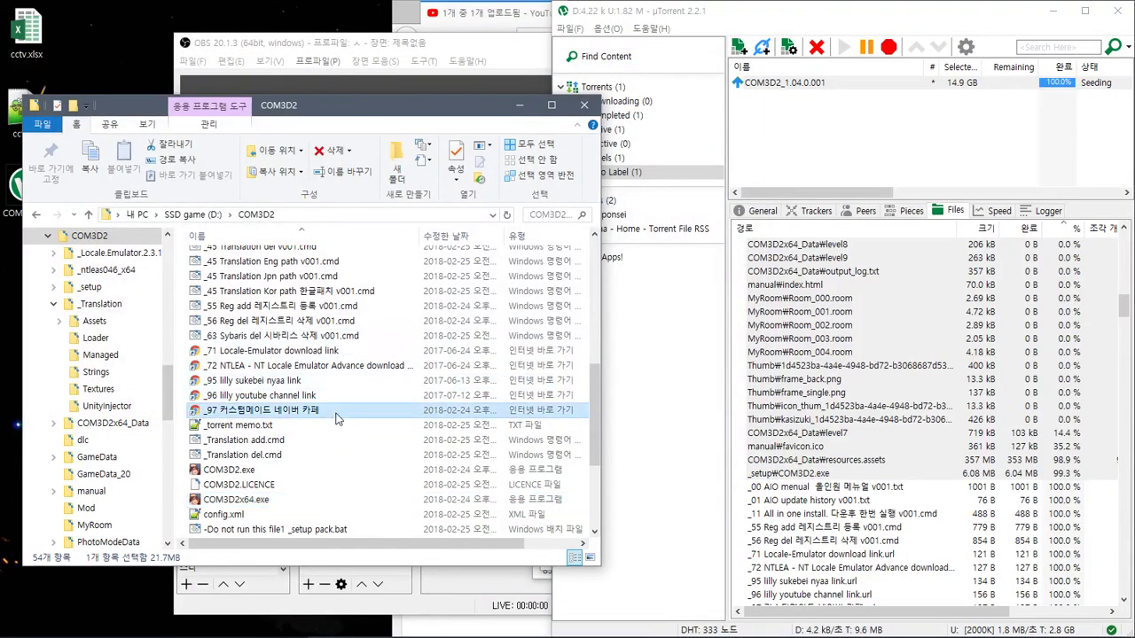
left_click(337, 419)
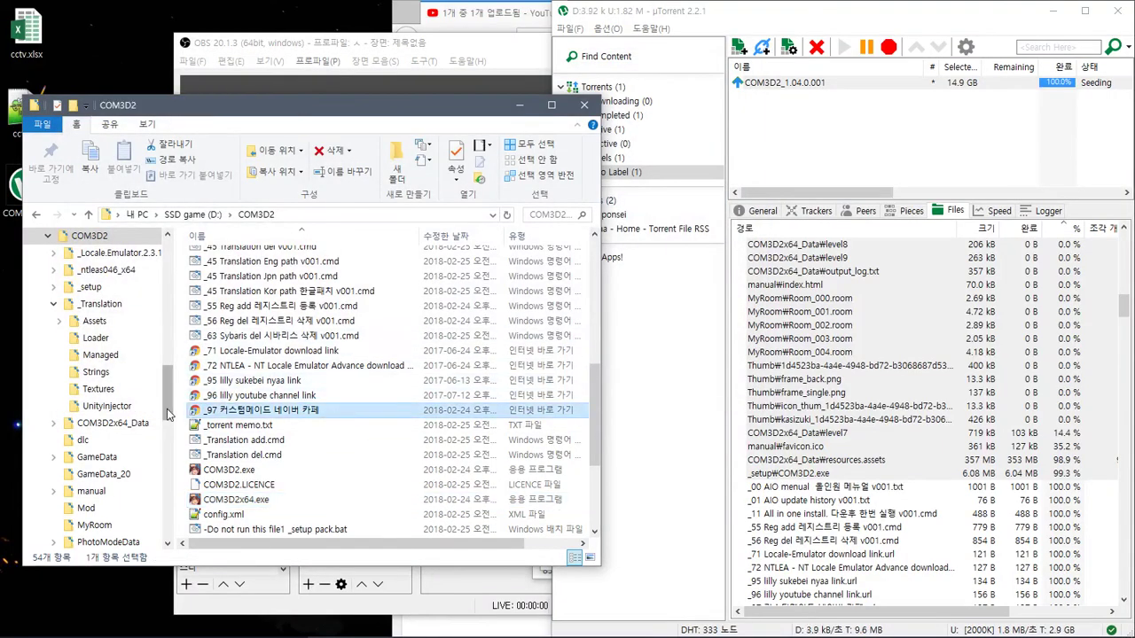
Step: Move all DLLs from Sybaris\Loader\bak back into Loader, skipping the duplicate CM3D2.YATranslator.Sybaris.Patcher.dll, and return to the Loader folder
left_click_drag(169, 404, 169, 446)
left_click(90, 371)
left_click(96, 406)
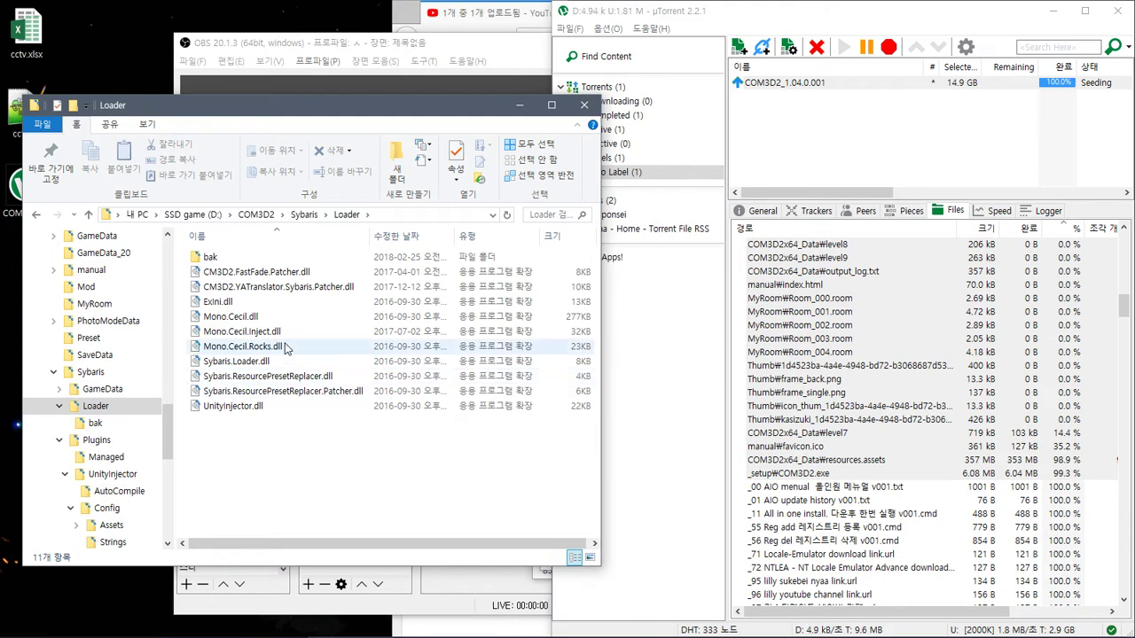
left_click(212, 258)
double_click(212, 259)
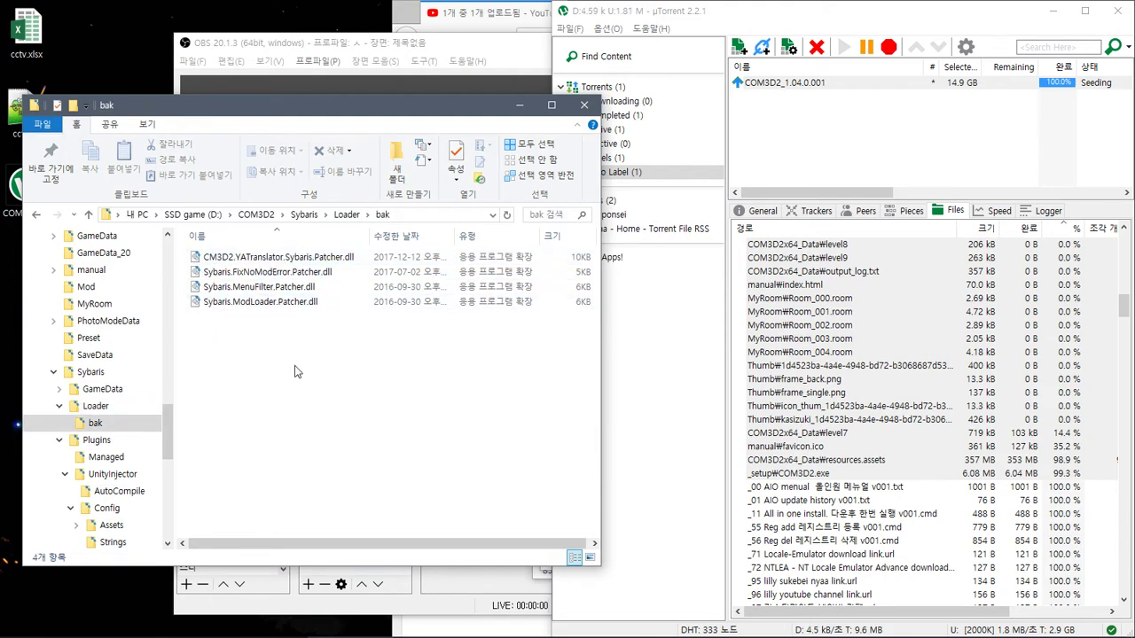
left_click_drag(289, 357, 242, 203)
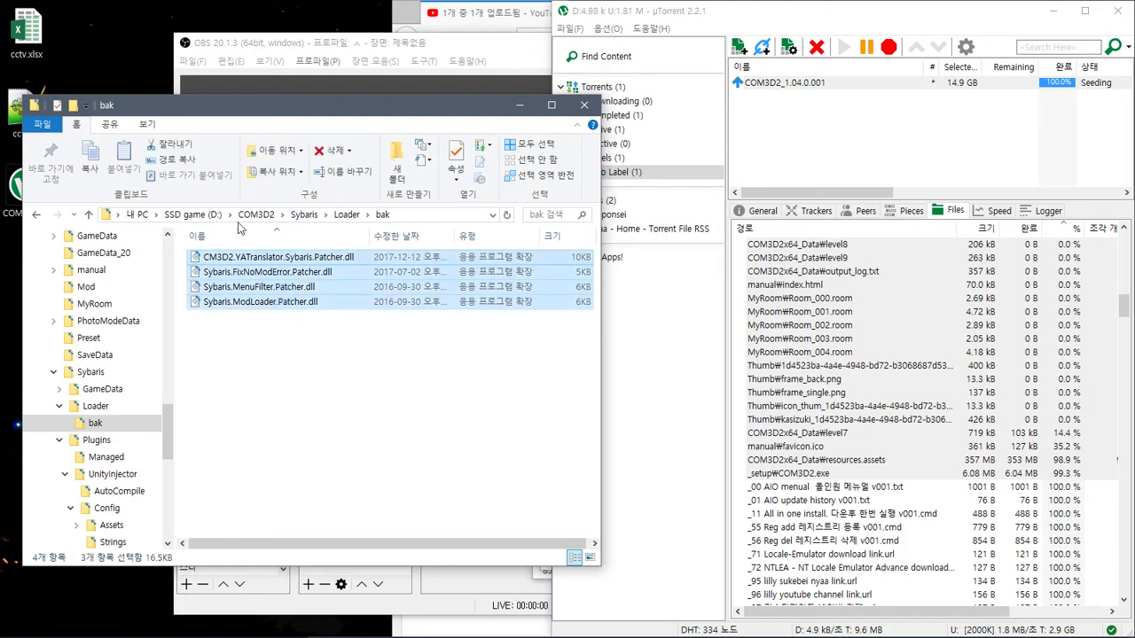
left_click_drag(233, 290, 95, 406)
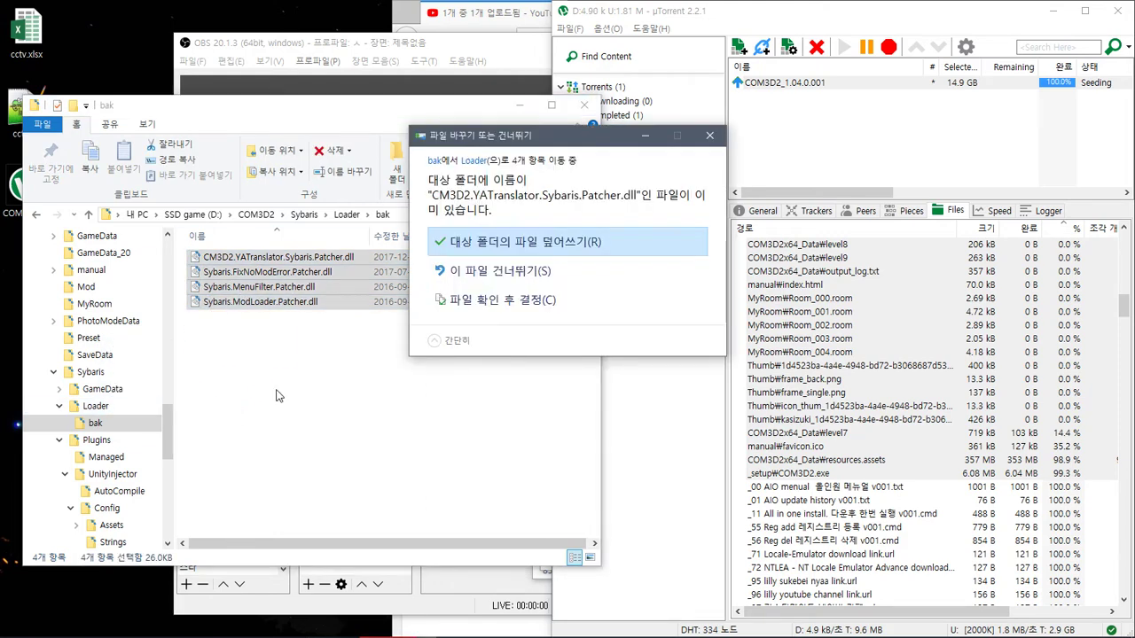
left_click(525, 270)
key("BackSpace")
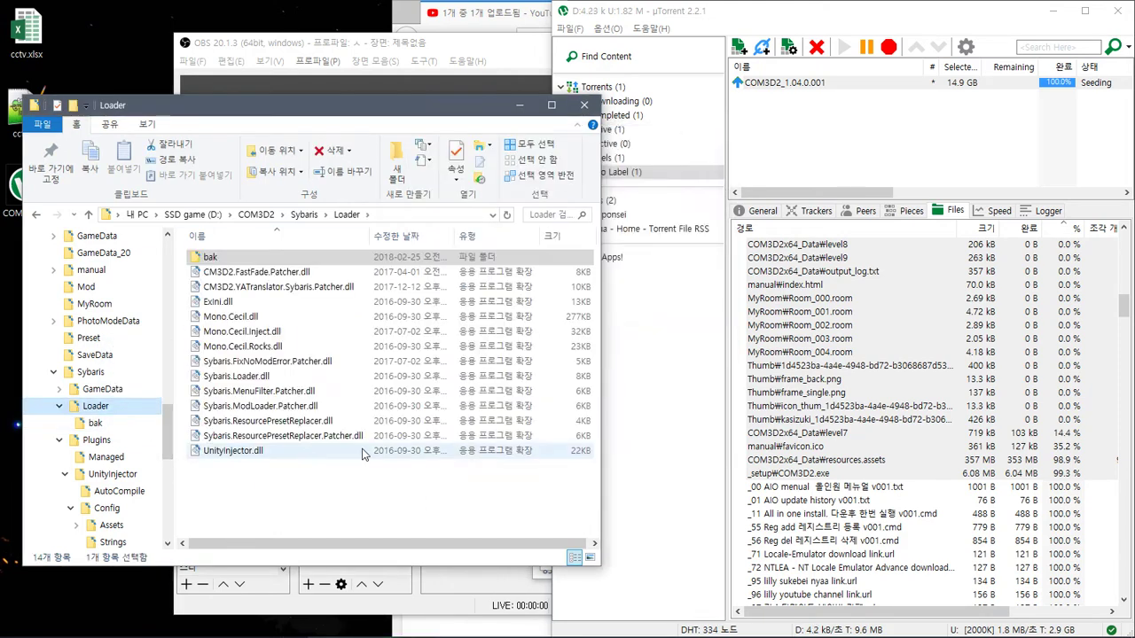
left_click(360, 505)
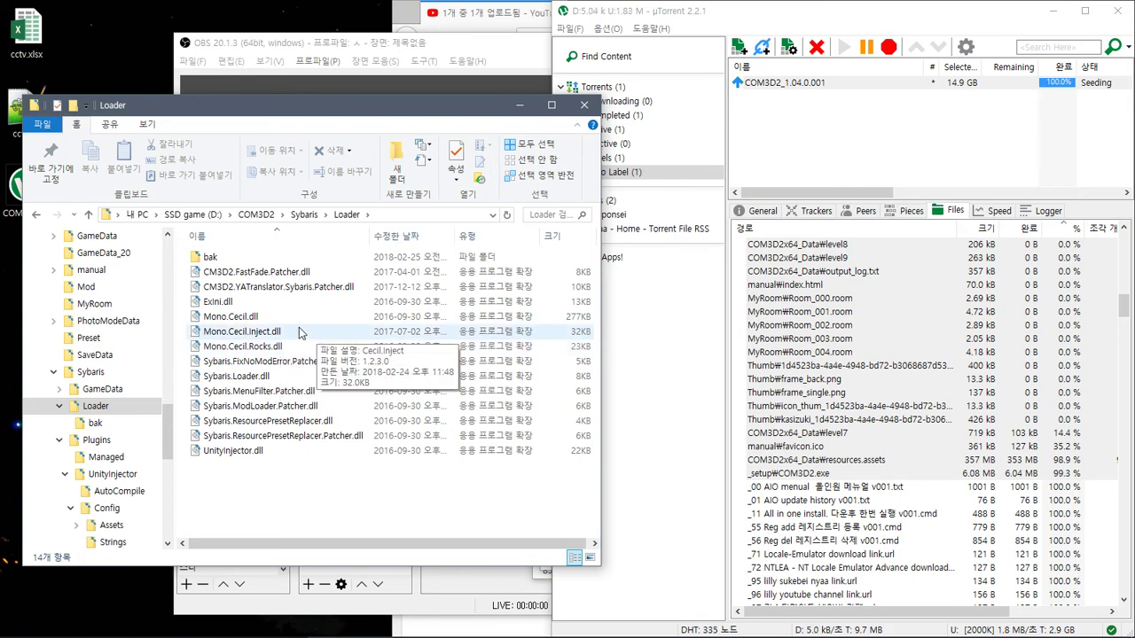
Step: Move ExIni.dll, Mono.Cecil.dll, Mono.Cecil.Inject.dll and Mono.Cecil.Rocks.dll from Sybaris\Loader into its bak folder
left_click(293, 301)
left_click(282, 346, "shift")
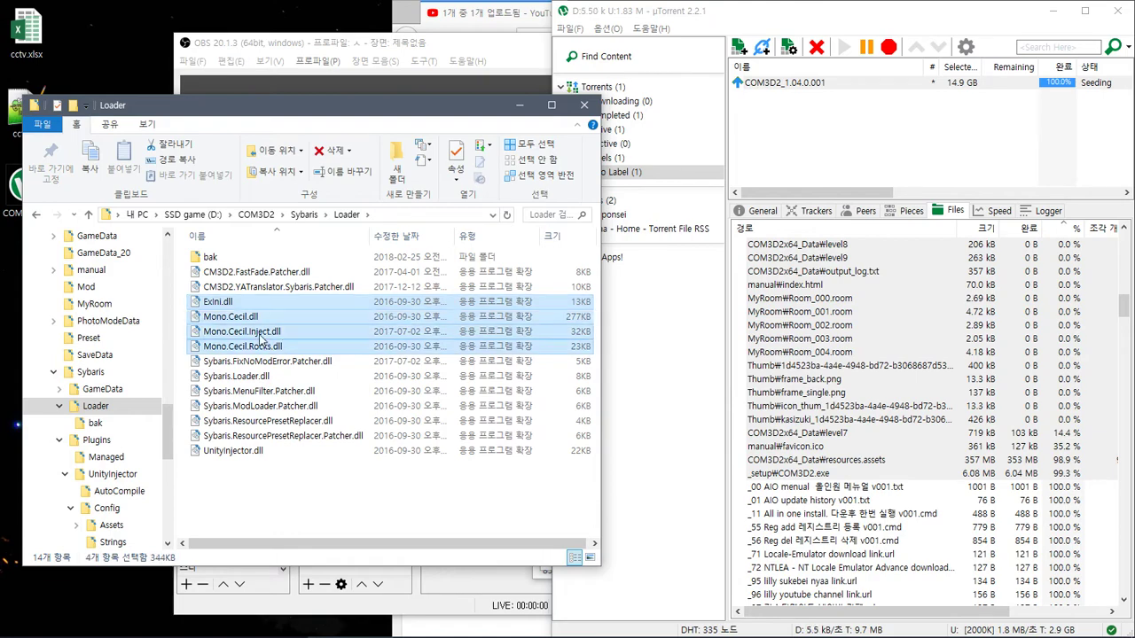
key("Delete")
Step: Return to the COM3D2 folder and try to launch COM3D2x64
left_click(258, 214)
scroll(355, 399, "down", 3)
scroll(355, 399, "up", 2)
key("super")
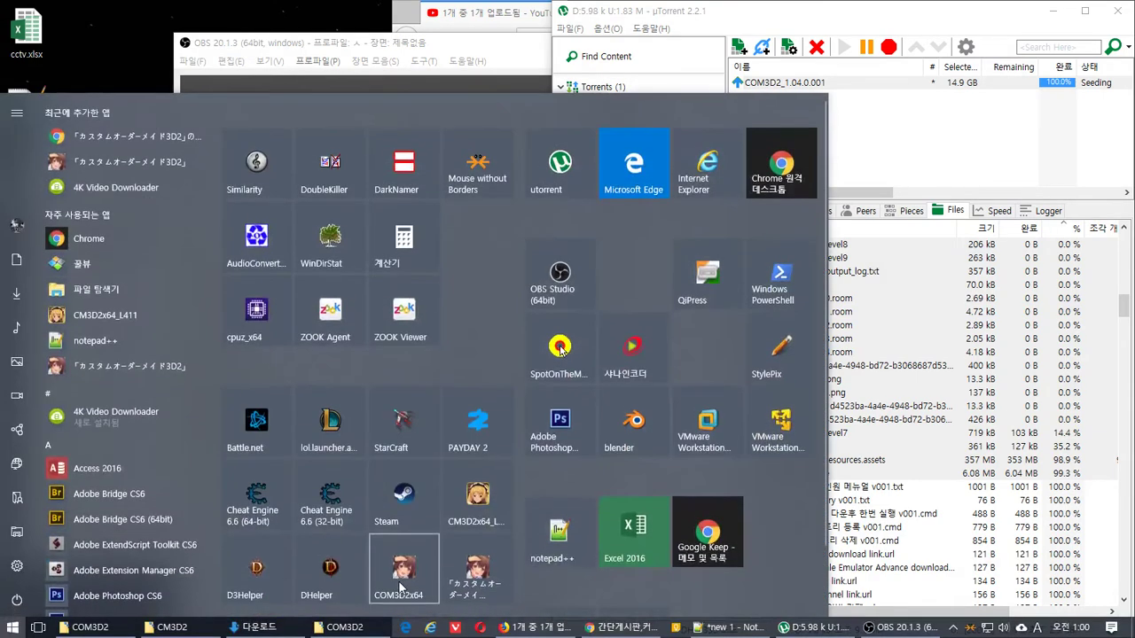
key("super")
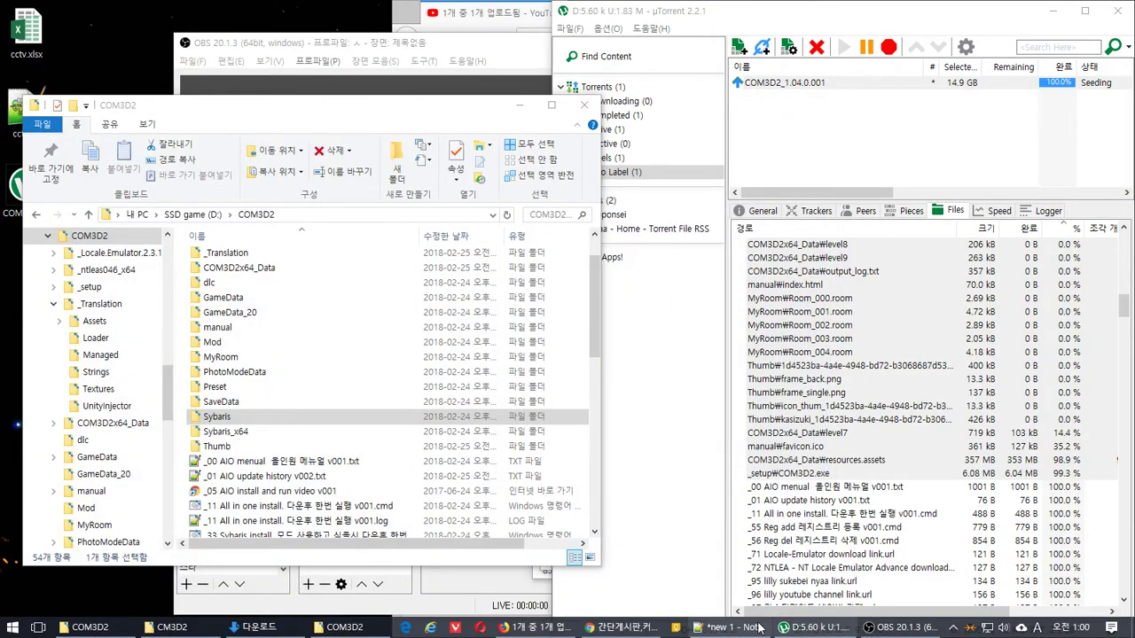
Step: Open "-Do not run this file1 _setup pack.bat" from the COM3D2 folder in Notepad++ and select COM3D2x64.exe in the folder
scroll(318, 429, "down", 7)
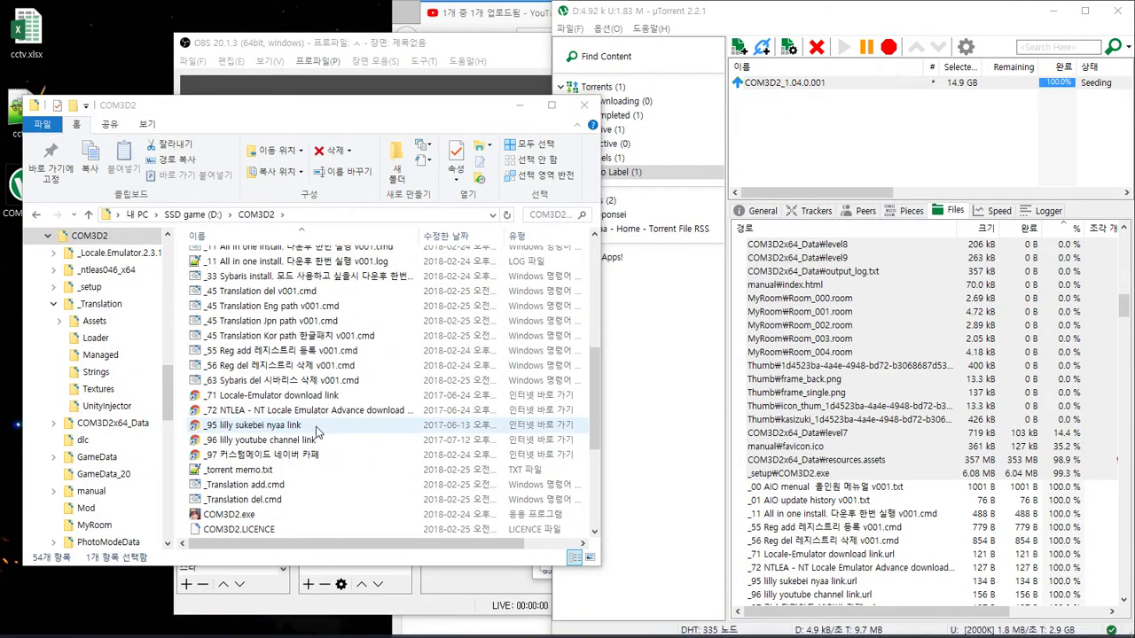
left_click(319, 440)
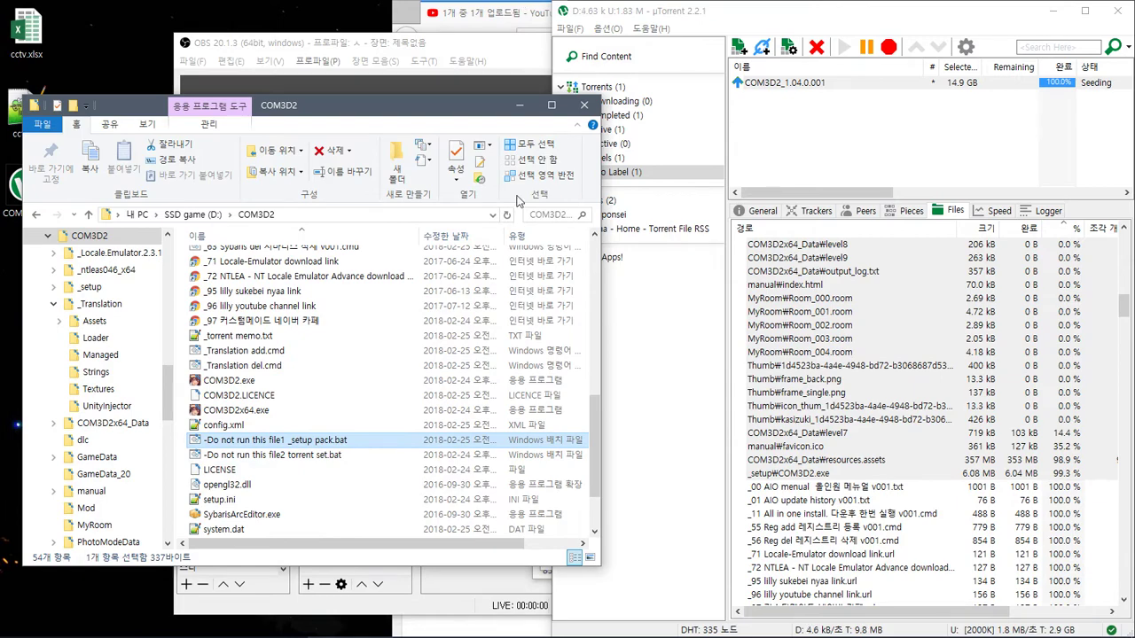
left_click(334, 628)
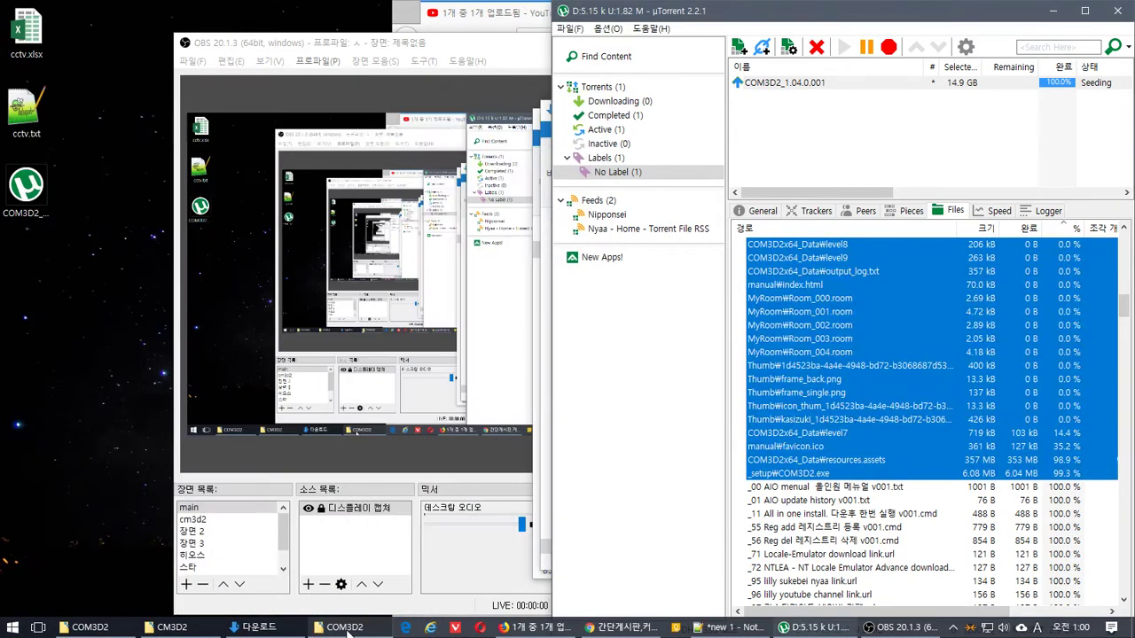
left_click(333, 628)
left_click(259, 627)
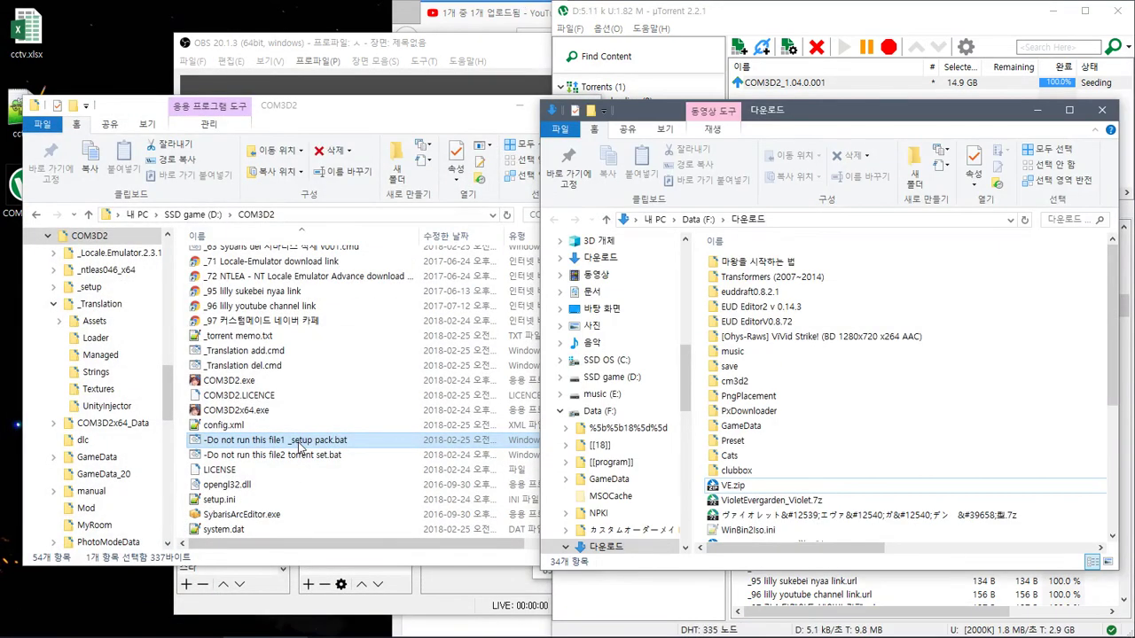
left_click(638, 628)
left_click_drag(302, 444, 886, 342)
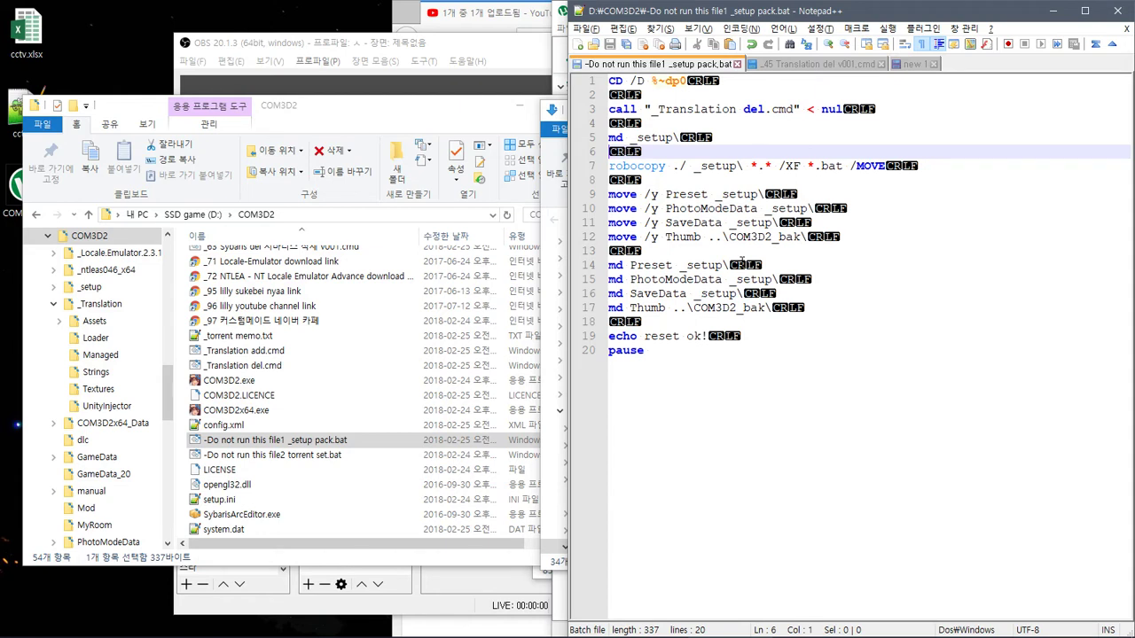
mouse_move(897, 623)
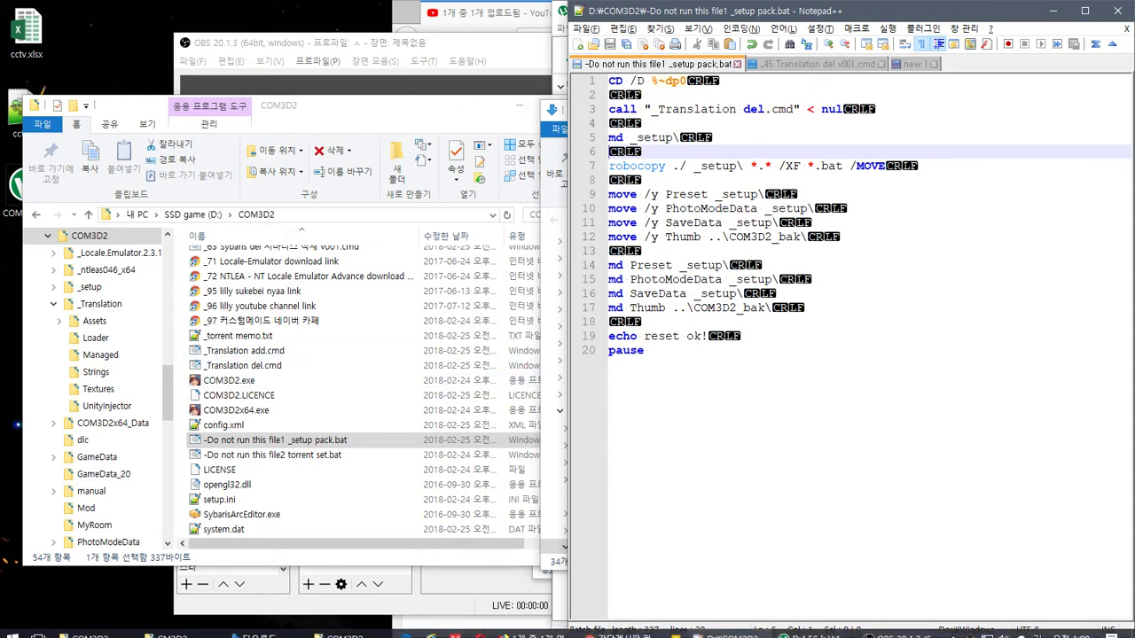
left_click(264, 411)
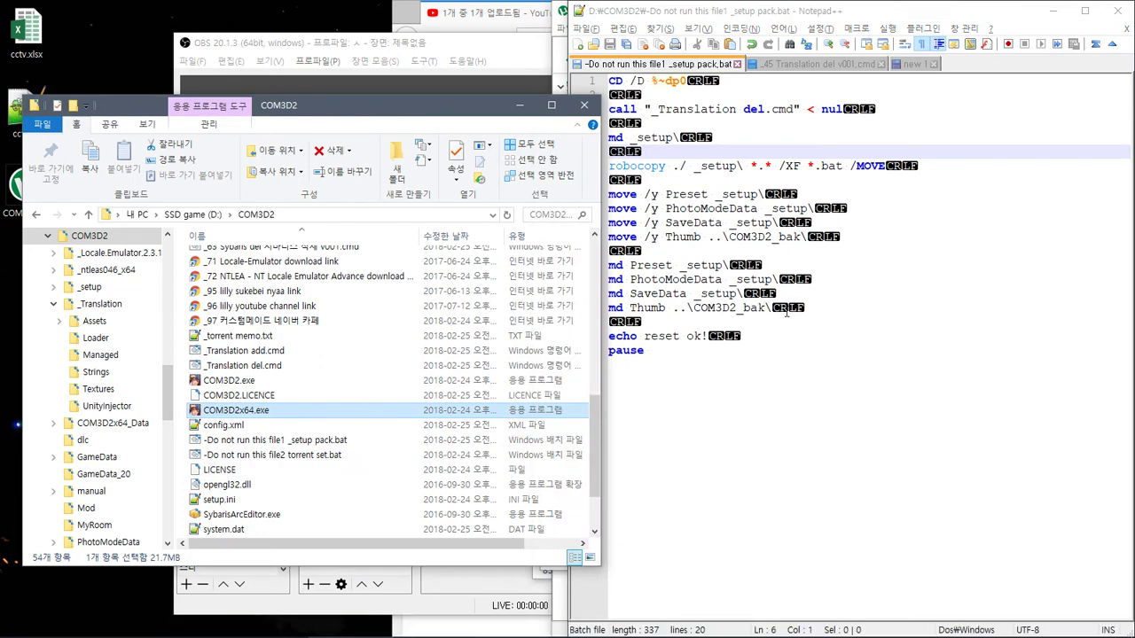
Step: Remove the _setup\ and ..\COM3D2_bak\ paths from the md lines for Preset, PhotoModeData, SaveData and Thumb, and save the batch file
left_click(754, 268)
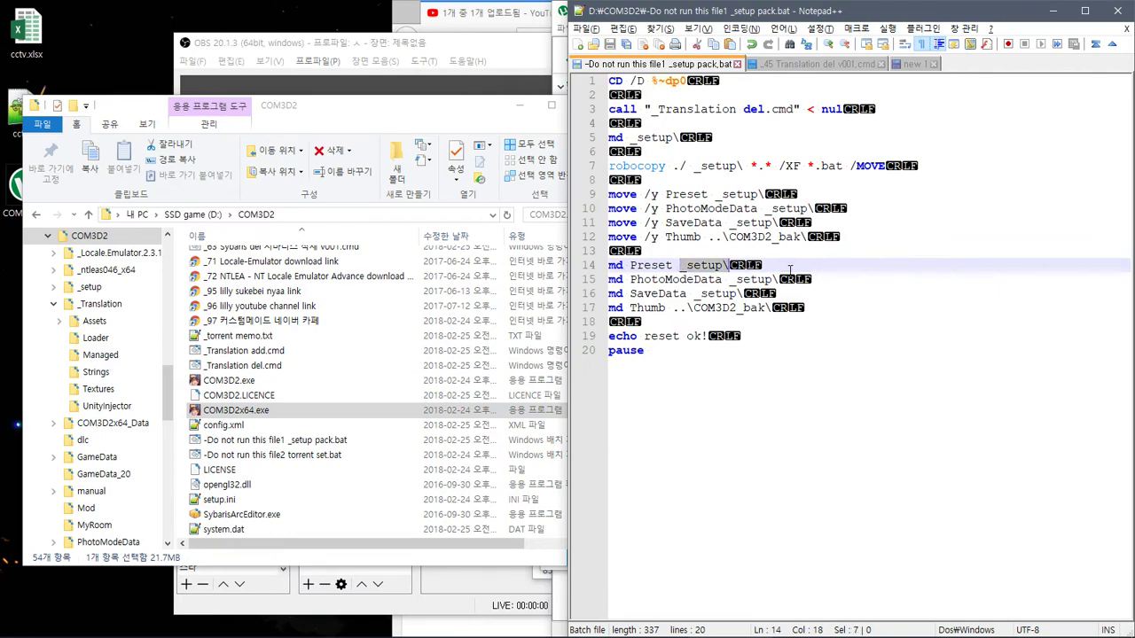
key("Delete")
left_click_drag(779, 280, 683, 294)
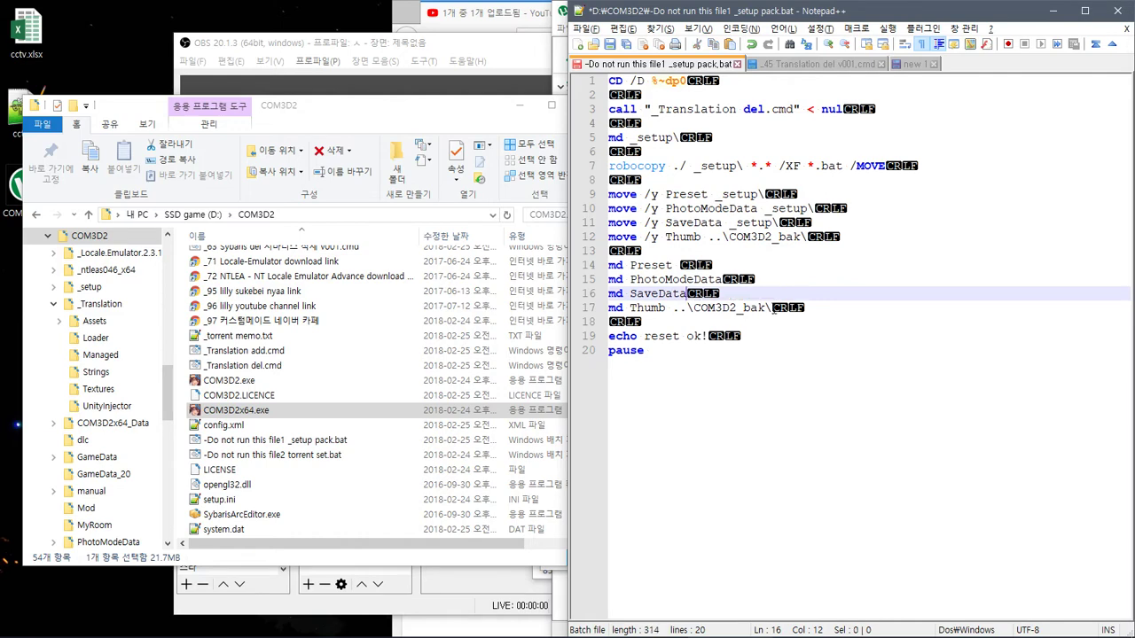
left_click_drag(800, 311, 665, 309)
key("Delete")
left_click(839, 350)
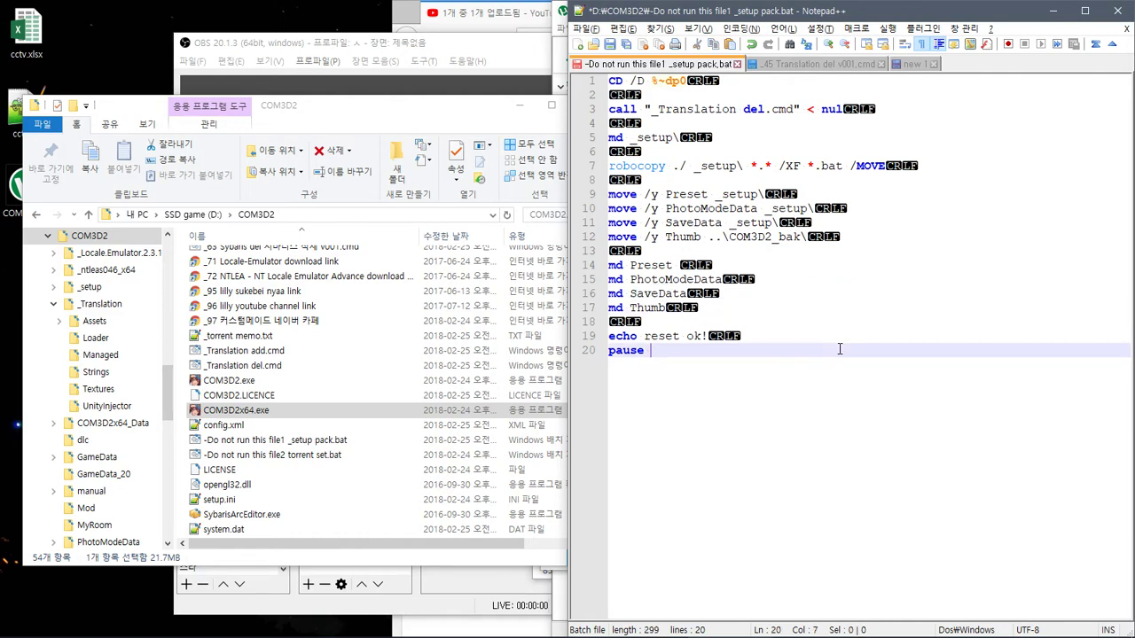
Step: Open Task Manager and check the running processes and their details for COM3D2x64.exe
mouse_move(943, 632)
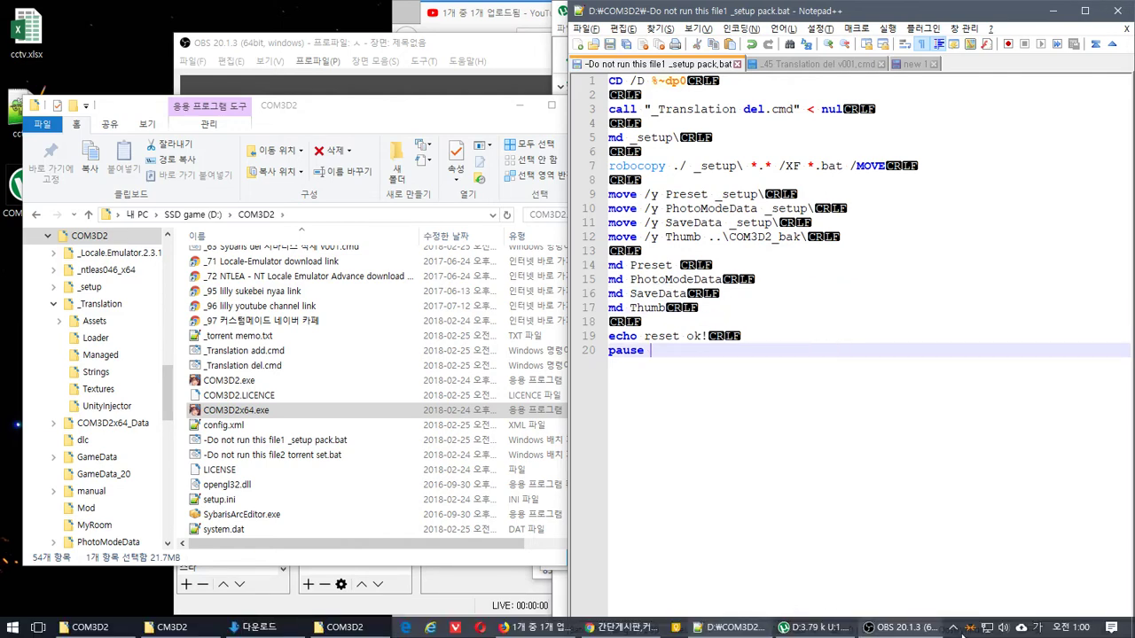
right_click(1090, 631)
left_click(1067, 570)
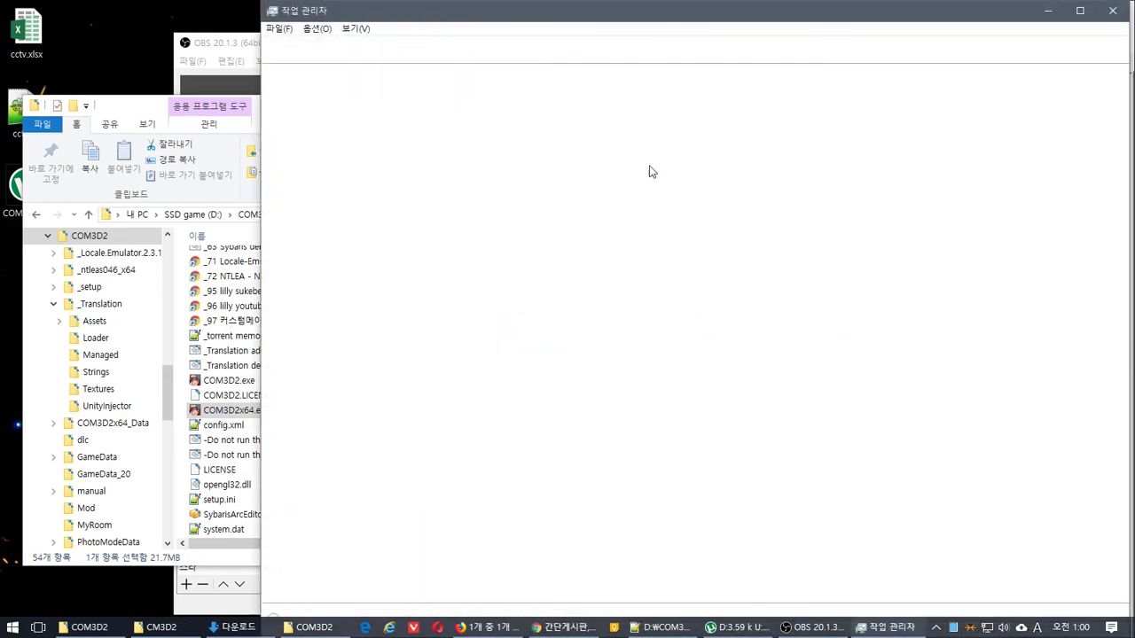
left_click(237, 410)
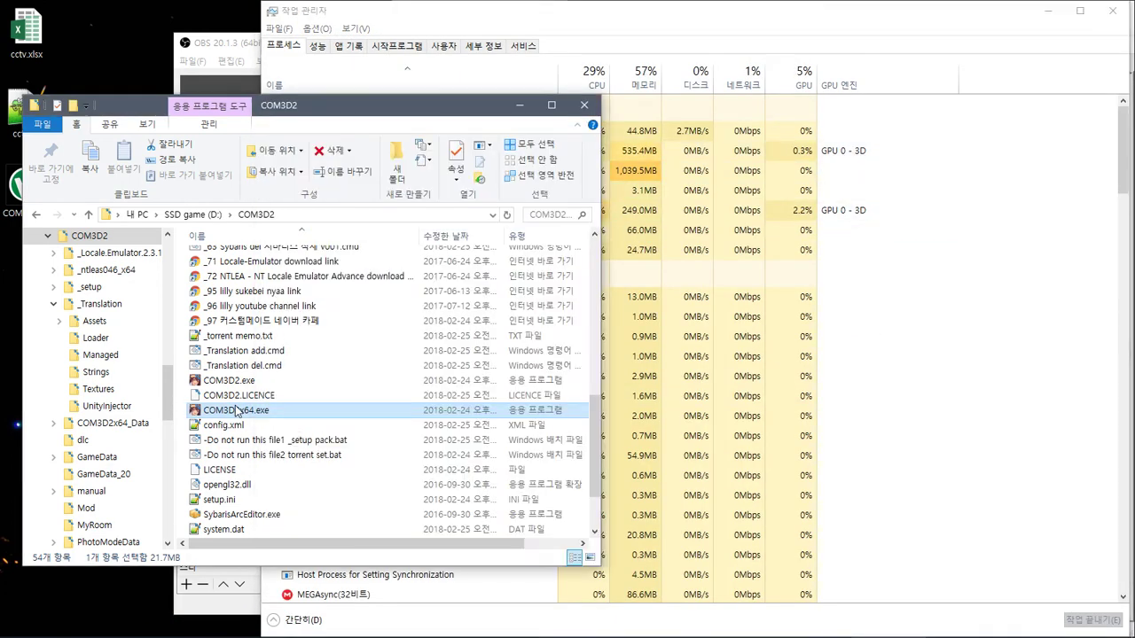
left_click(933, 277)
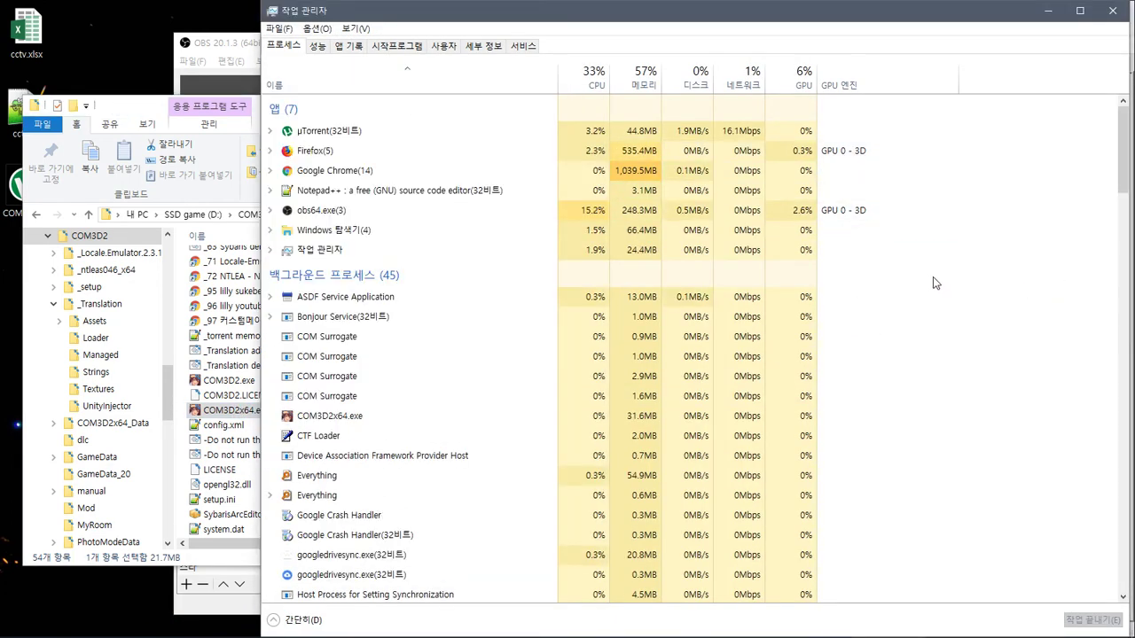
left_click(225, 427)
left_click(1025, 424)
left_click(483, 46)
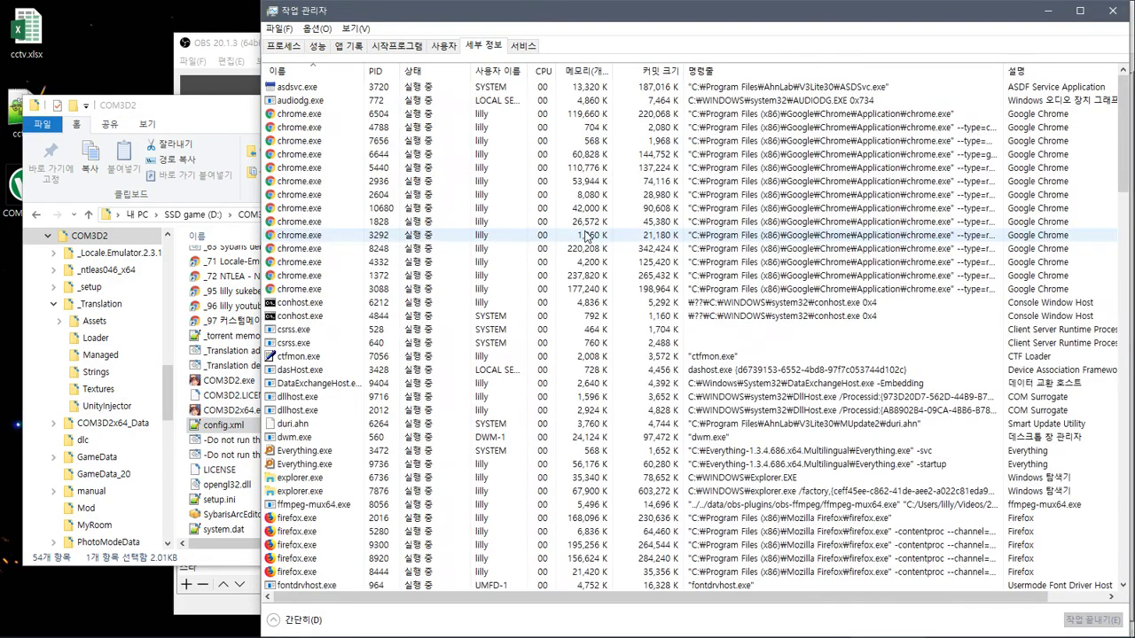
scroll(585, 235, "down", 8)
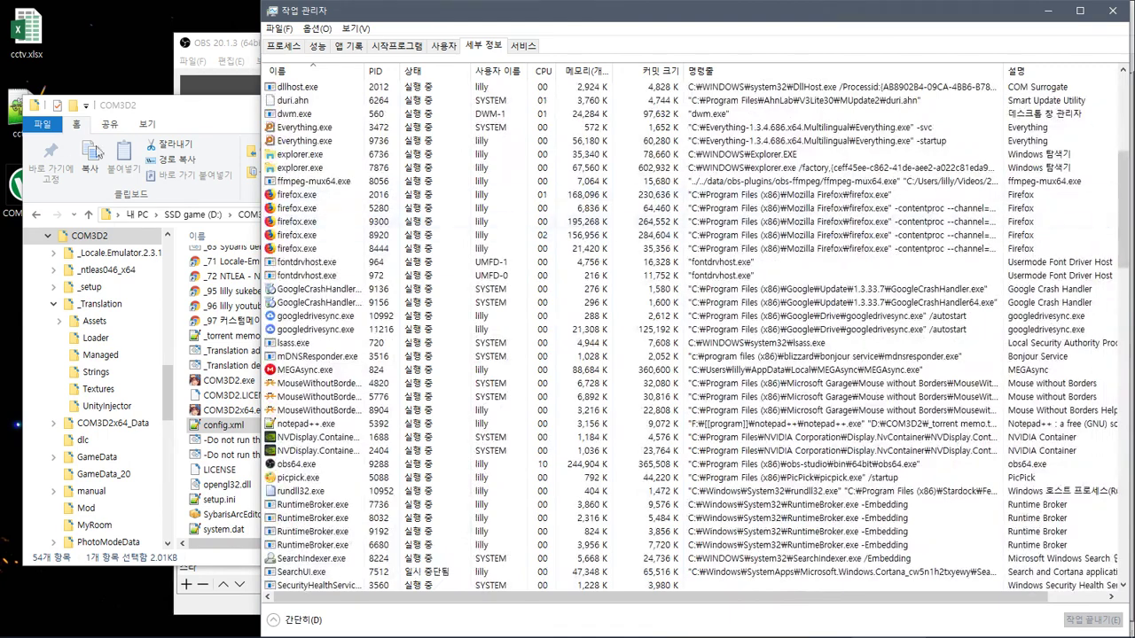
Step: Go back to the Sybaris\Loader folder and open its bak folder
left_click(162, 119)
left_click(34, 218)
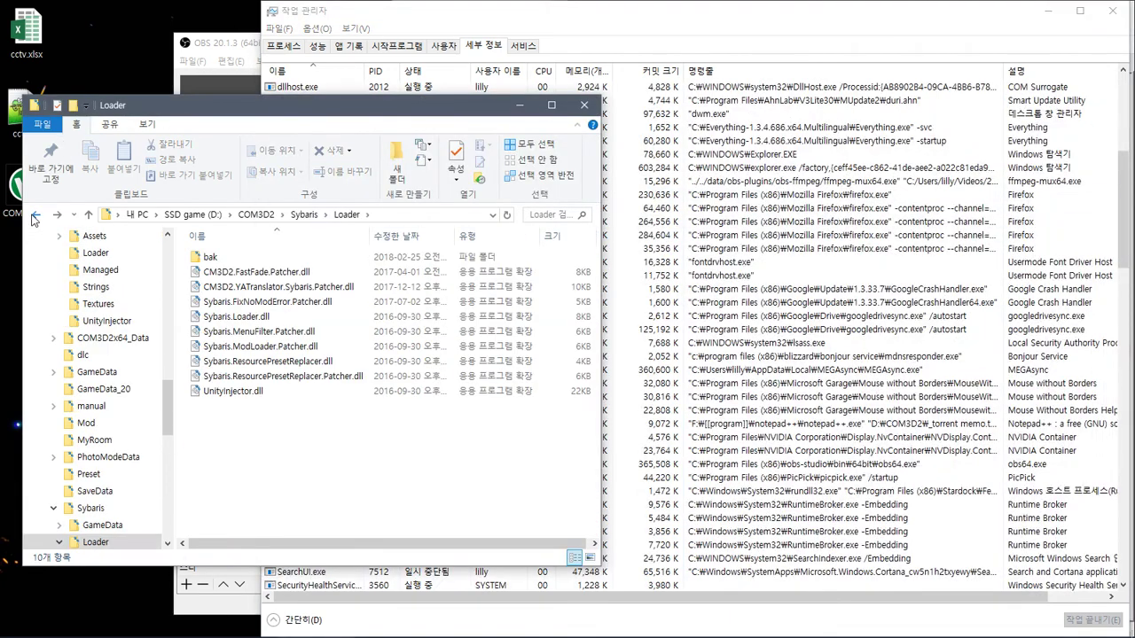
double_click(212, 257)
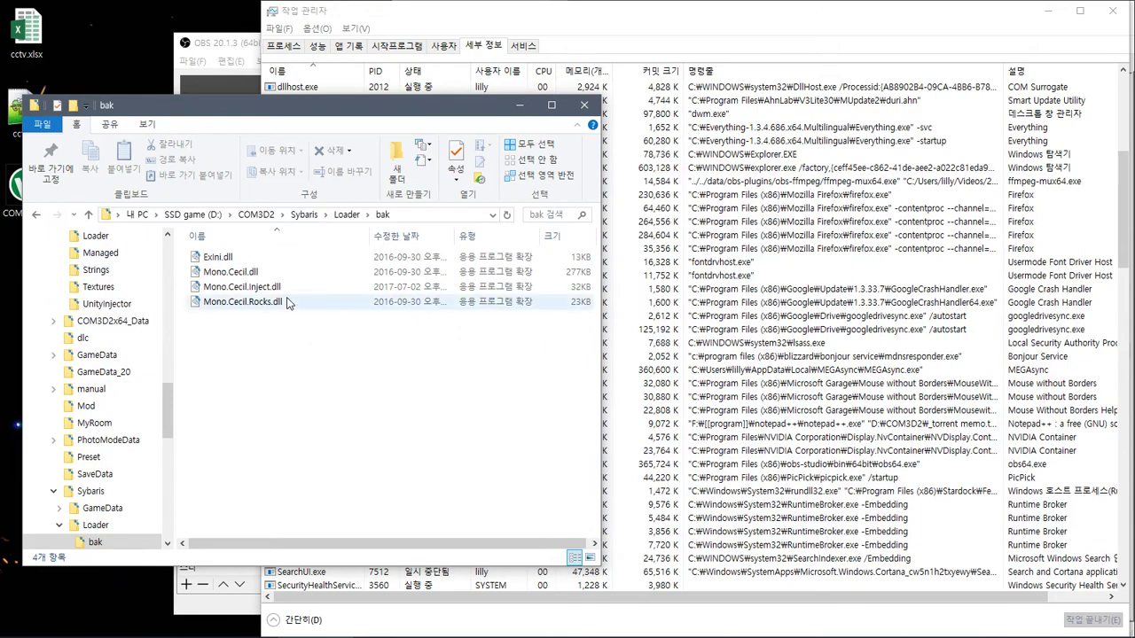
left_click(282, 274)
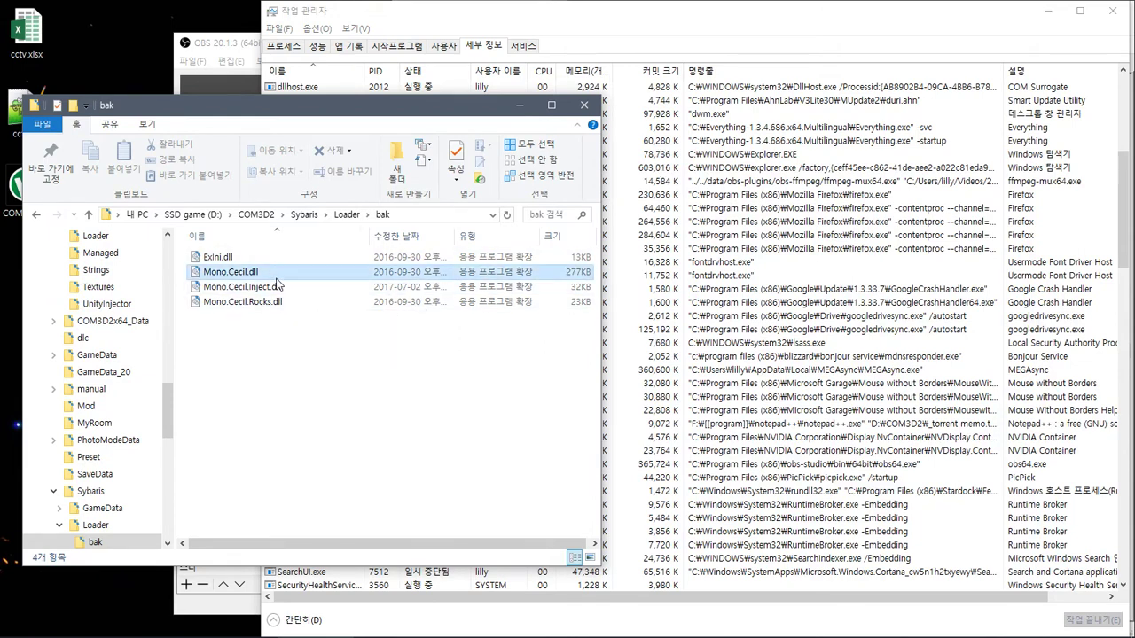
left_click_drag(269, 312, 141, 523)
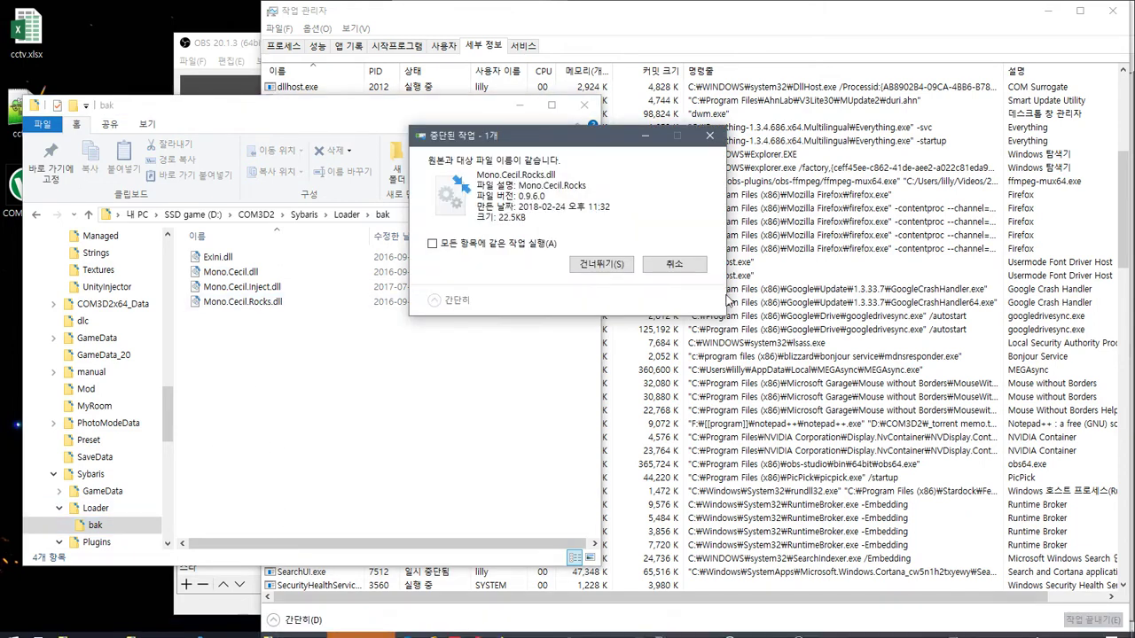
left_click(729, 257)
Step: Move Mono.Cecil.dll and Mono.Cecil.Rocks.dll from bak back into Loader and open the Loader folder
left_click(243, 302)
left_click(233, 272, "ctrl")
left_click_drag(232, 272, 142, 507)
left_click(96, 508)
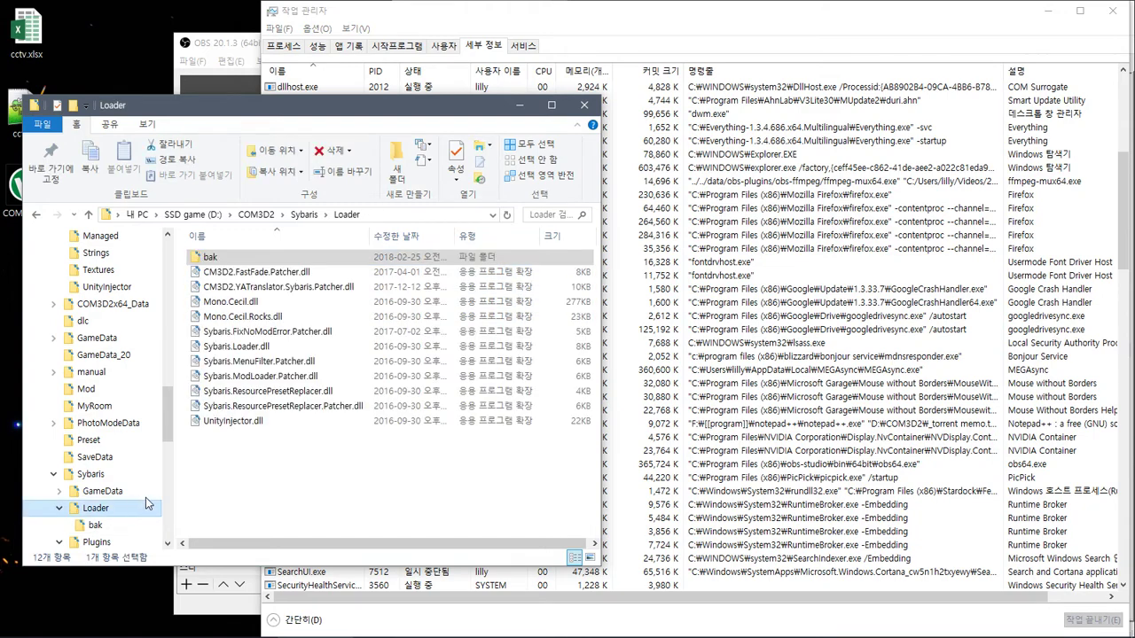
Step: Launch COM3D2x64 again with the two restored Mono.Cecil DLLs in place
key("super")
key("Escape")
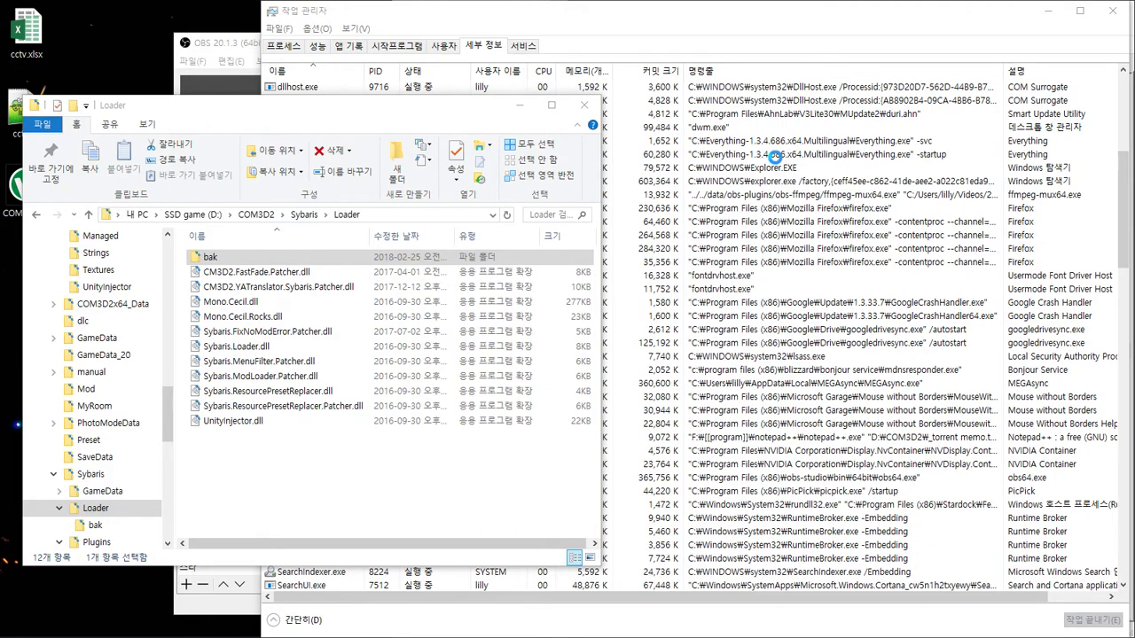
Step: Switch to µTorrent and look through the file list of the COM3D2_1.04.0.001 torrent
key("super")
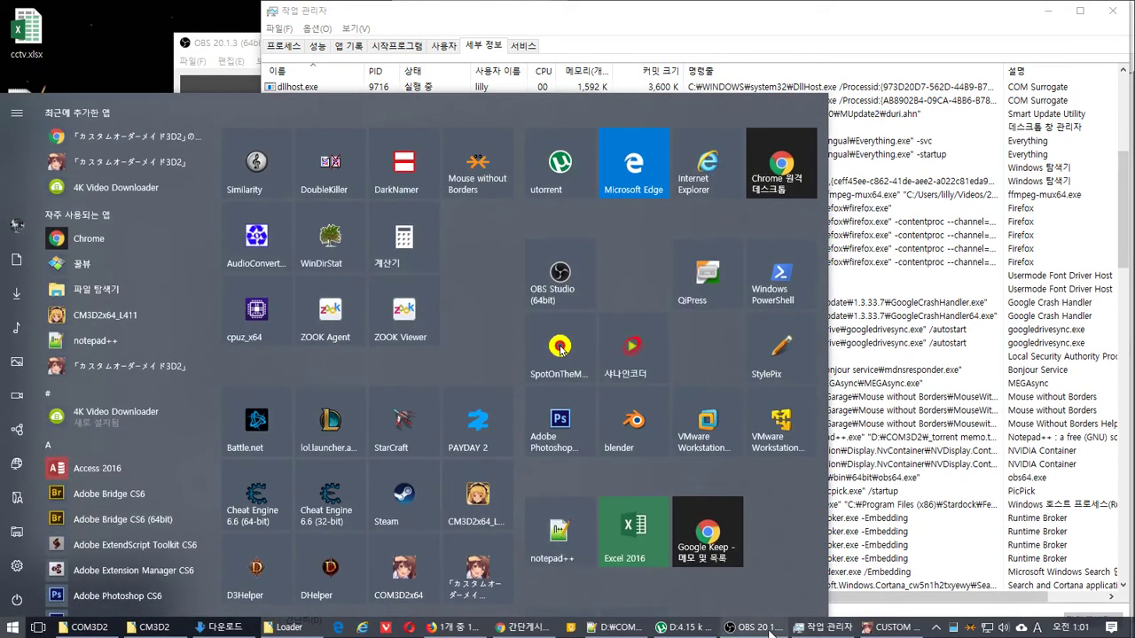
left_click(699, 630)
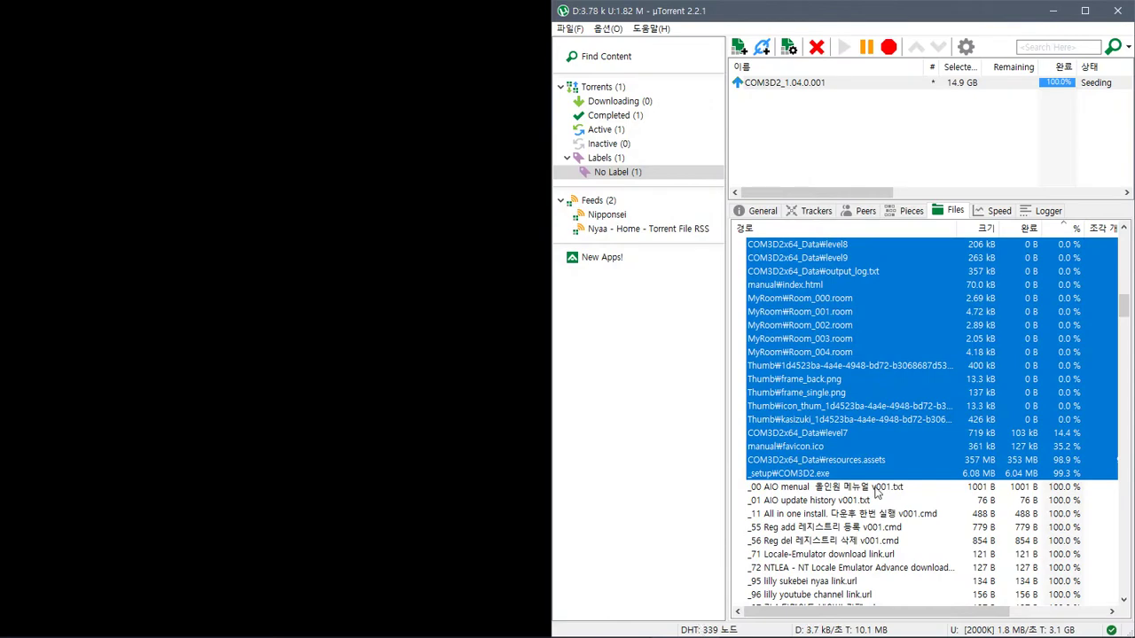
scroll(884, 444, "up", 2)
scroll(885, 445, "up", 1)
scroll(884, 450, "up", 9)
scroll(885, 449, "up", 2)
scroll(884, 450, "down", 18)
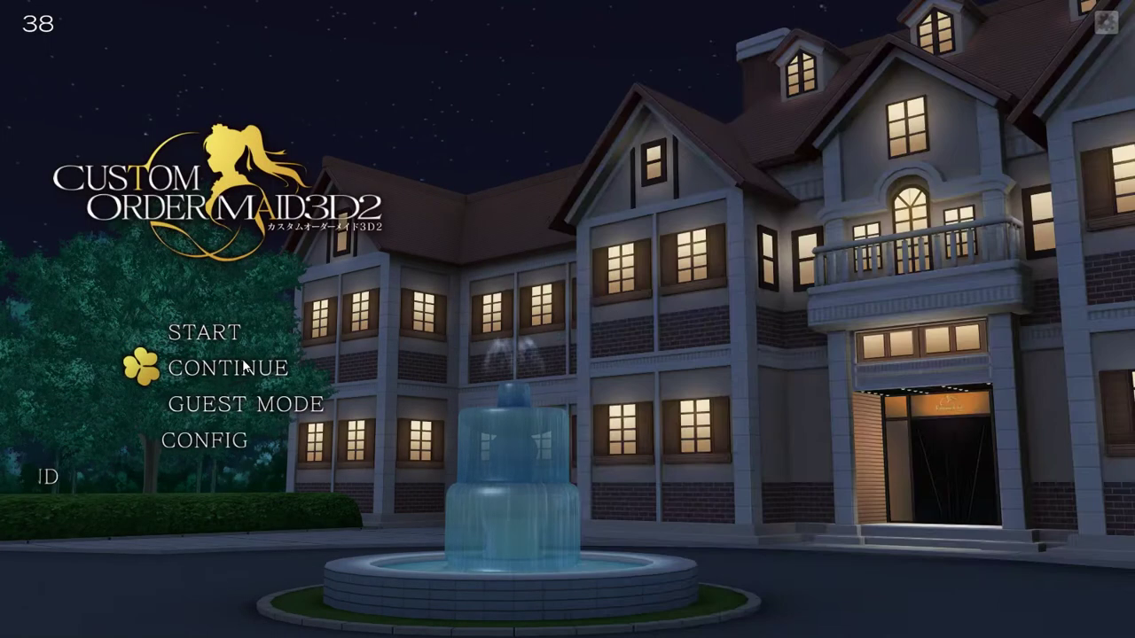
Step: Continue the game from the save dated 2018.02.25 00:29
left_click(242, 358)
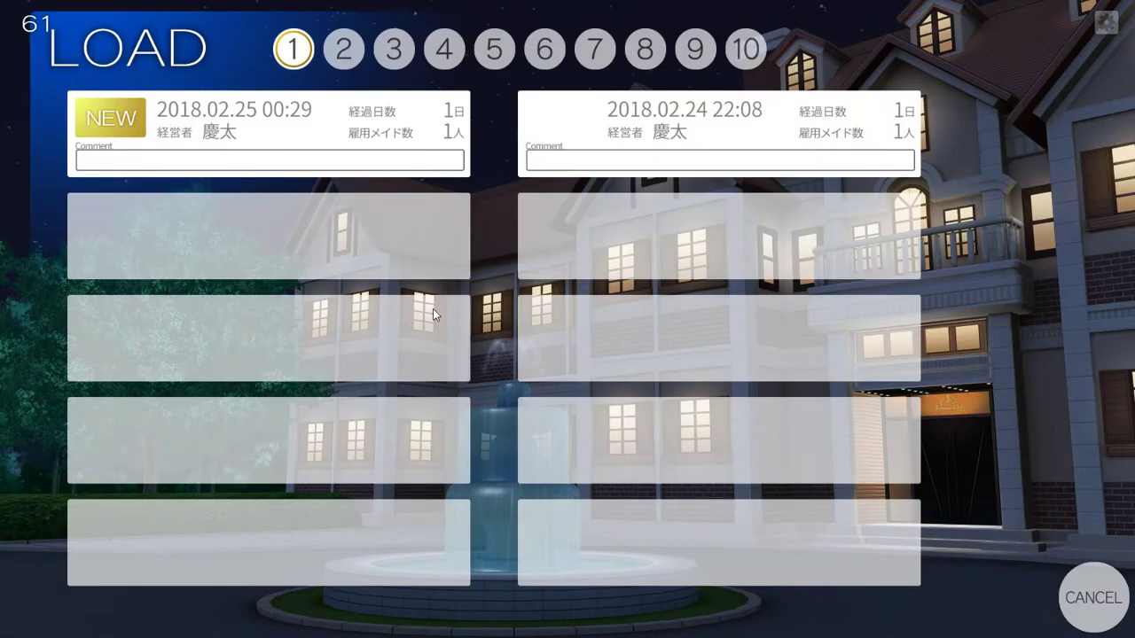
left_click(413, 98)
left_click(701, 381)
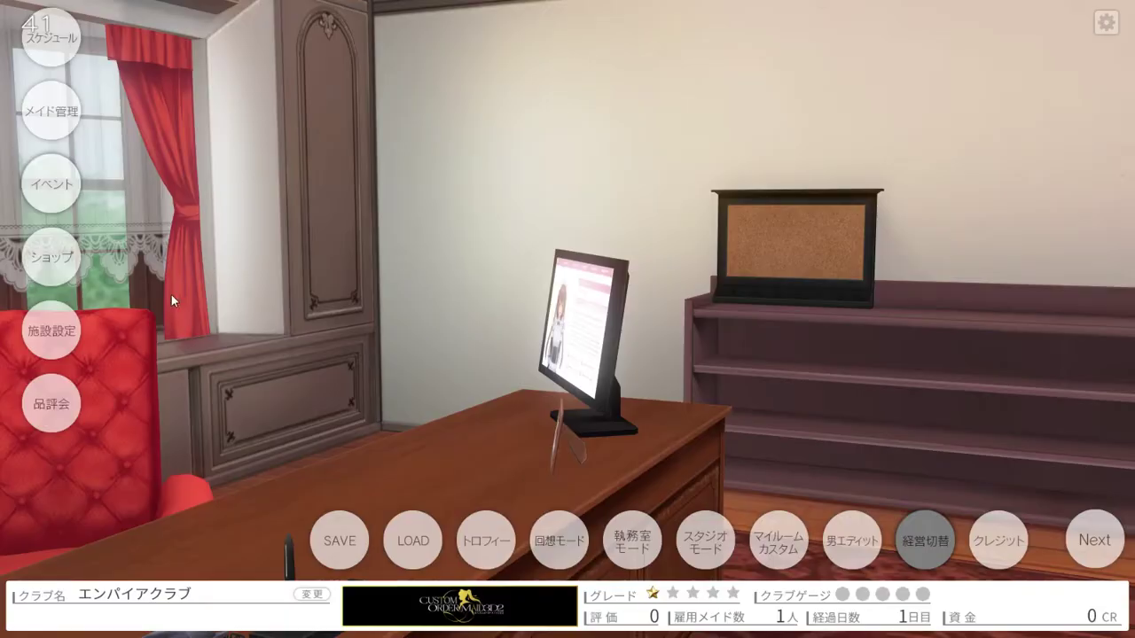
Step: Open the maid for editing, show her costume sets (セット > コスチューム) and check the outfits through the end of the list
left_click(59, 118)
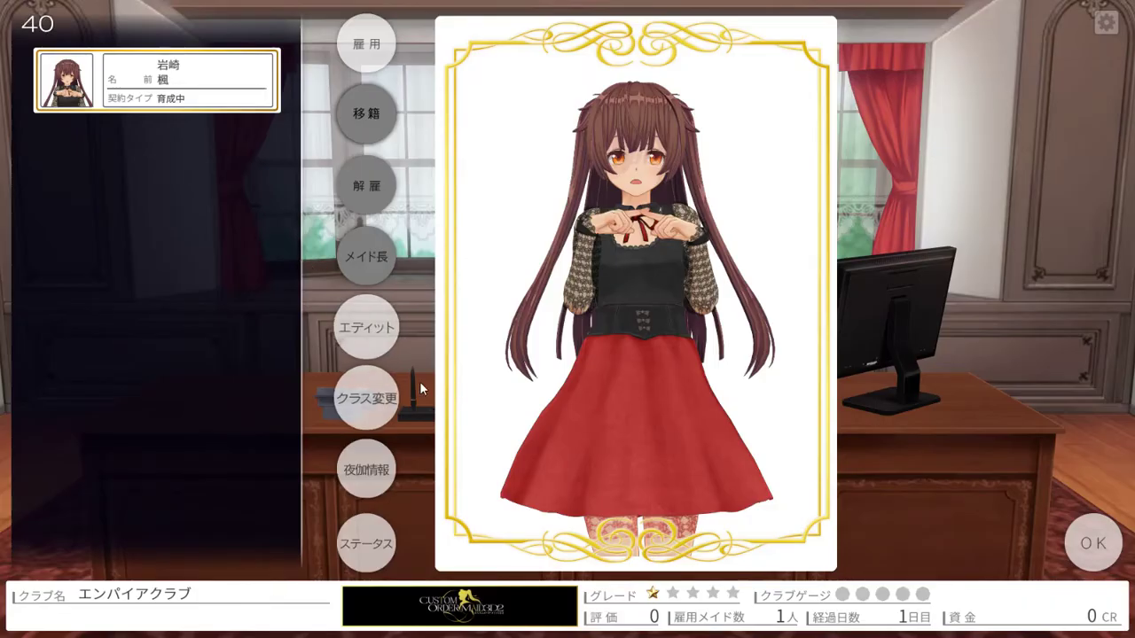
left_click(363, 314)
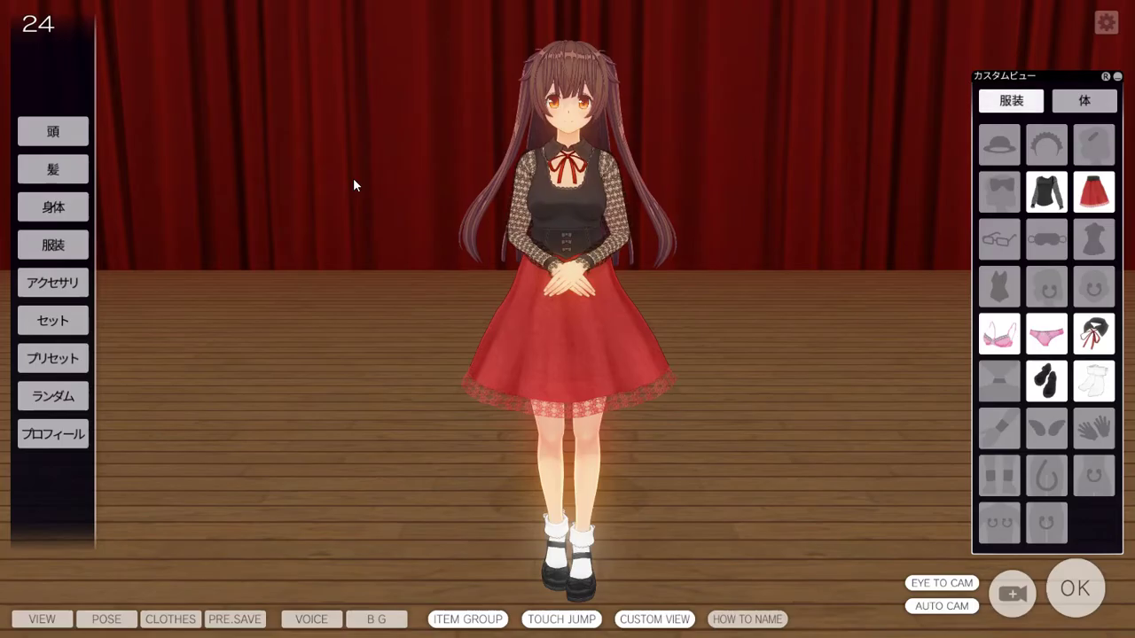
left_click(46, 321)
left_click(163, 304)
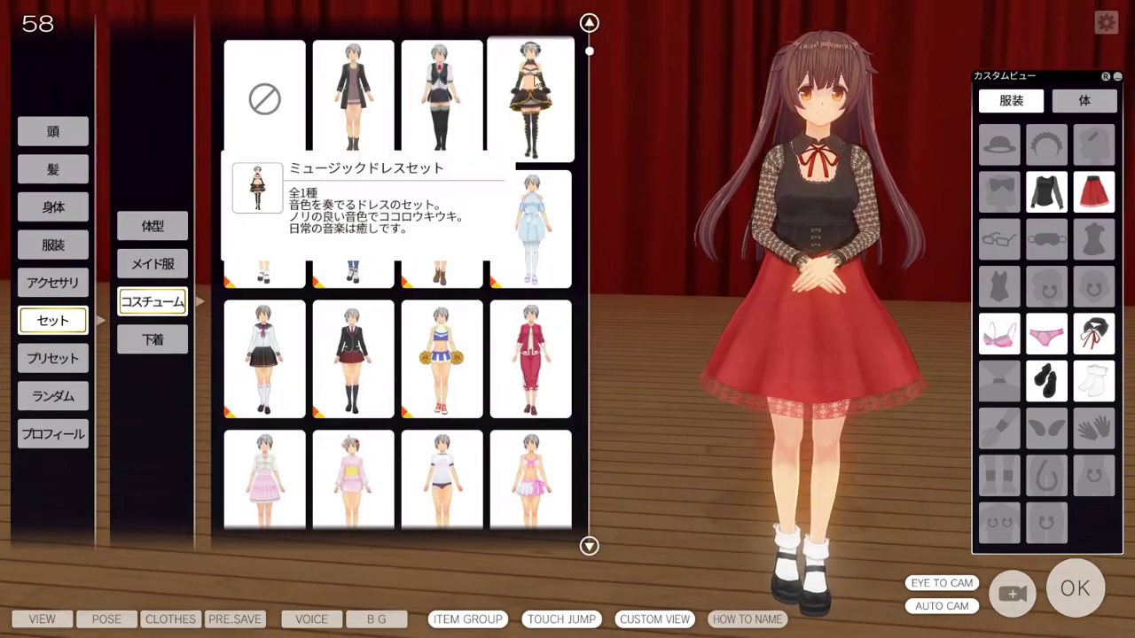
scroll(552, 476, "down", 5)
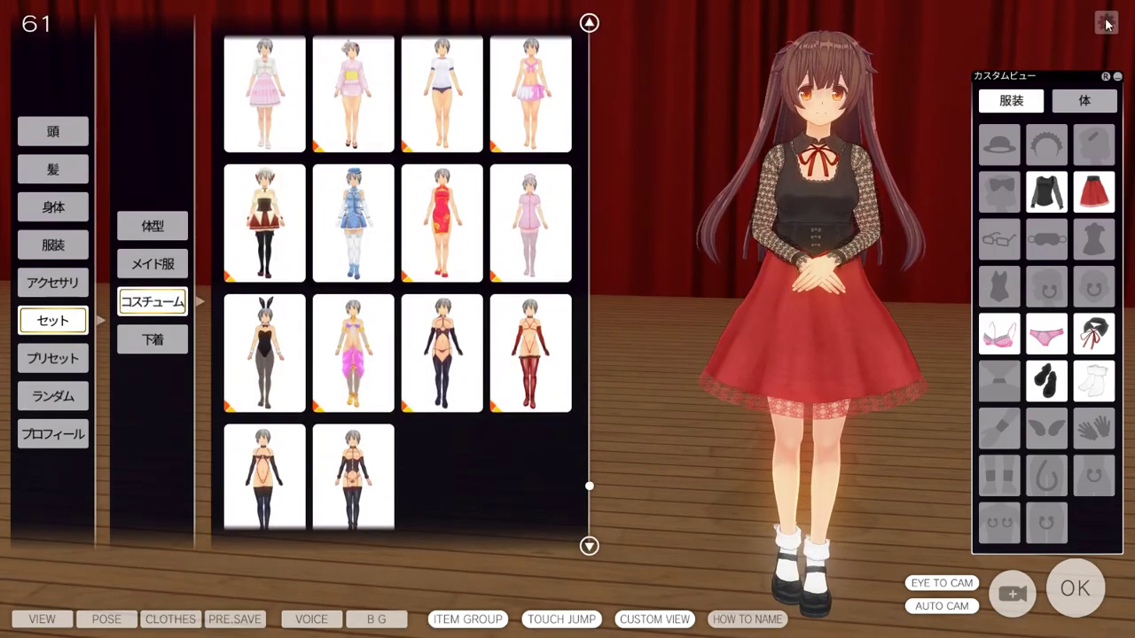
Step: Quit the game from the maid editing screen and confirm the exit
mouse_move(1123, 24)
left_click(917, 24)
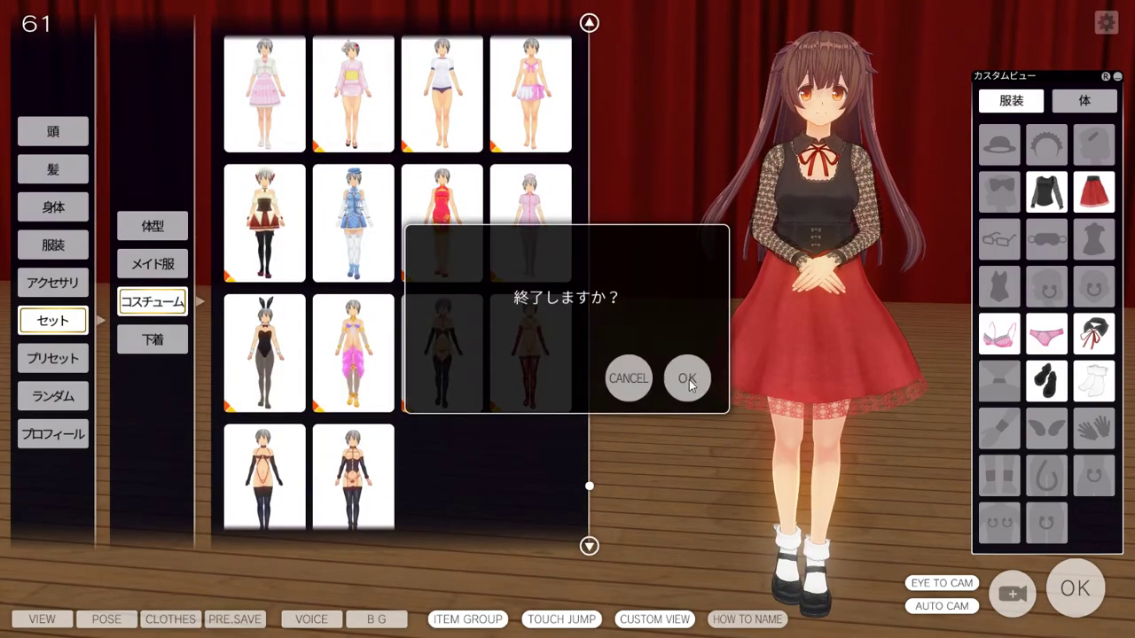
left_click(689, 378)
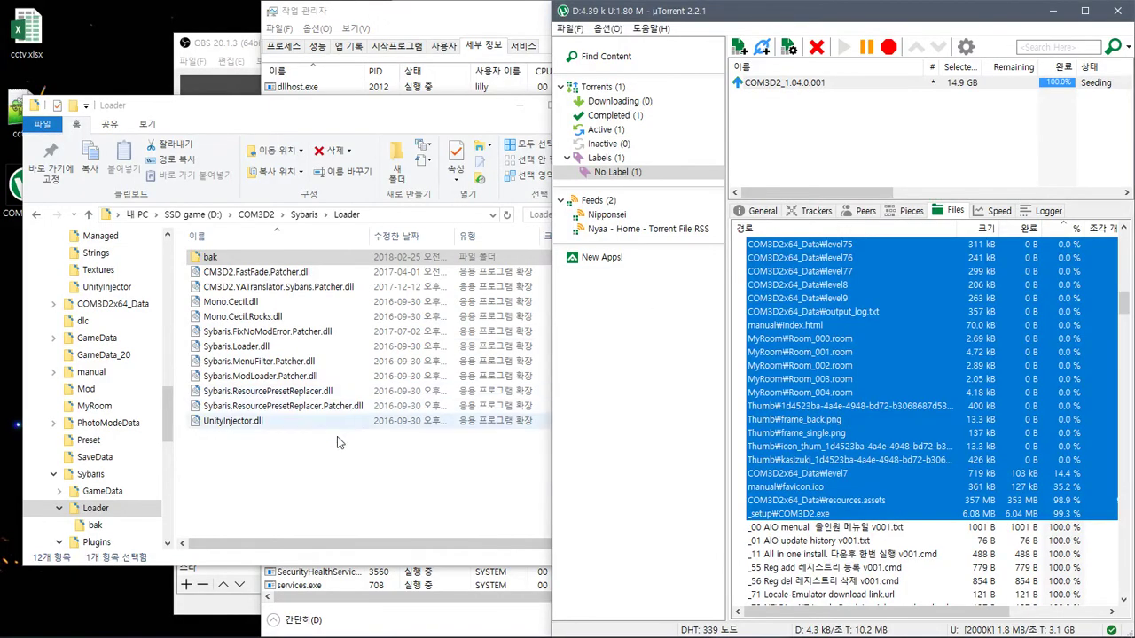
Step: Move Mono.Cecil.Rocks.dll into the bak folder and restore Mono.Cecil.Inject.dll from bak to the Loader folder
left_click(256, 320)
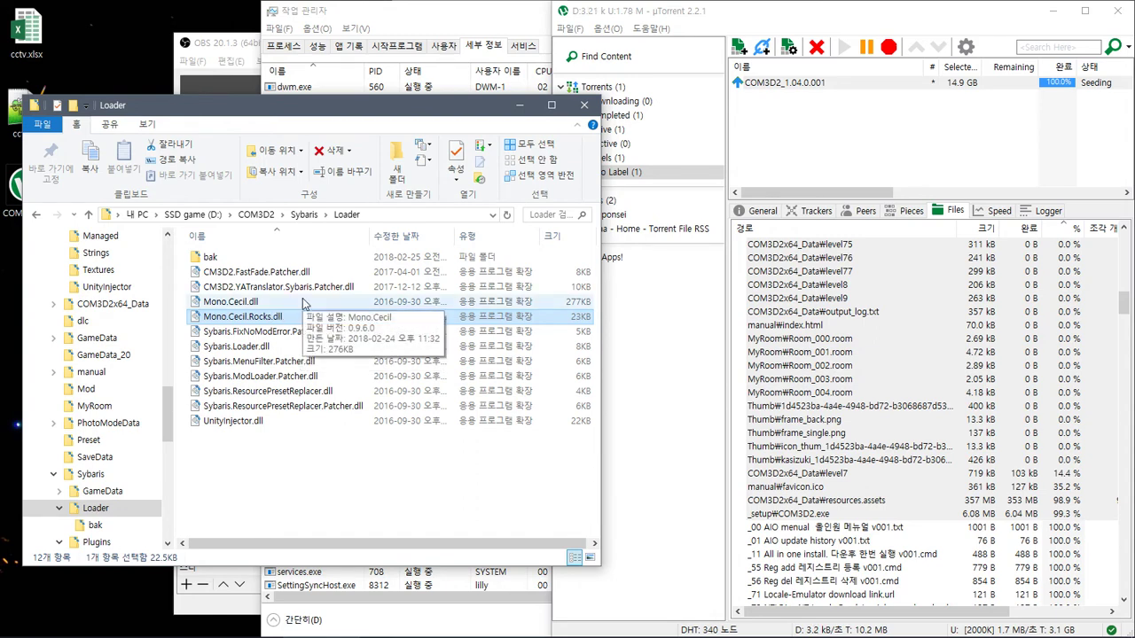
left_click_drag(250, 317, 291, 267)
double_click(292, 265)
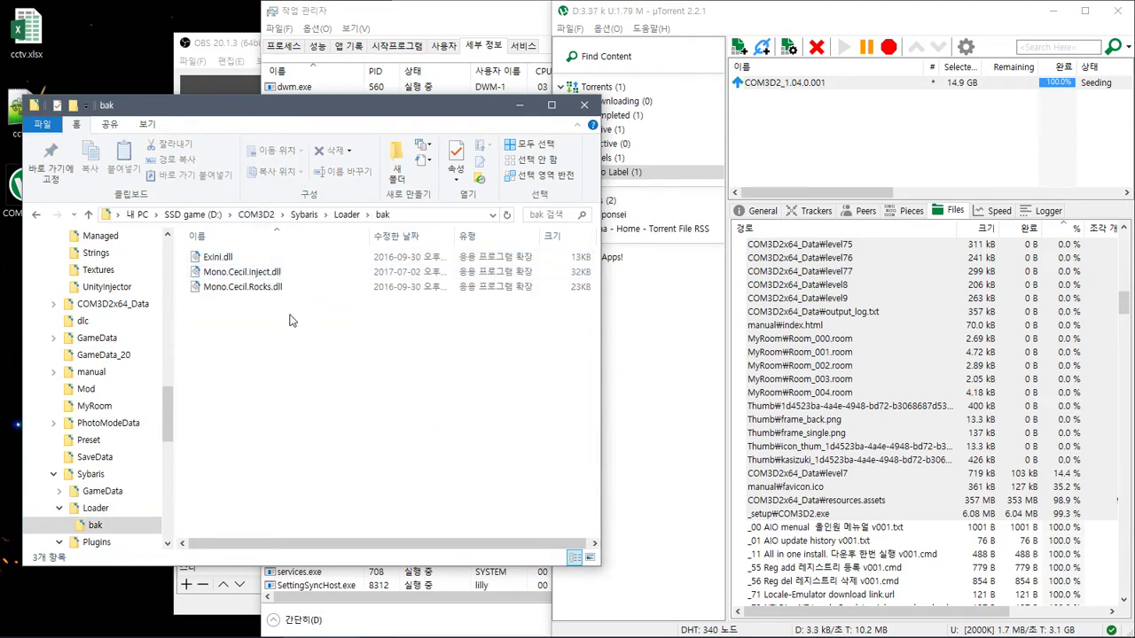
left_click_drag(244, 272, 131, 520)
left_click(96, 509)
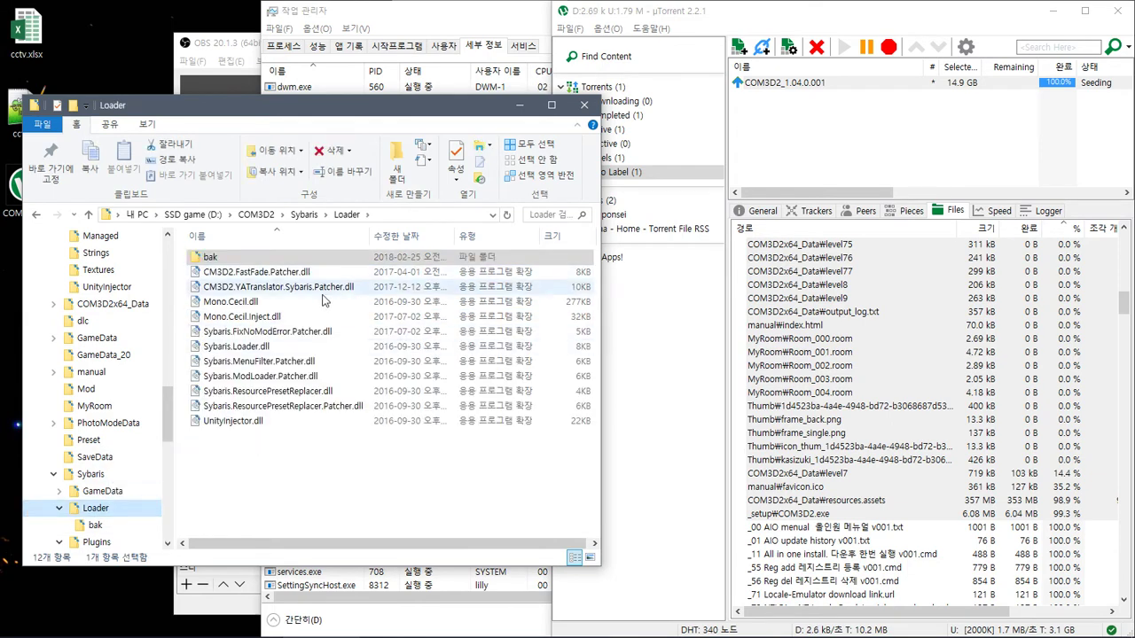
Step: Launch COM3D2x64 with the swapped Mono.Cecil DLLs in the Loader folder
left_click(299, 303)
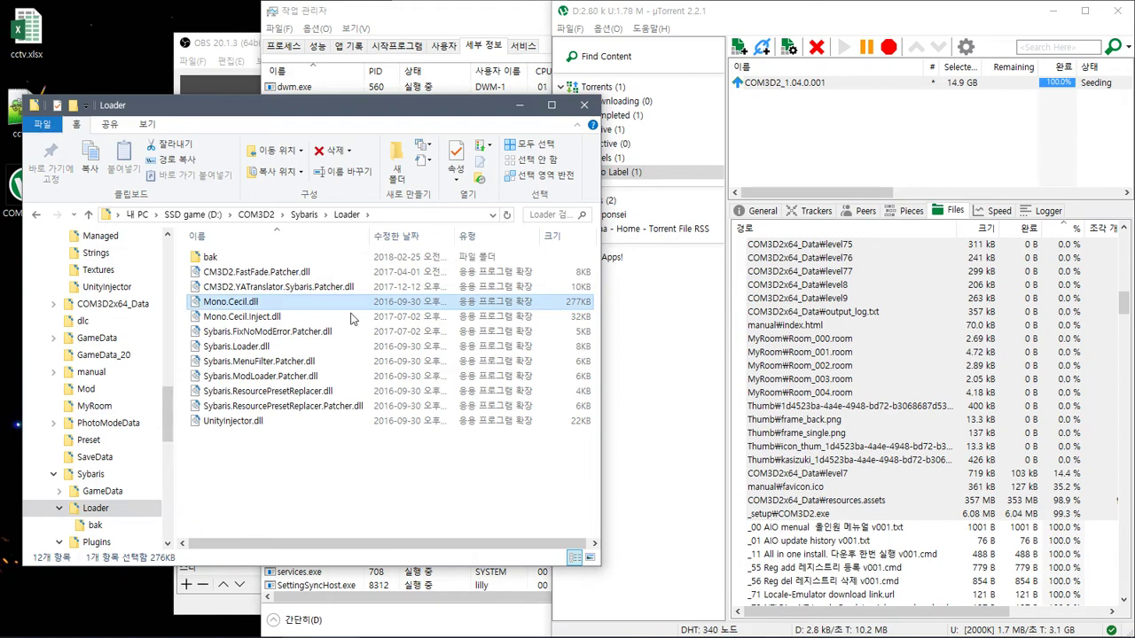
key("super")
key("super")
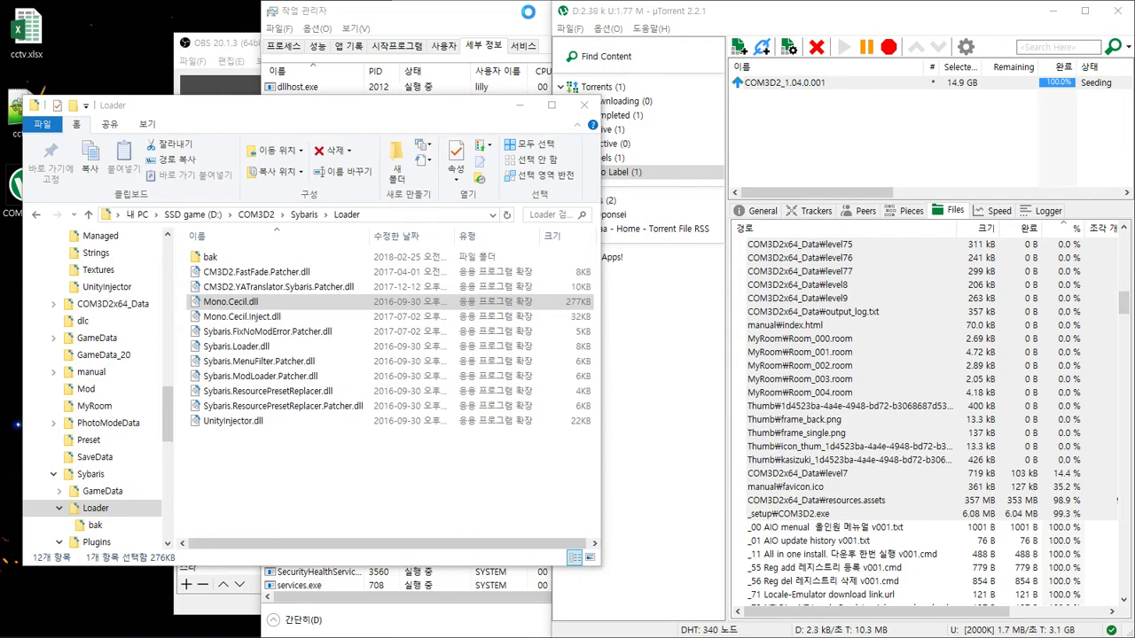
Step: Switch to Chrome, list all cafe posts, open post 62683 in a new tab and read the post on linking COM3D2 and CM3D2
key("super")
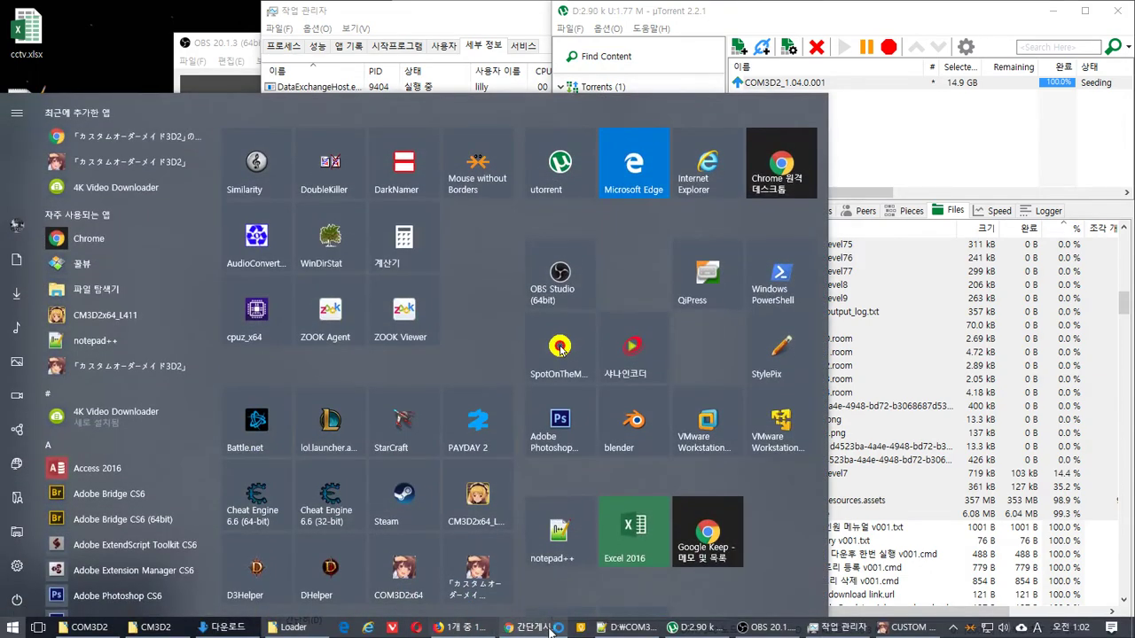
left_click(519, 628)
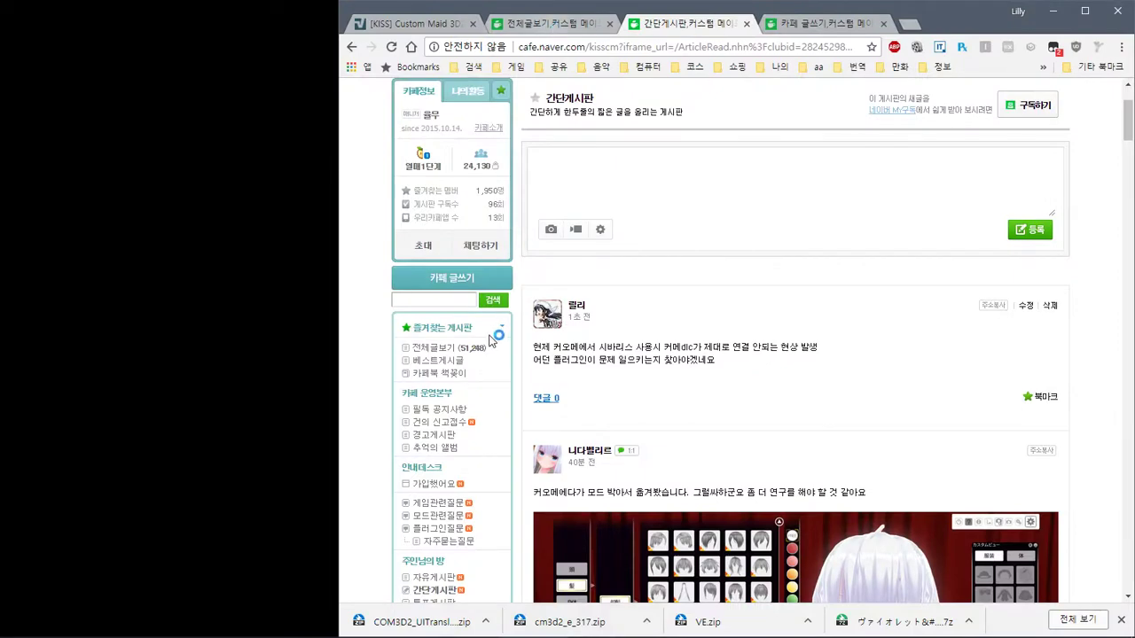
left_click(447, 350)
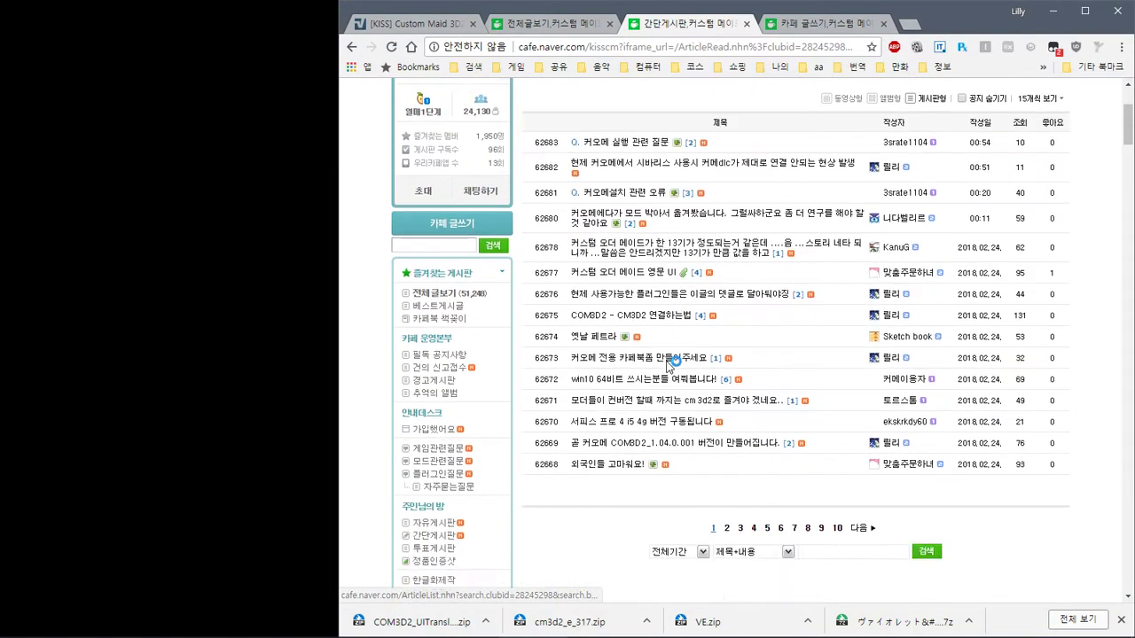
scroll(768, 314, "down", 1)
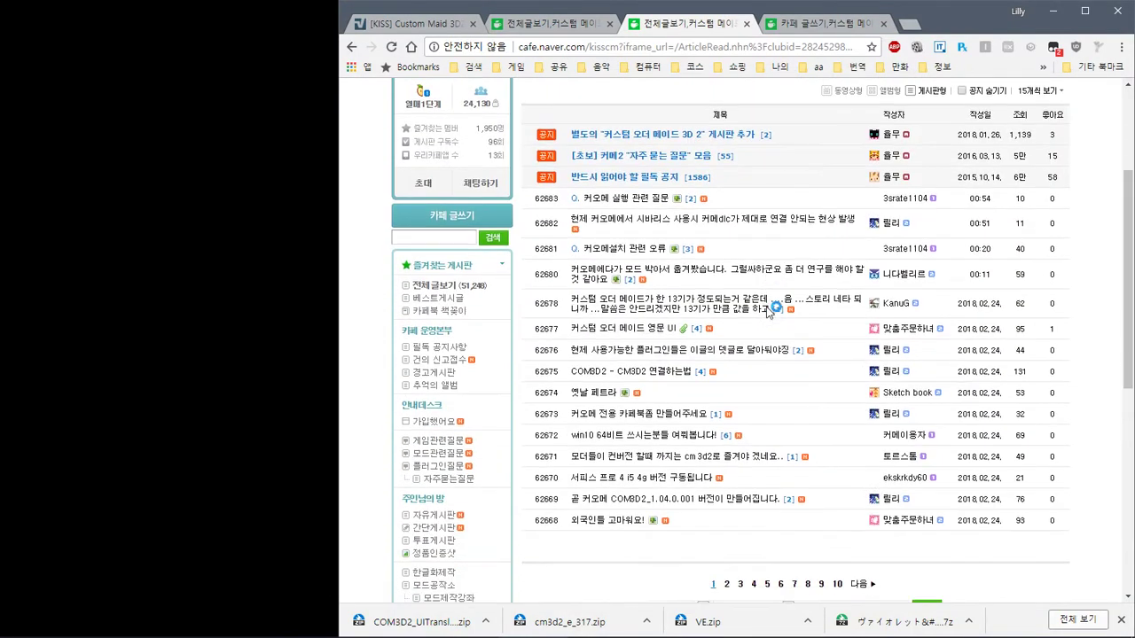
middle_click(647, 192)
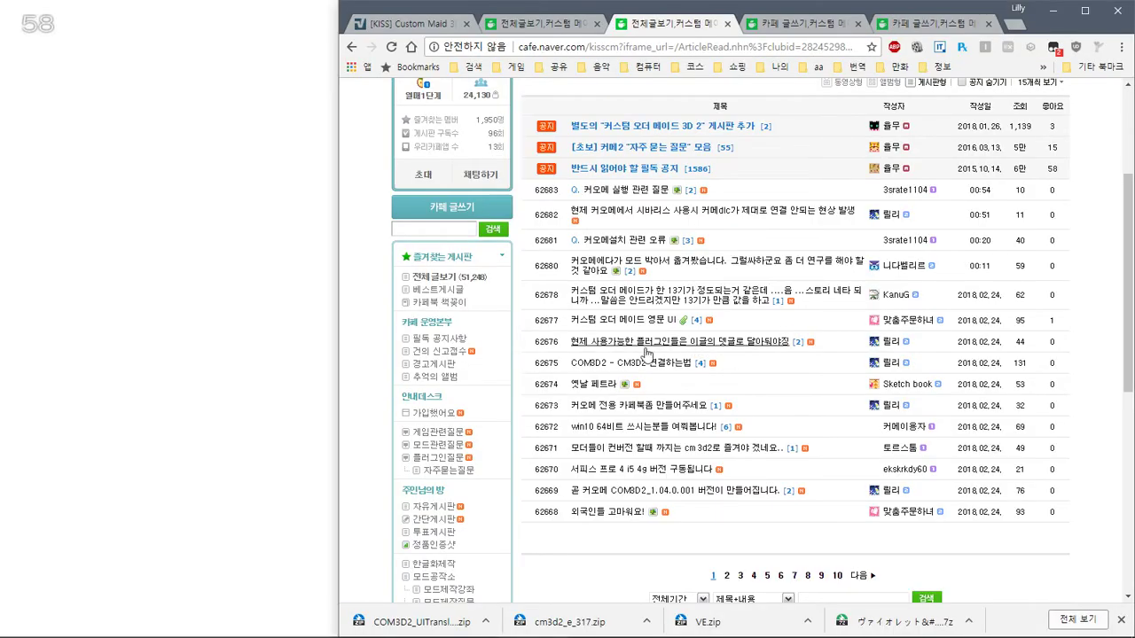
left_click(645, 362)
scroll(724, 345, "down", 3)
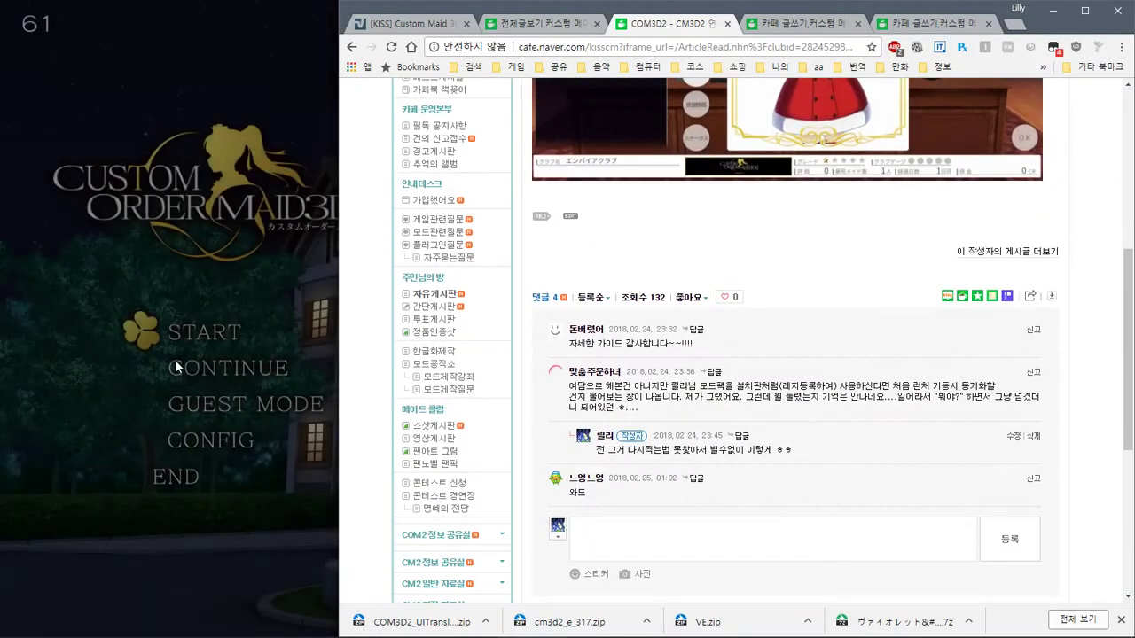
Step: Return to the game, continue from the save dated 2018.02.25 00:29 and open the maid for editing
left_click(175, 367)
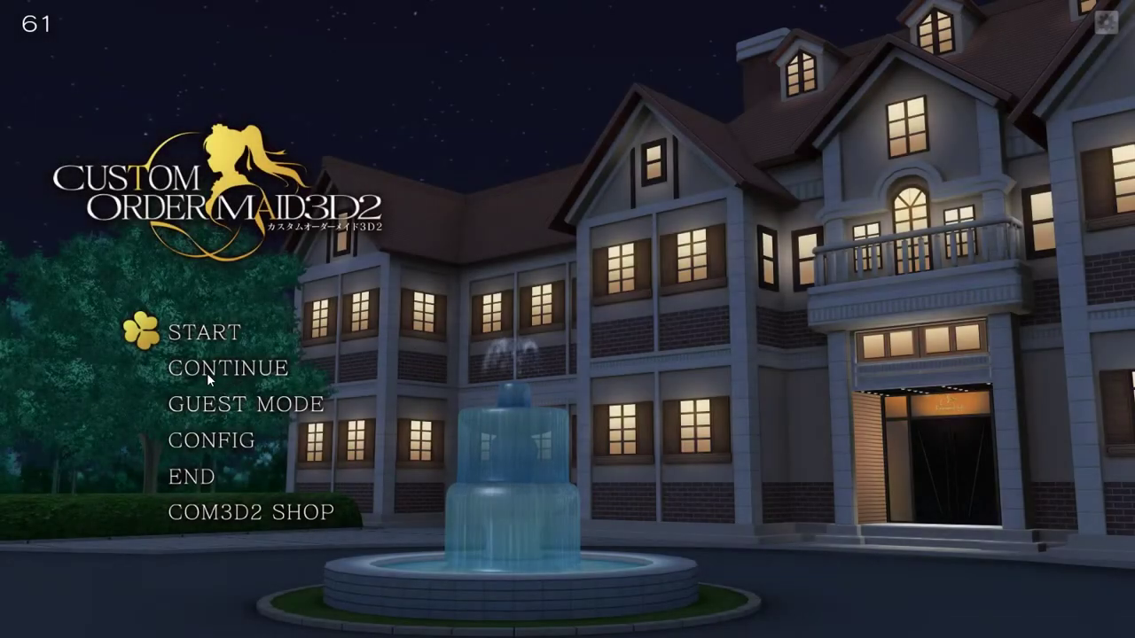
left_click(218, 370)
left_click(350, 164)
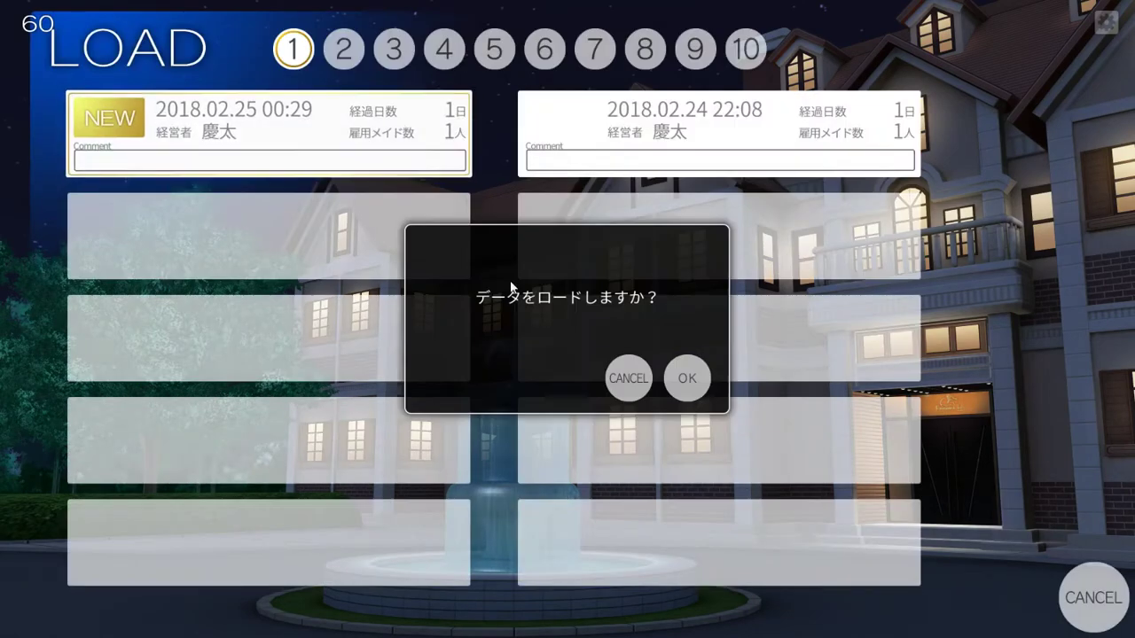
left_click(678, 369)
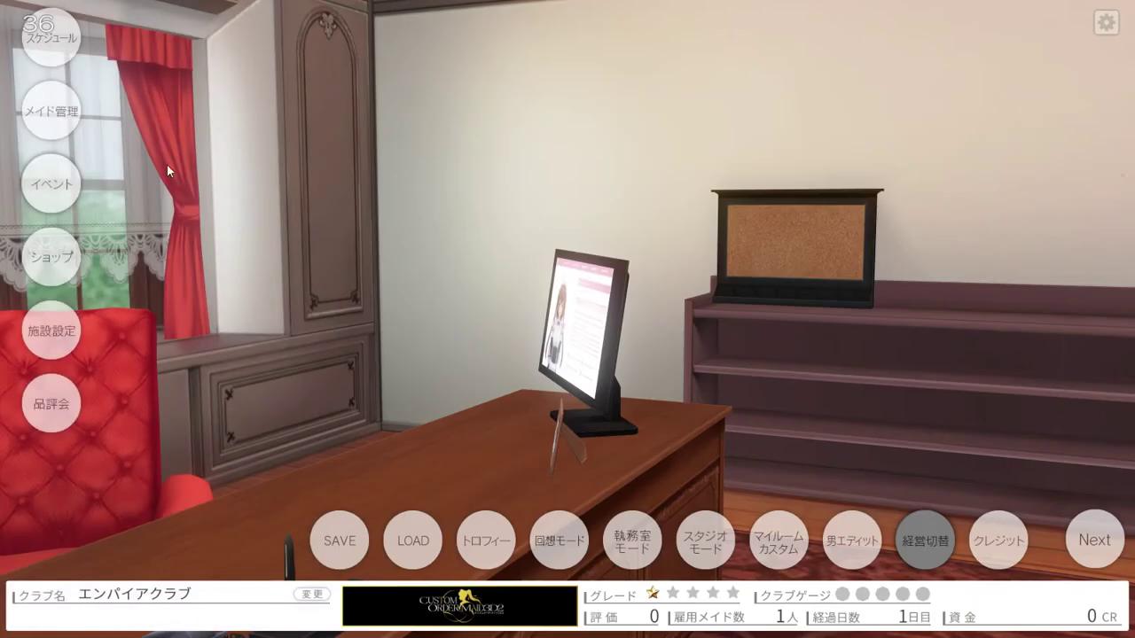
left_click(51, 110)
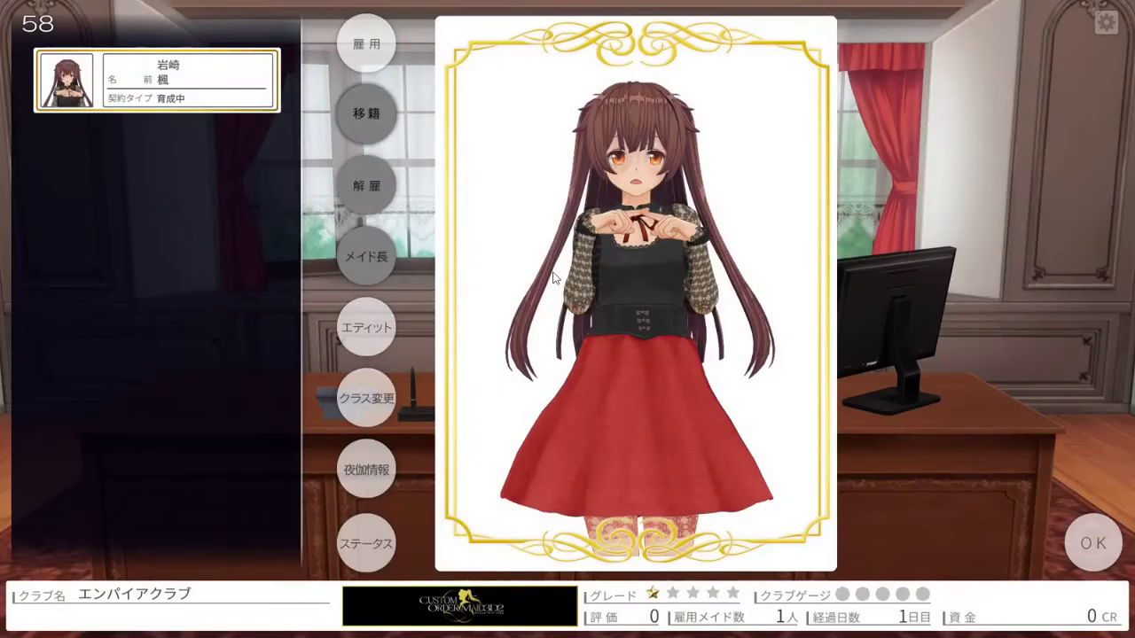
left_click(366, 327)
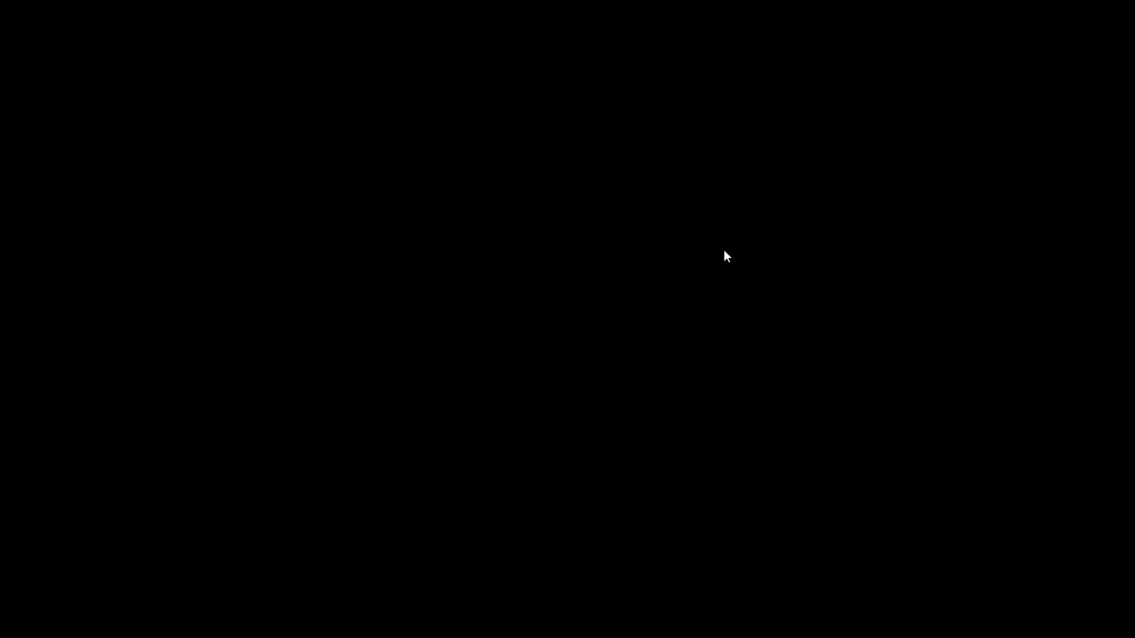
Step: Switch to Chrome and read the cafe question about the game installer's path error and its comments
key("alt+Tab")
left_click(776, 22)
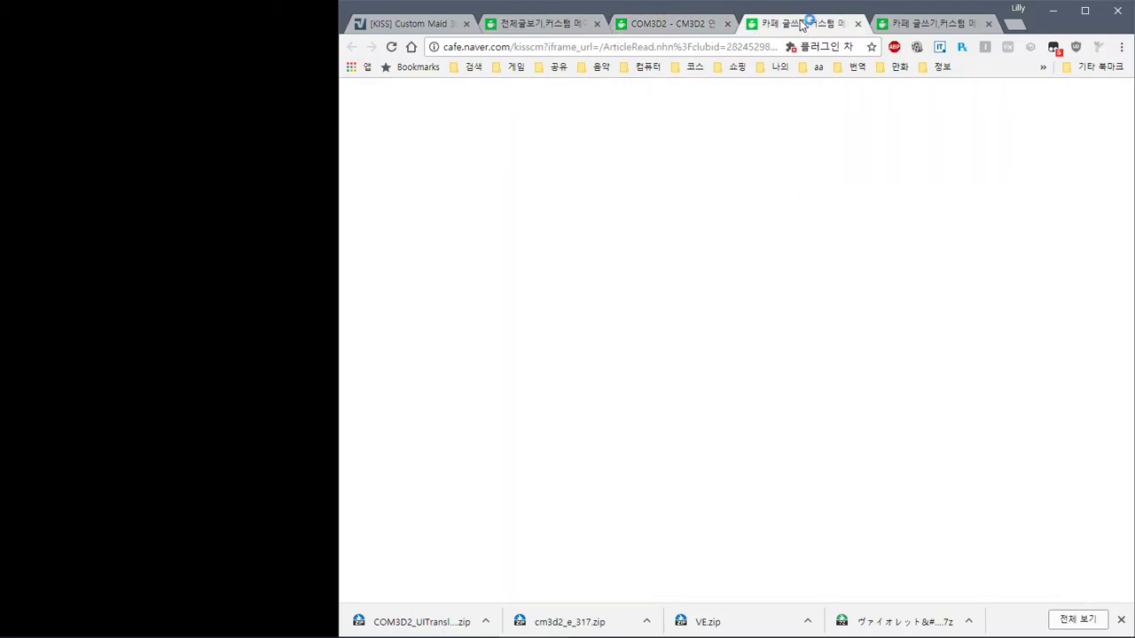
scroll(834, 411, "down", 5)
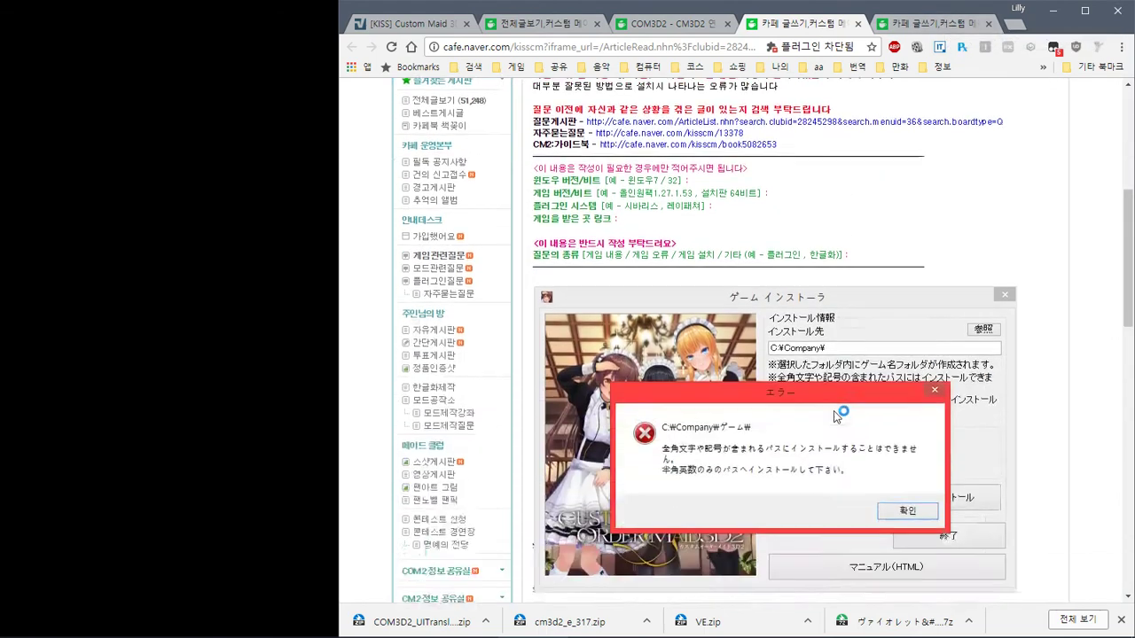
scroll(833, 416, "down", 2)
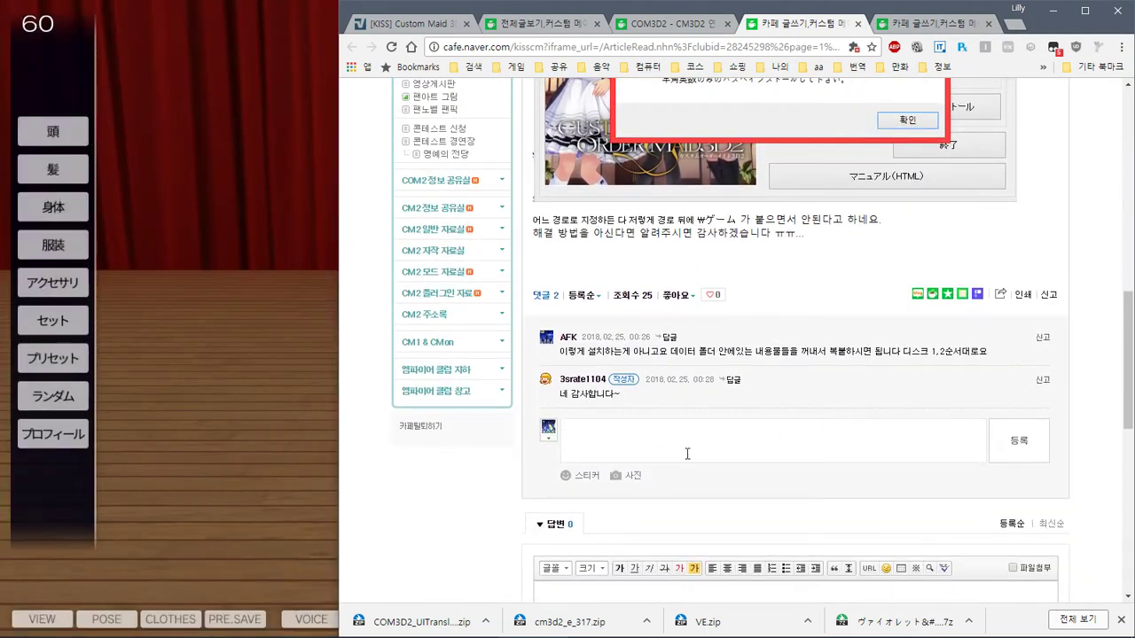
Step: Return to the game, look through the maid's costume sets (セット > コスチューム) and quit the game
left_click(136, 369)
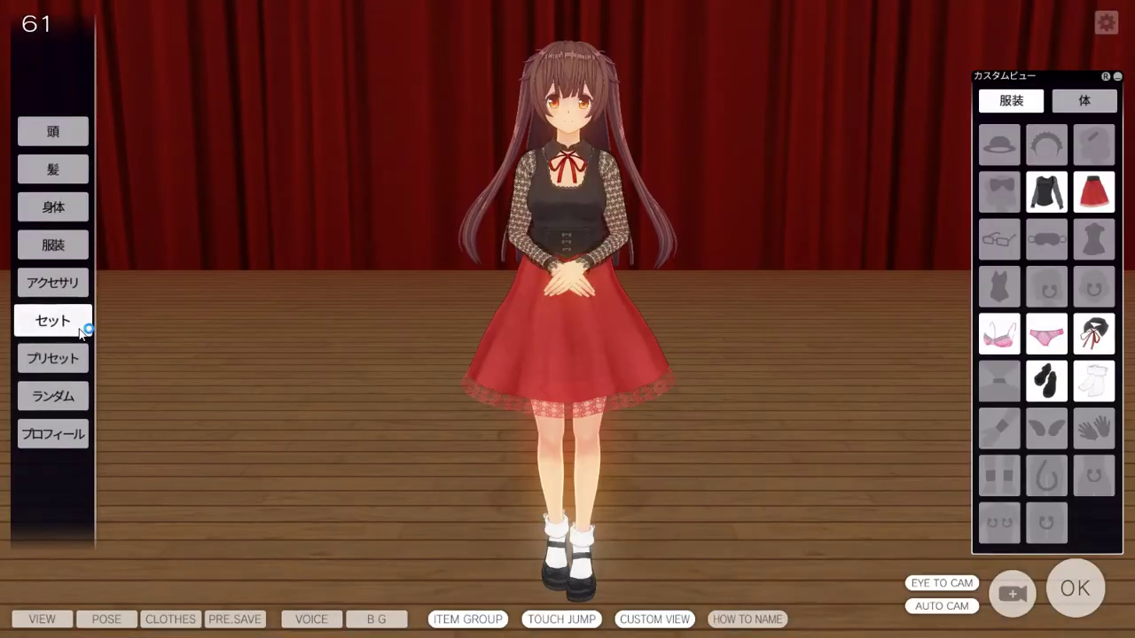
left_click(53, 320)
left_click(153, 301)
scroll(246, 261, "down", 5)
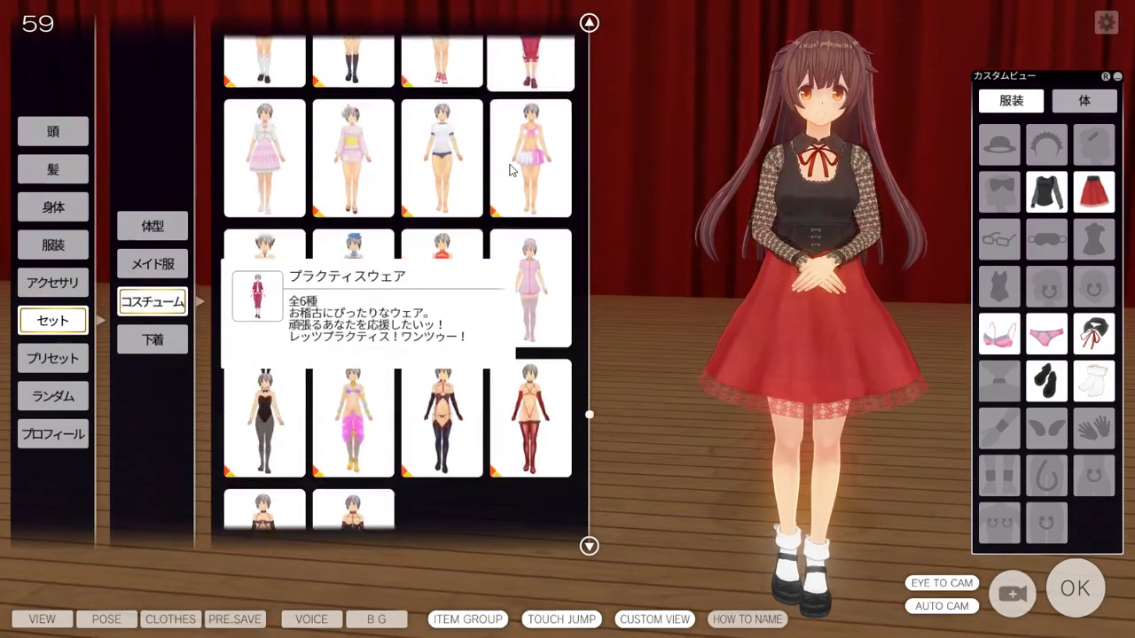
scroll(510, 170, "up", 3)
key("Escape")
key("alt+Tab")
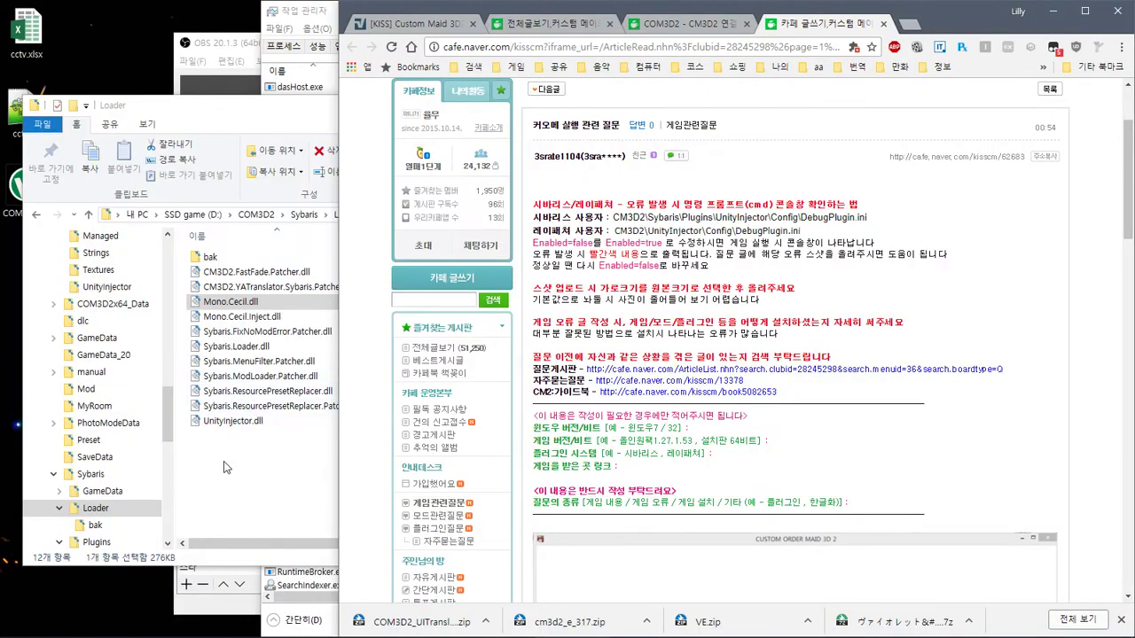
Step: Move ExIni.dll and Mono.Cecil.Rocks.dll from the bak folder back to the Loader folder
left_click(266, 434)
left_click(237, 257)
double_click(238, 257)
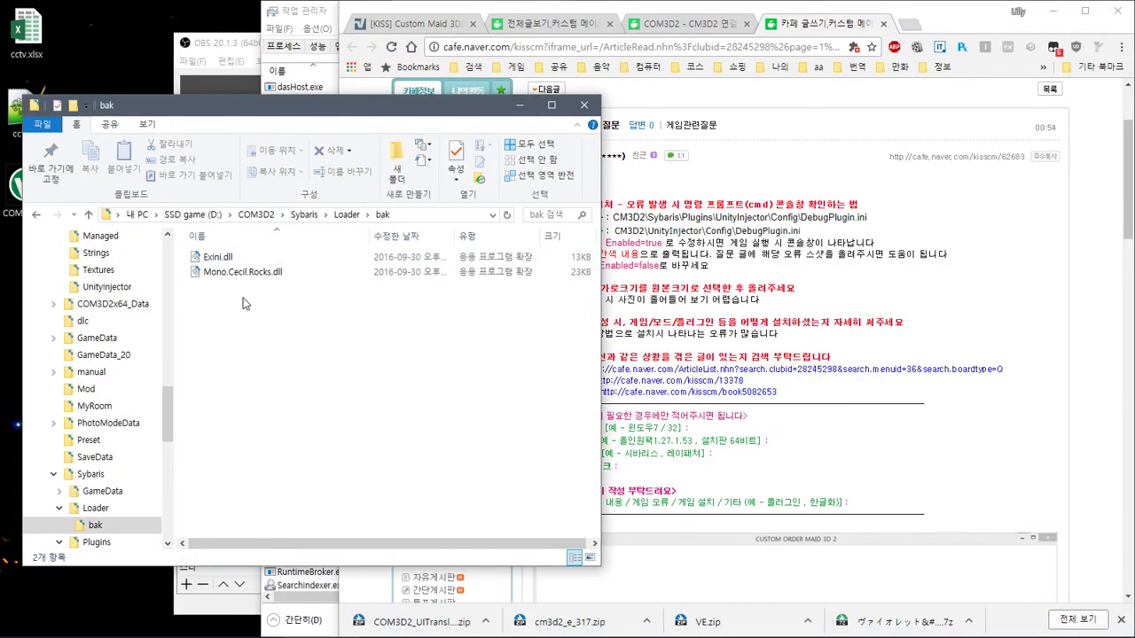
key("ctrl+a")
left_click_drag(242, 275, 153, 519)
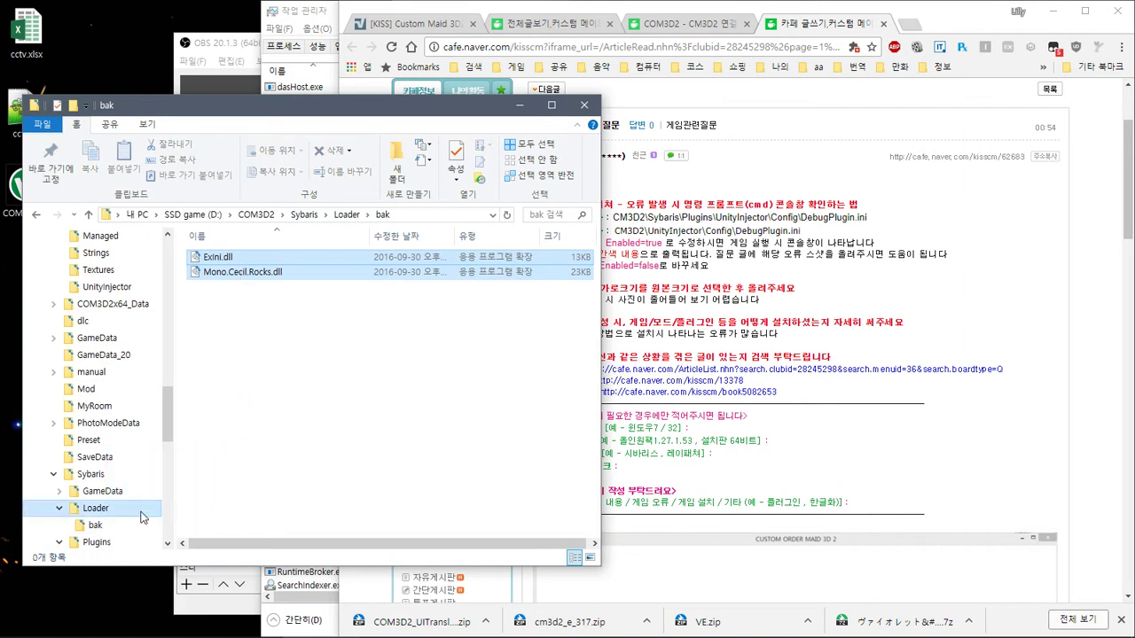
left_click(133, 509)
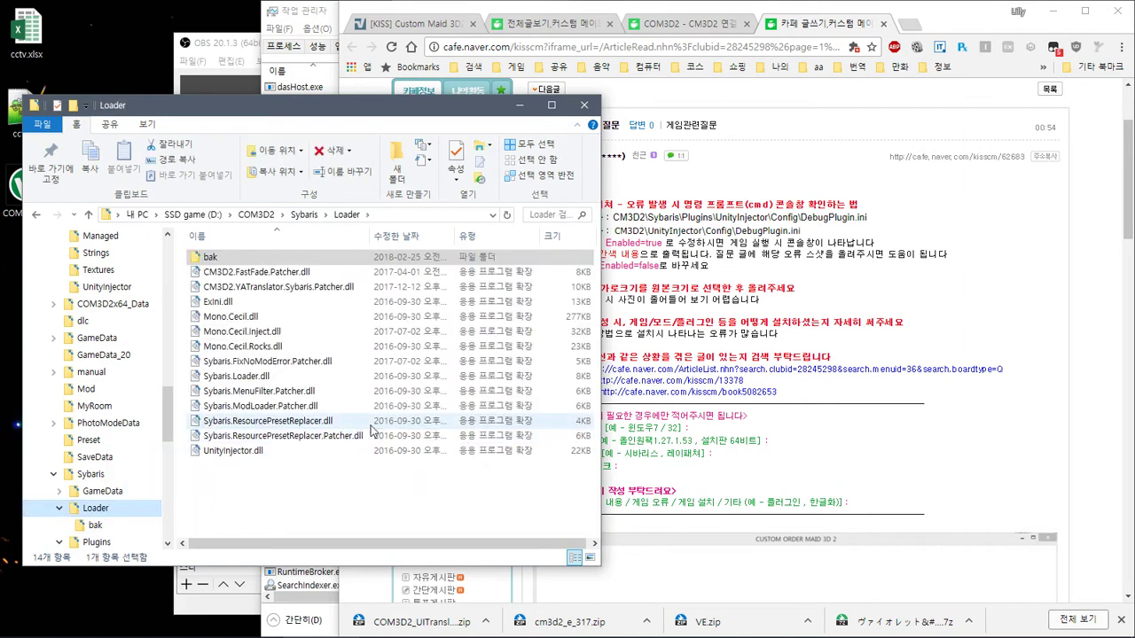
Step: Move UnityInjector.dll into the bak folder and launch COM3D2x64 again
left_click_drag(311, 452, 254, 265)
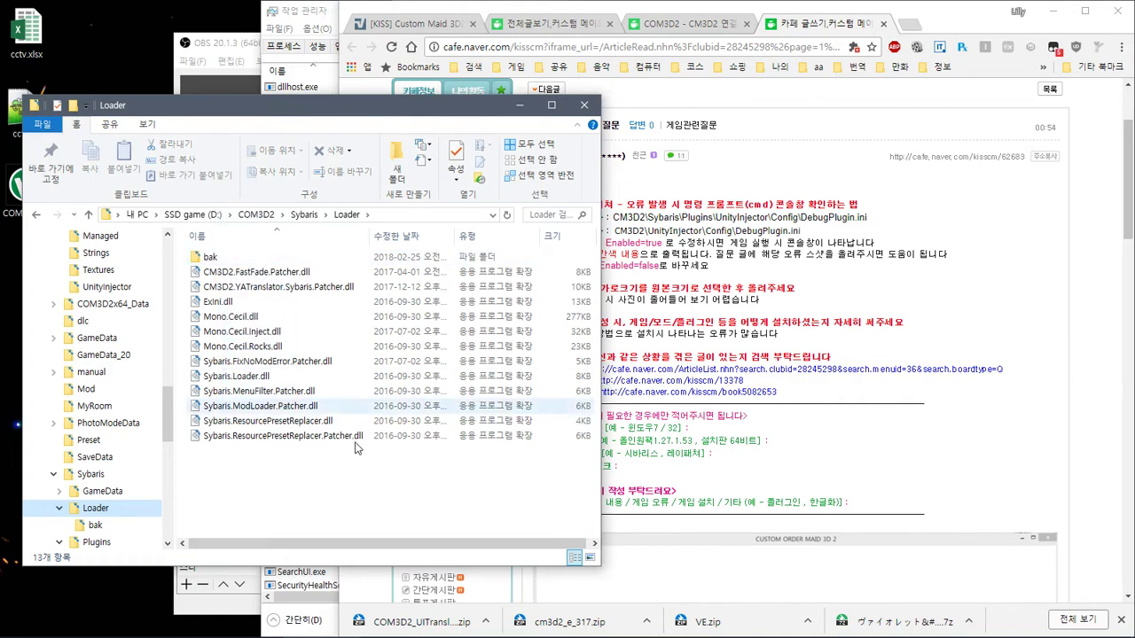
key("super")
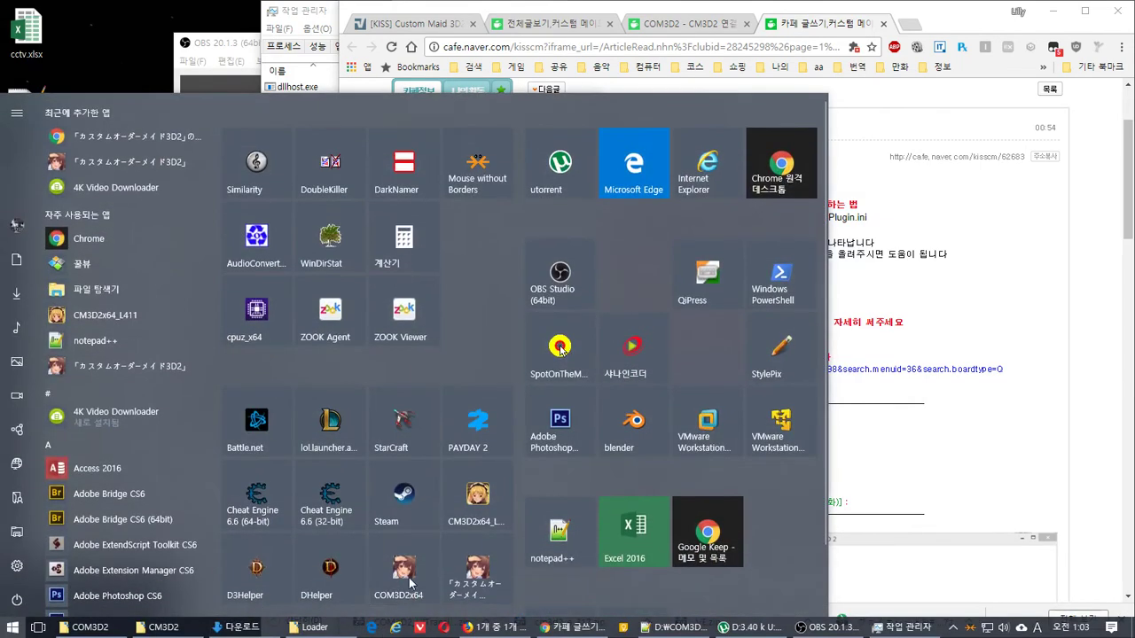
key("super")
Step: Read the cafe question about the game's startup errors, including its error screenshots and comments
scroll(971, 348, "down", 15)
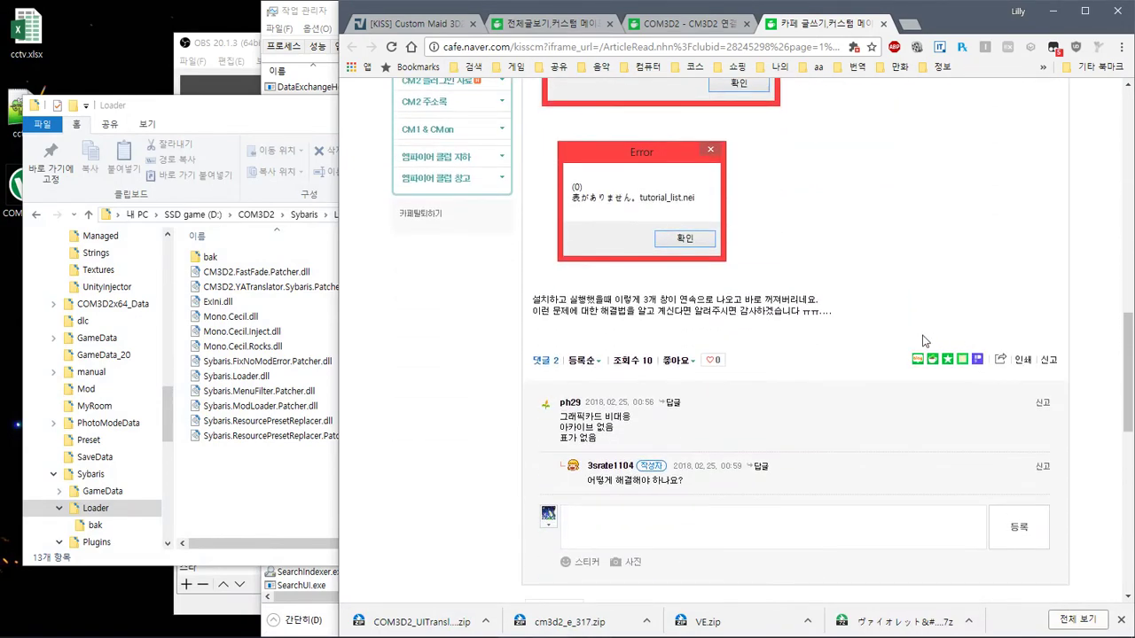
scroll(918, 338, "up", 5)
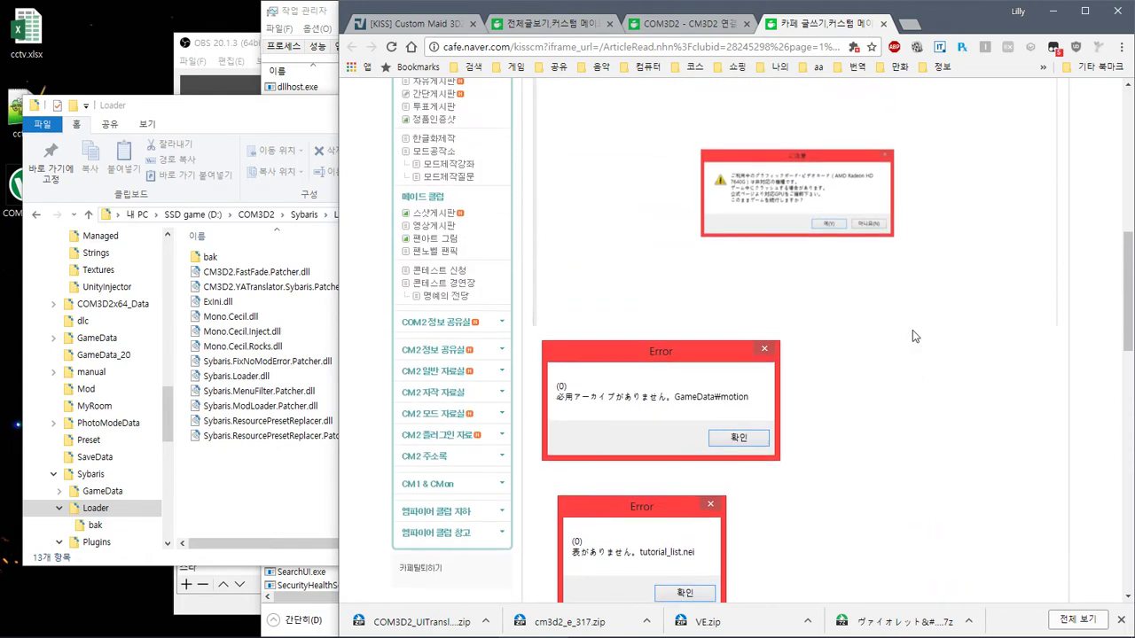